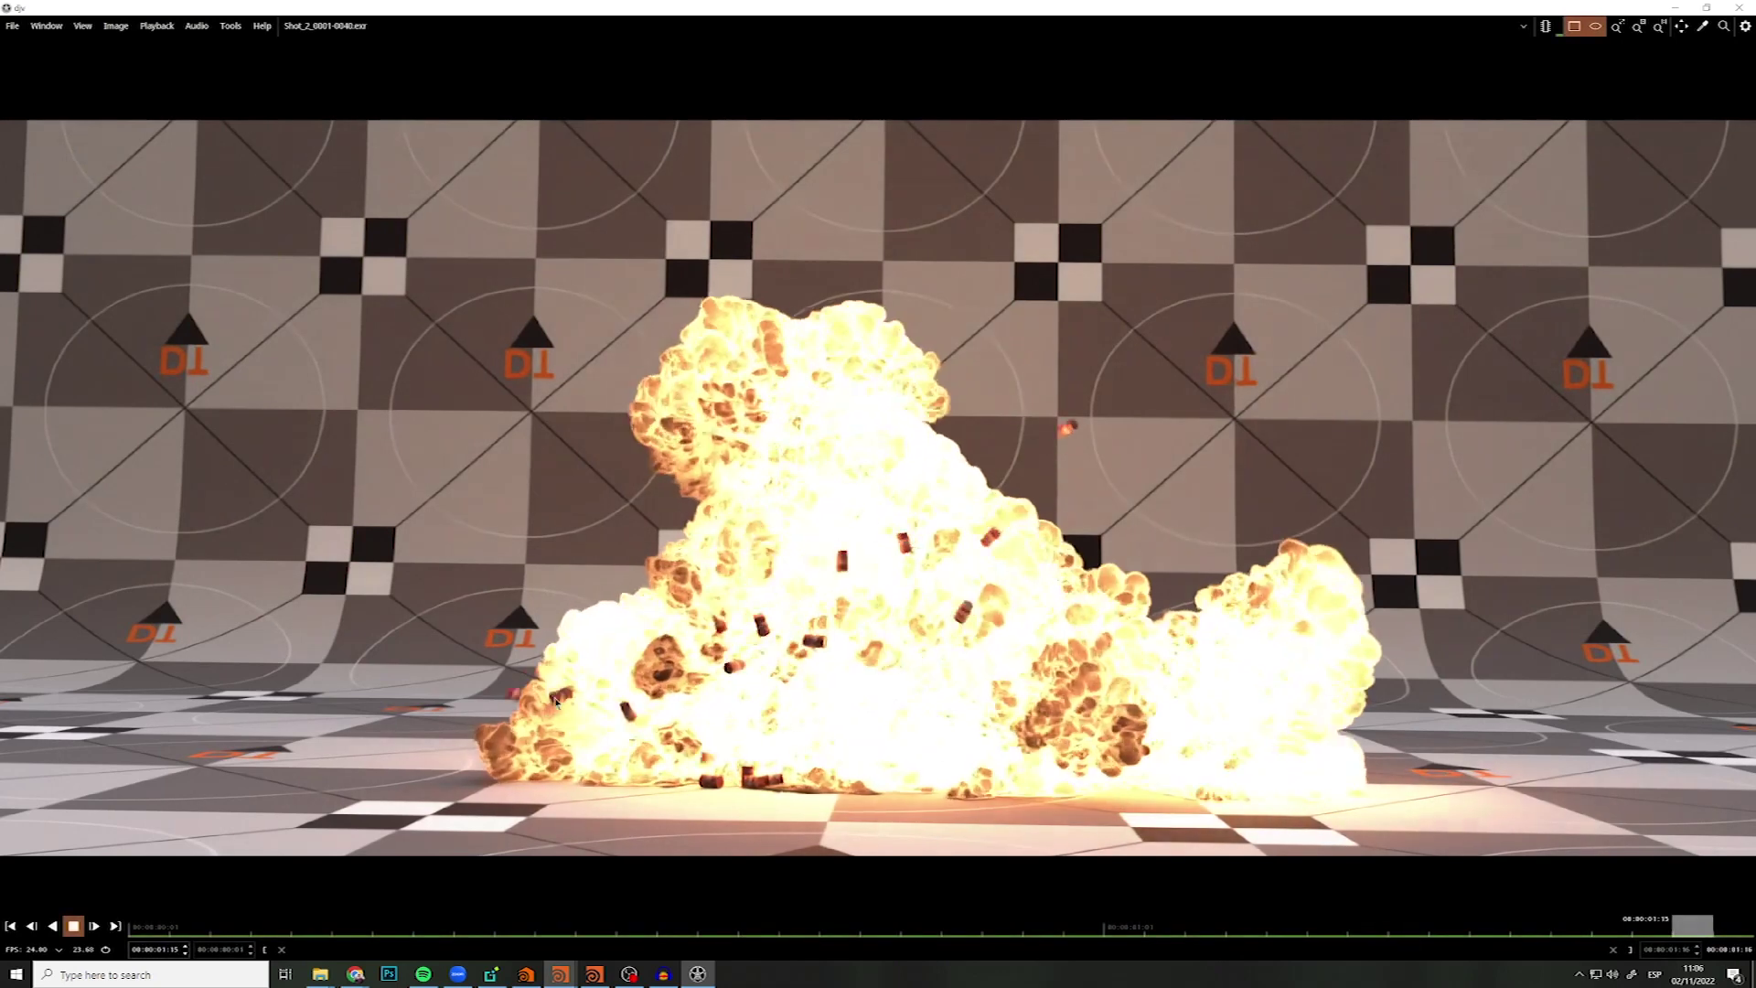
- After reviewing the explosion render in DJV, bring the MPlay explosion flipbook to the front
key(alt+Tab)
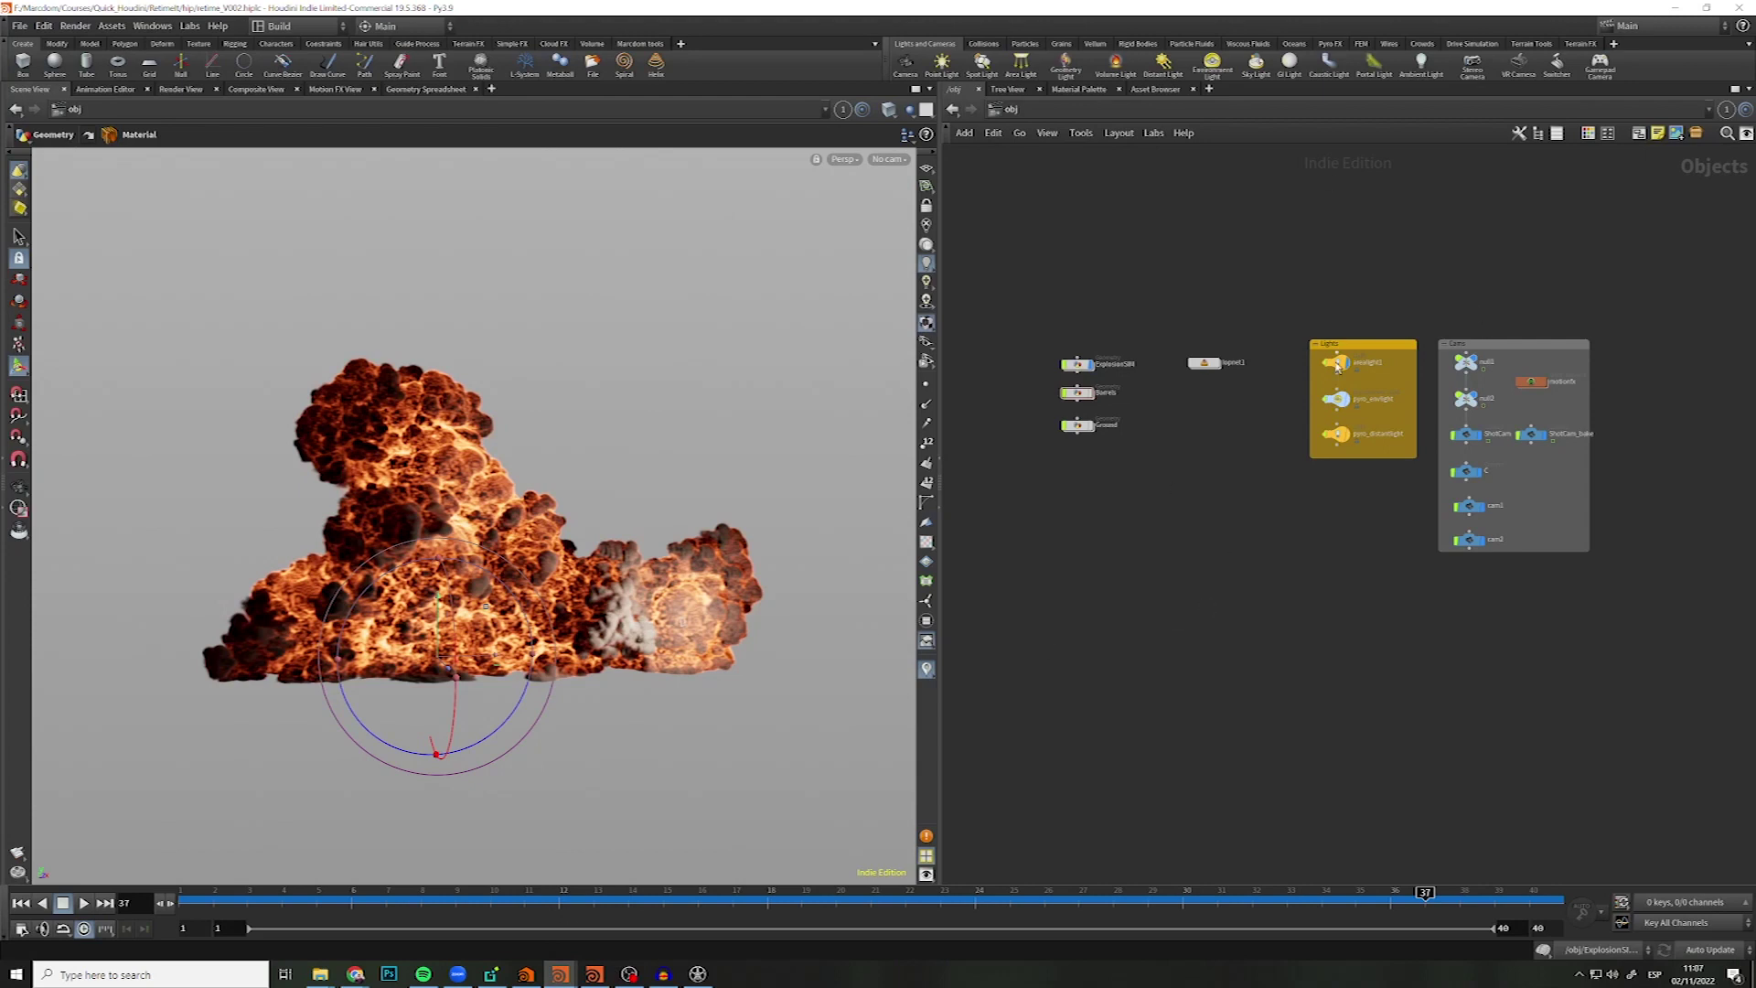
- Select the light and camera node groups and nudge lopnet1 slightly right
drag(1289, 268, 1419, 500)
drag(1435, 270, 1596, 597)
click(1354, 639)
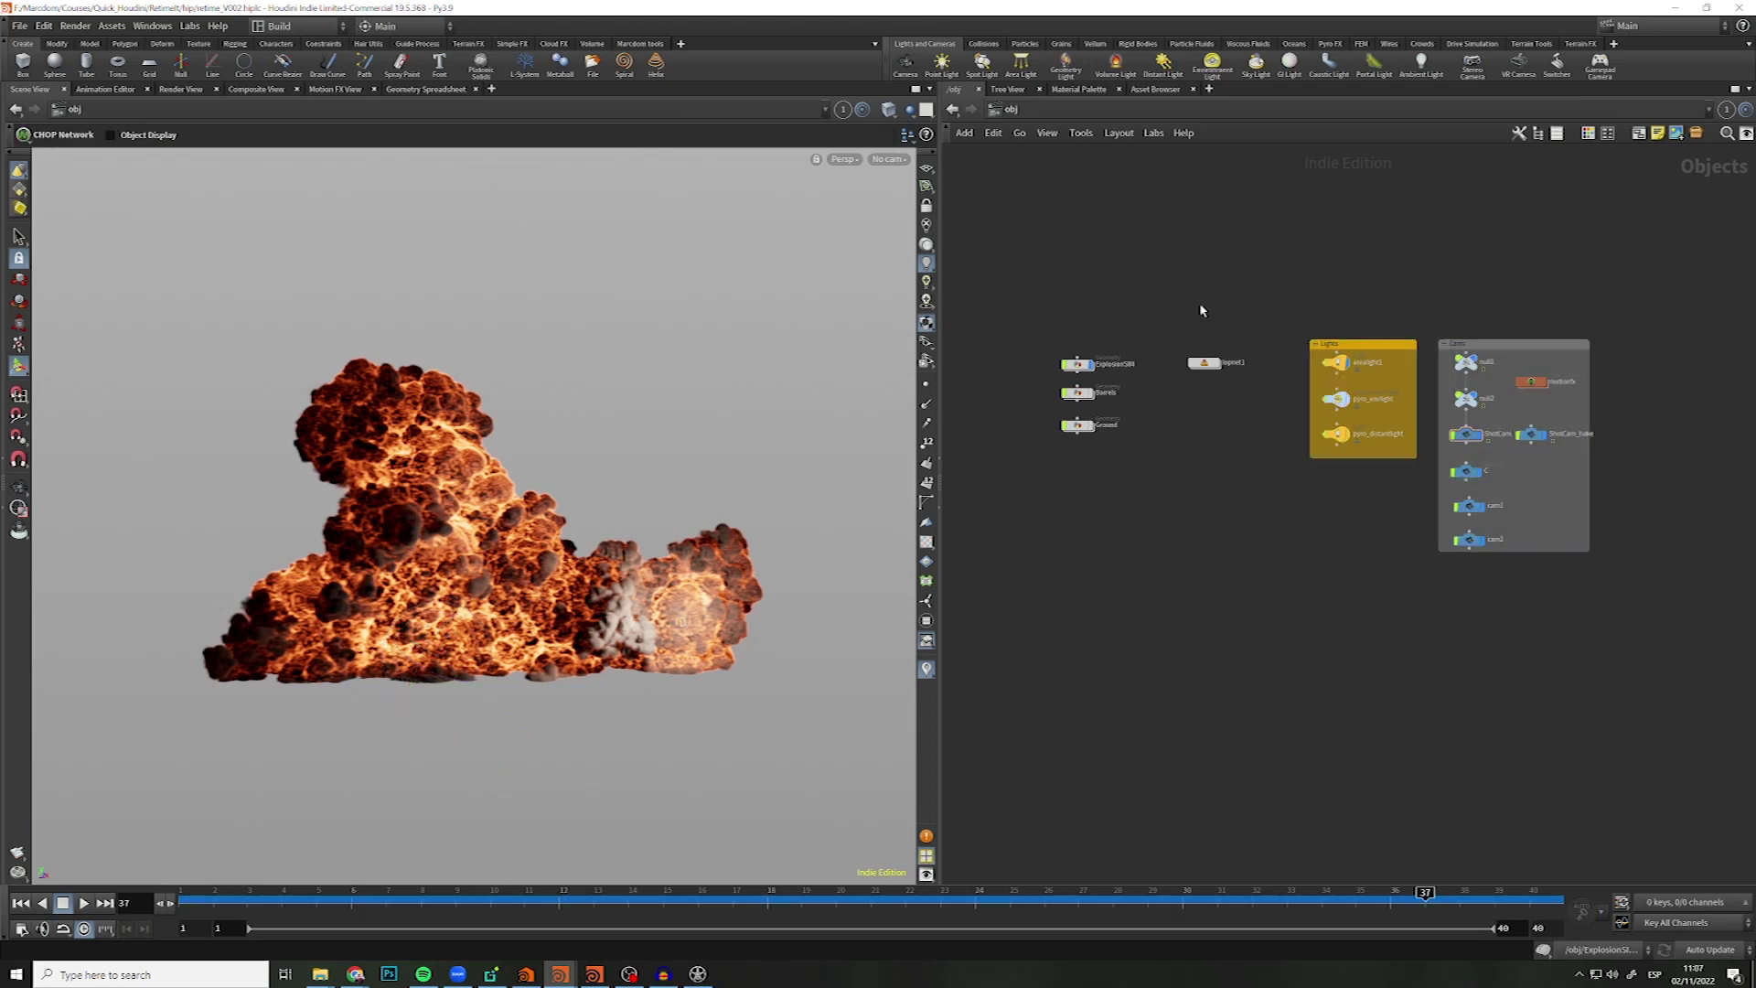
mouse_move(1195, 306)
mouse_down()
mouse_move(1237, 419)
mouse_move(1227, 369)
mouse_up()
click(1204, 397)
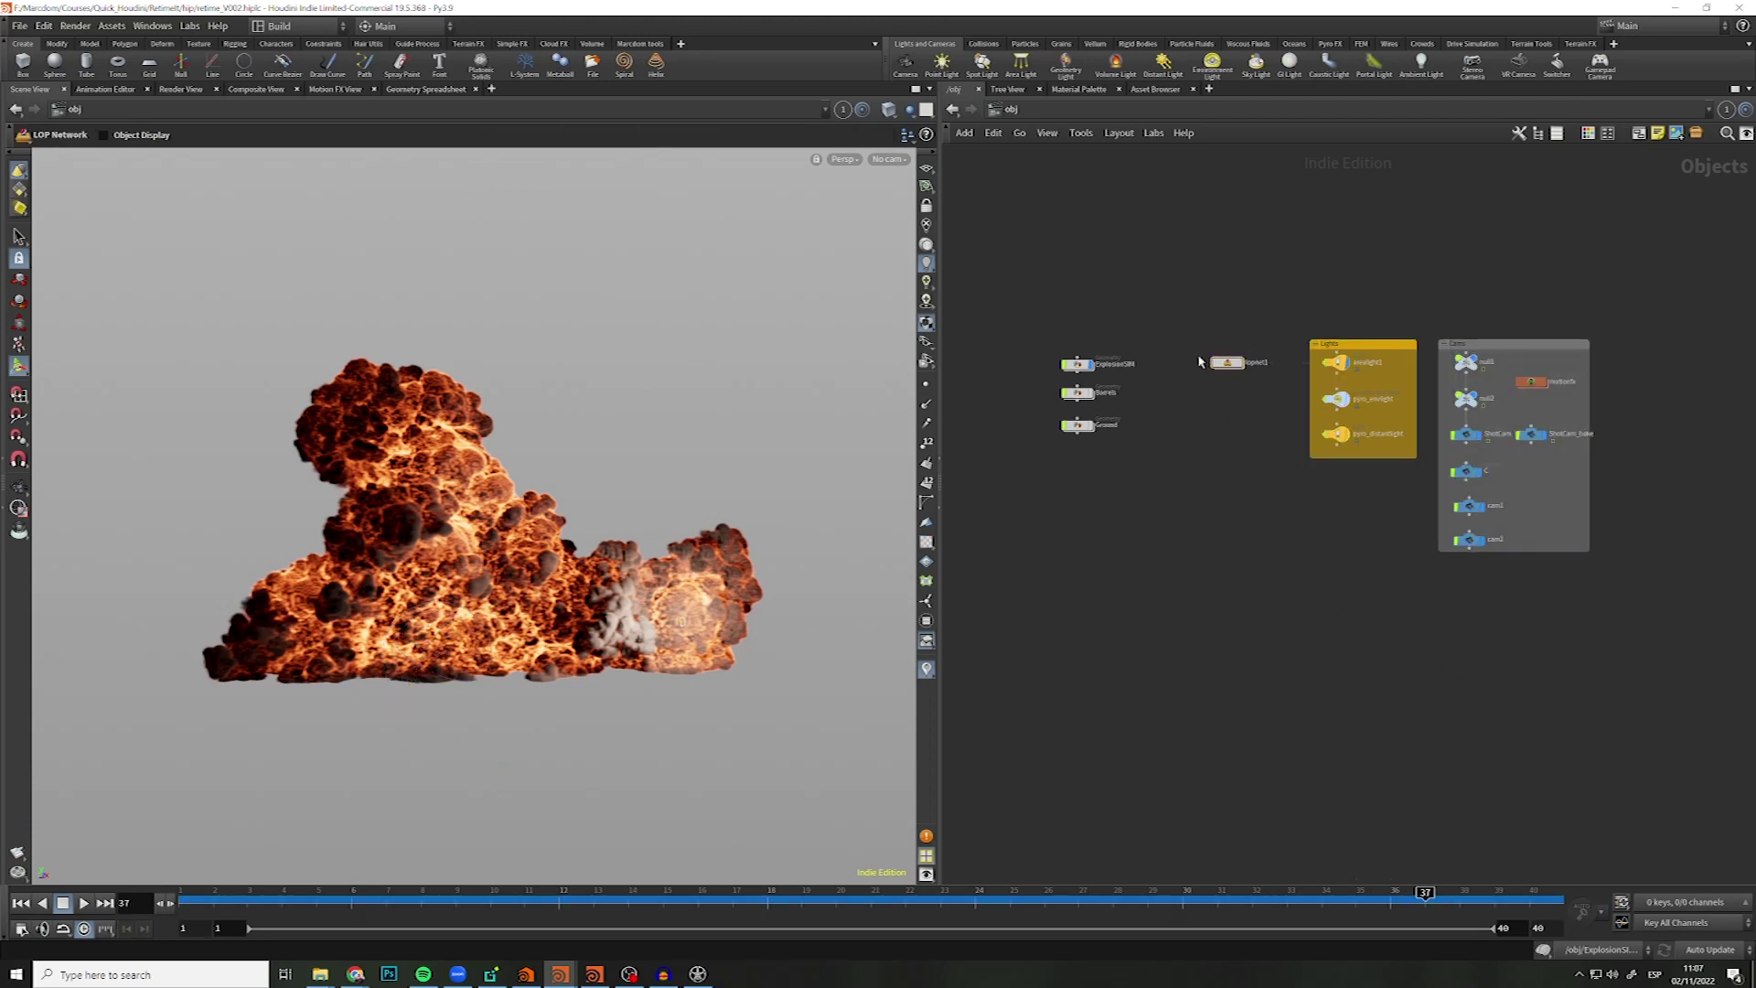
- Select only the ExplosionSIM object and dive inside it
drag(1098, 350, 1062, 454)
drag(1126, 268, 1061, 444)
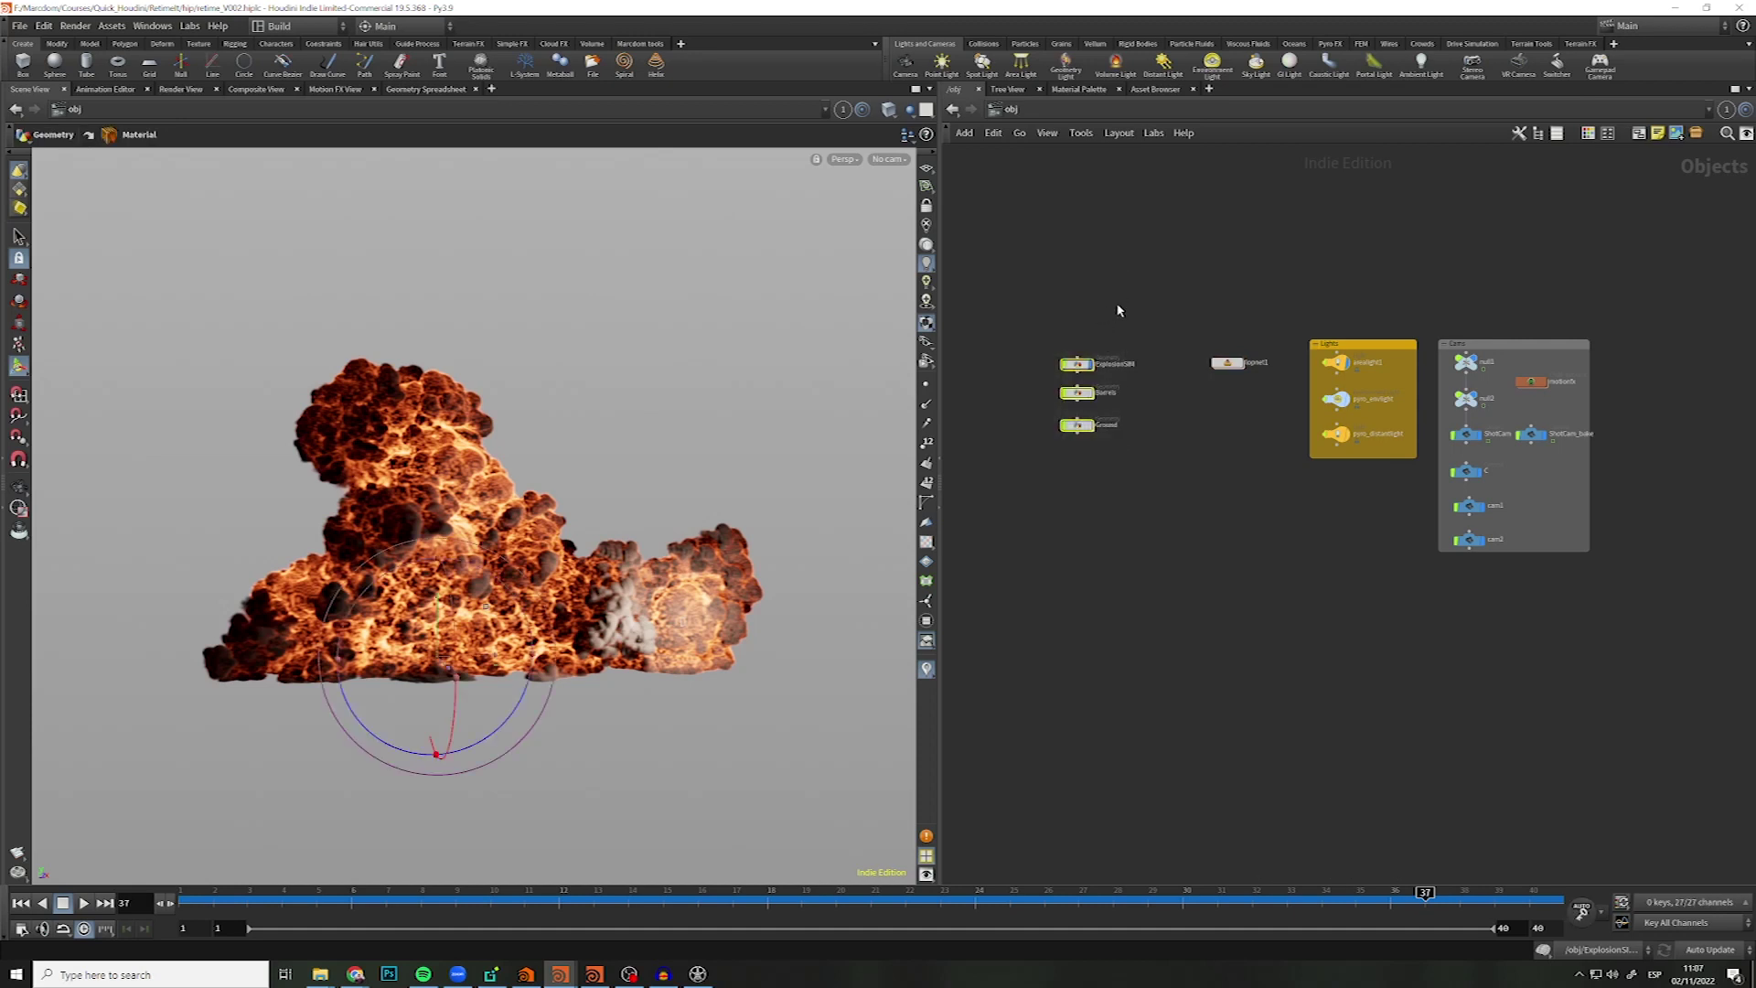
drag(1072, 380, 1070, 373)
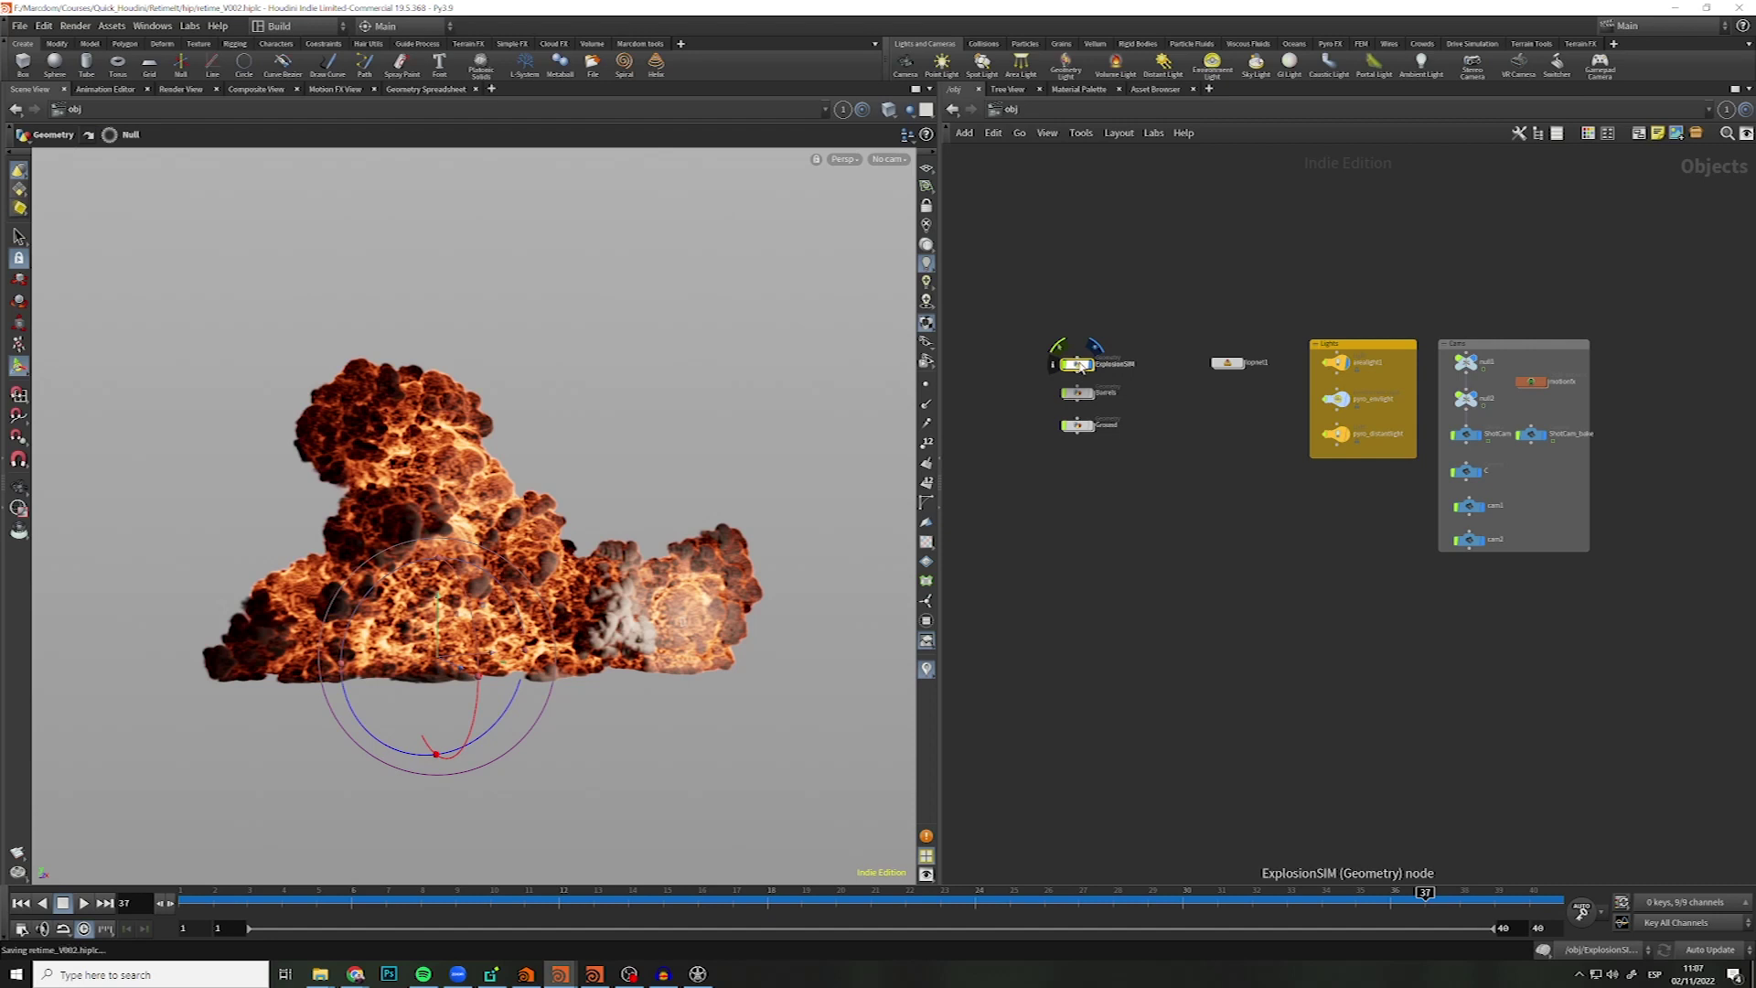
double_click(1079, 366)
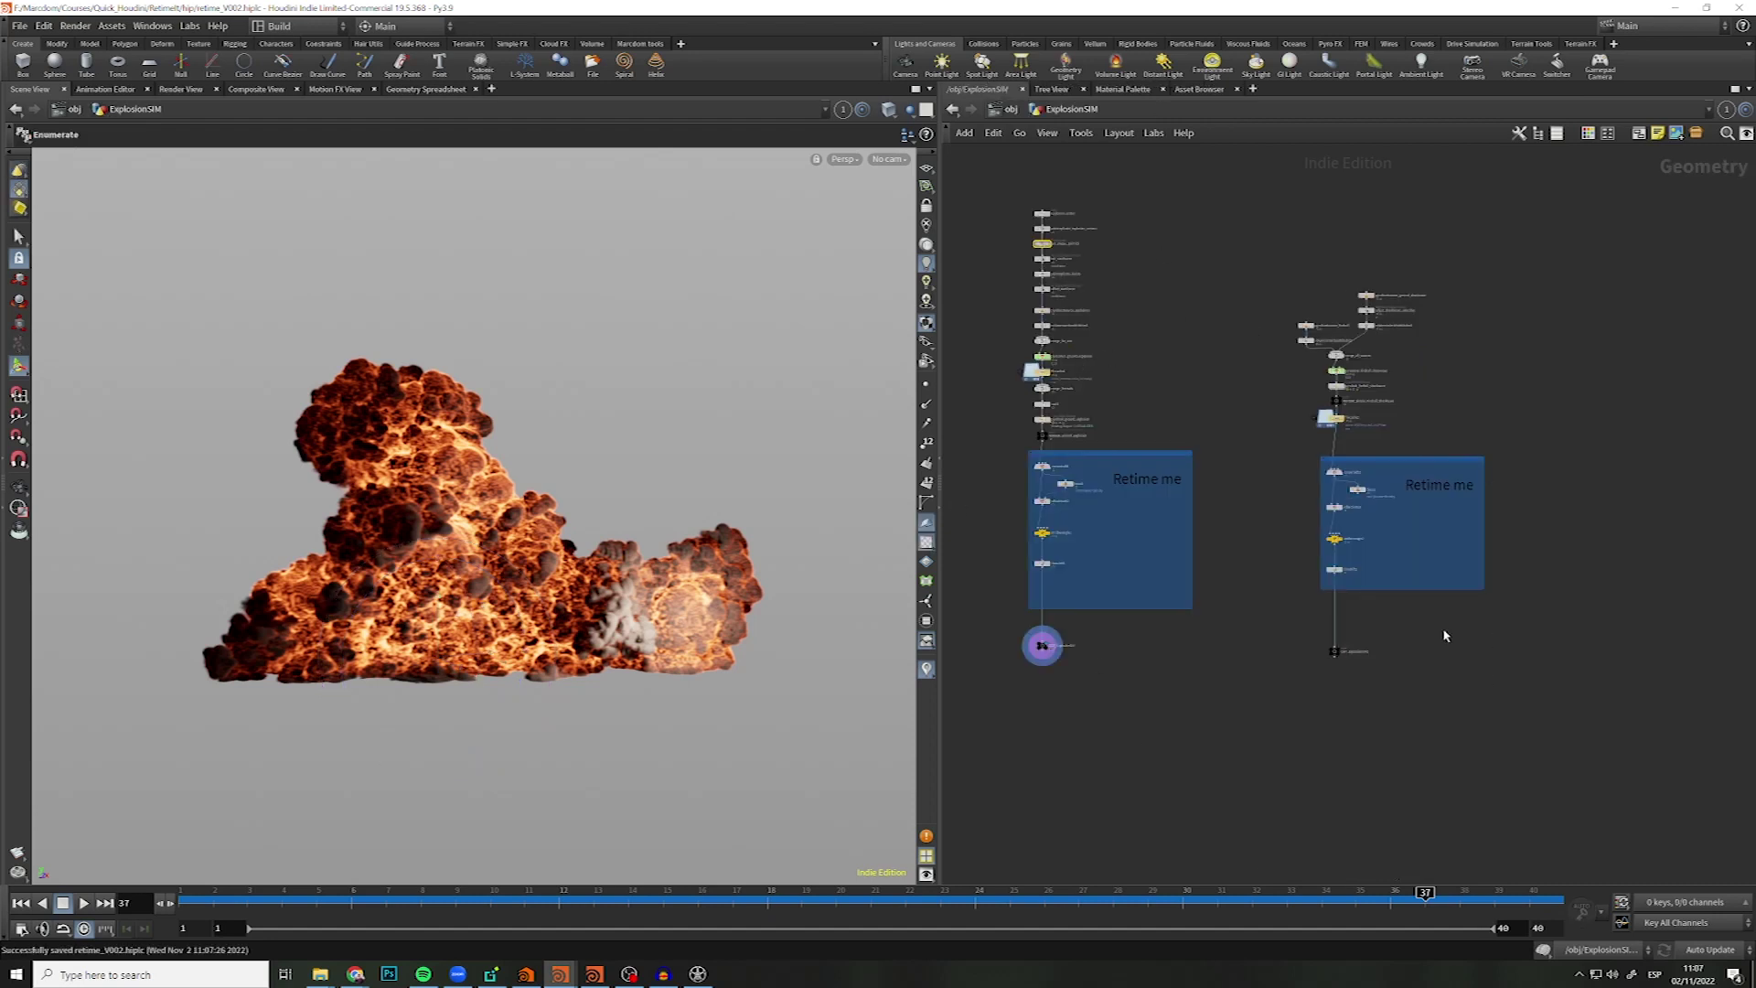
drag(997, 179, 1209, 701)
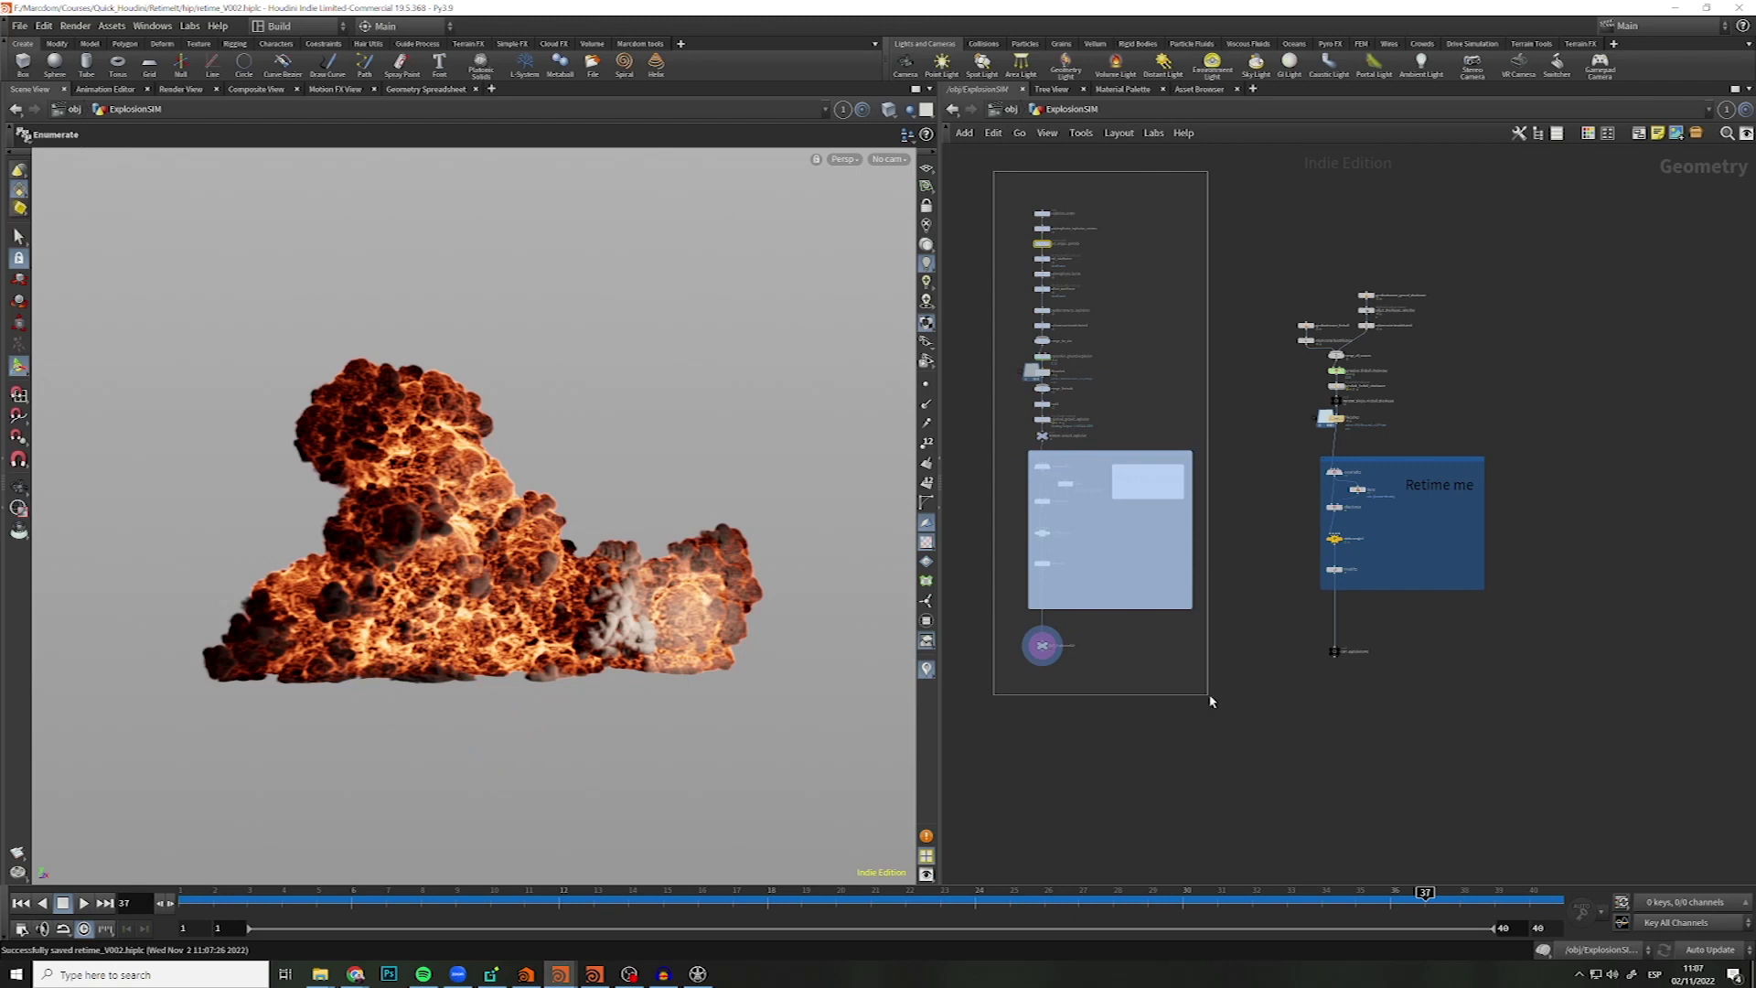
drag(1210, 700, 1210, 700)
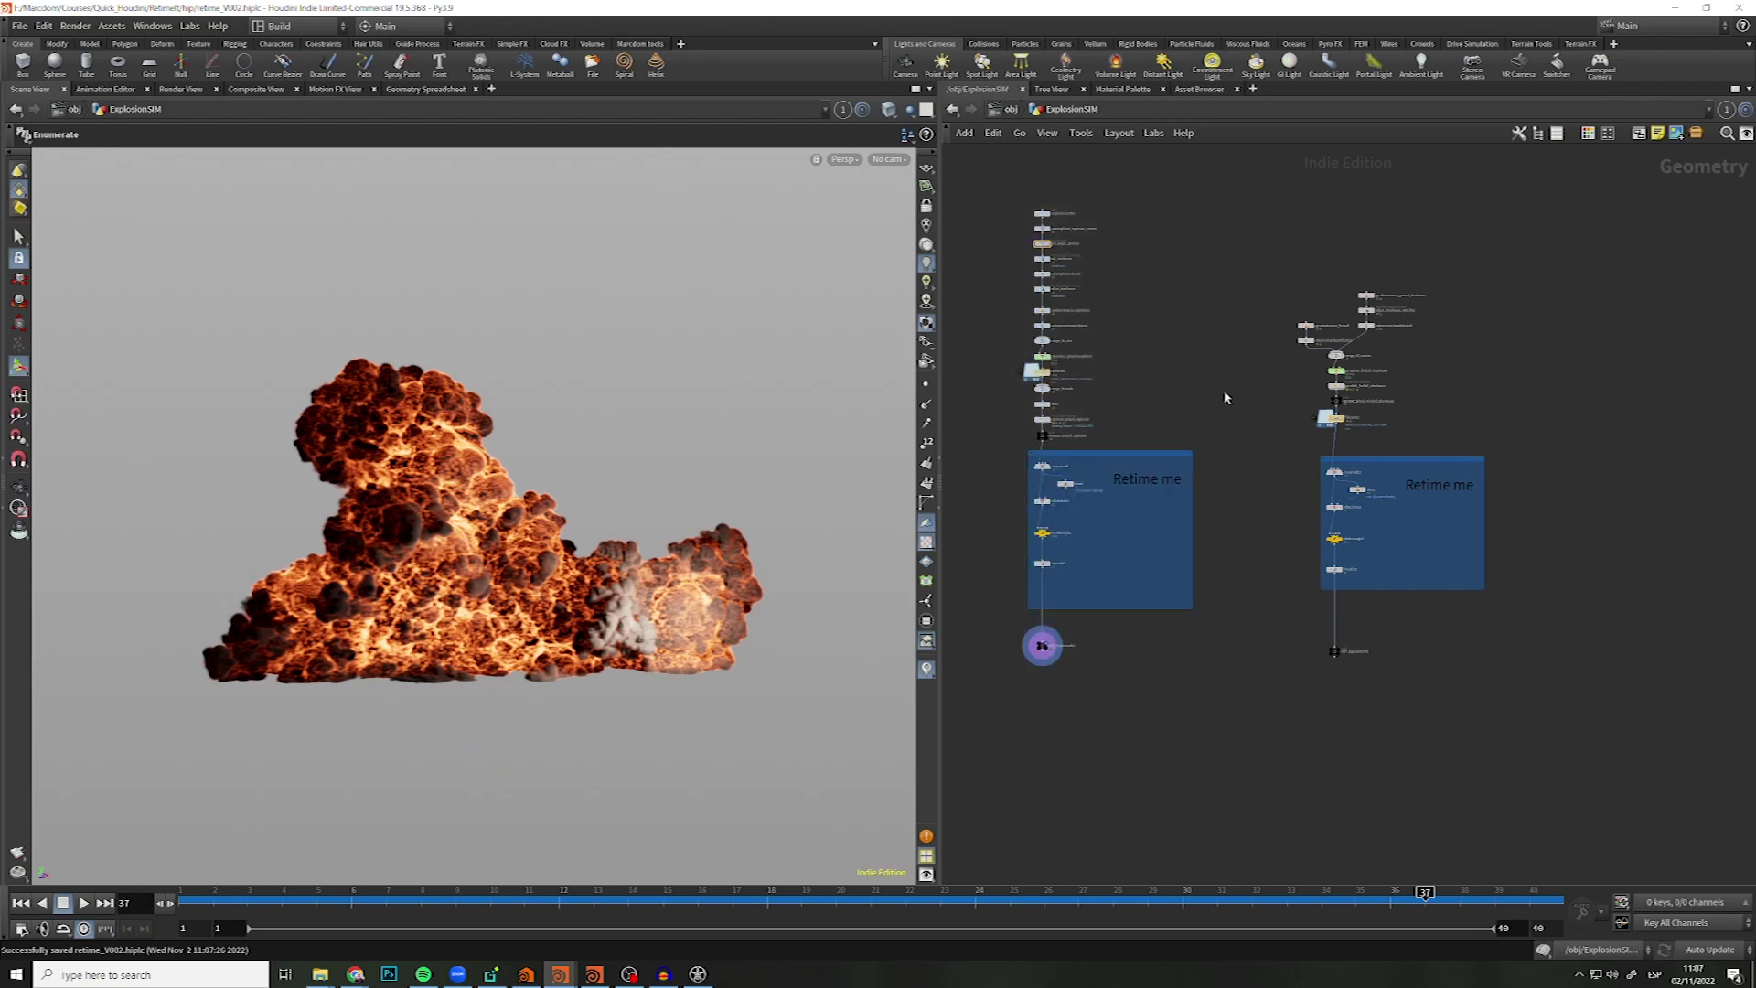
drag(1266, 178, 1515, 821)
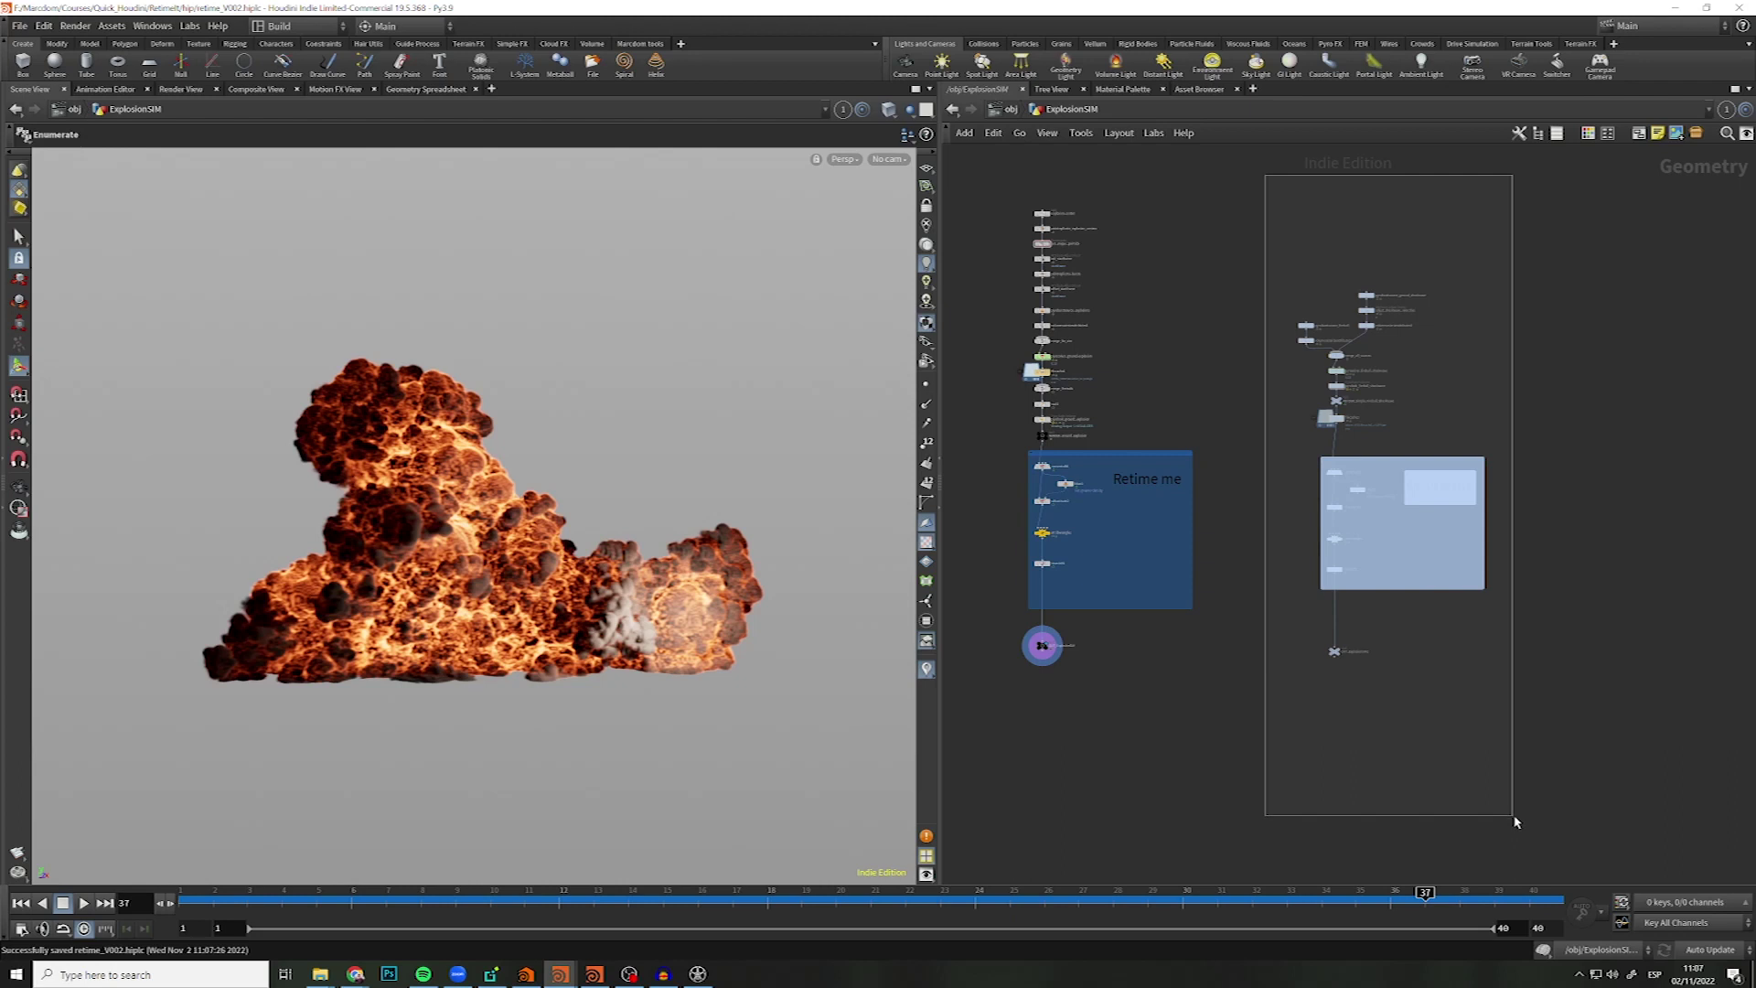
drag(1514, 821, 1514, 821)
middle_drag(991, 177, 1249, 189)
drag(1249, 189, 1380, 382)
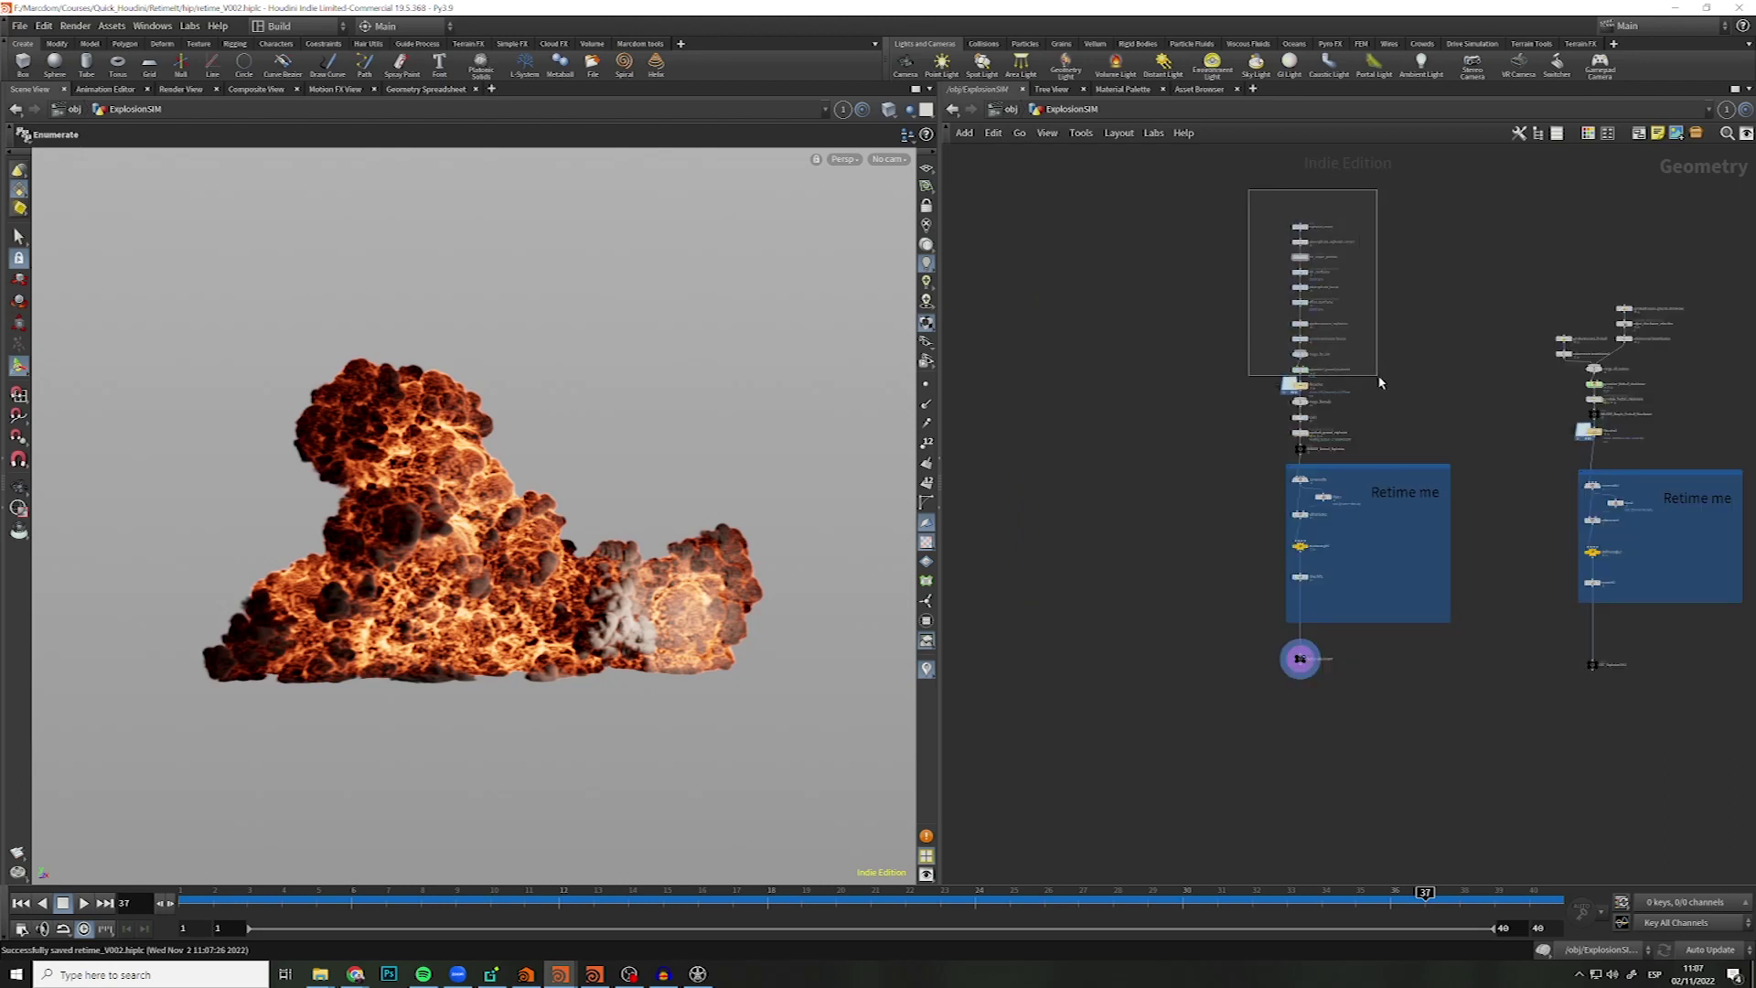
drag(1380, 382, 1380, 382)
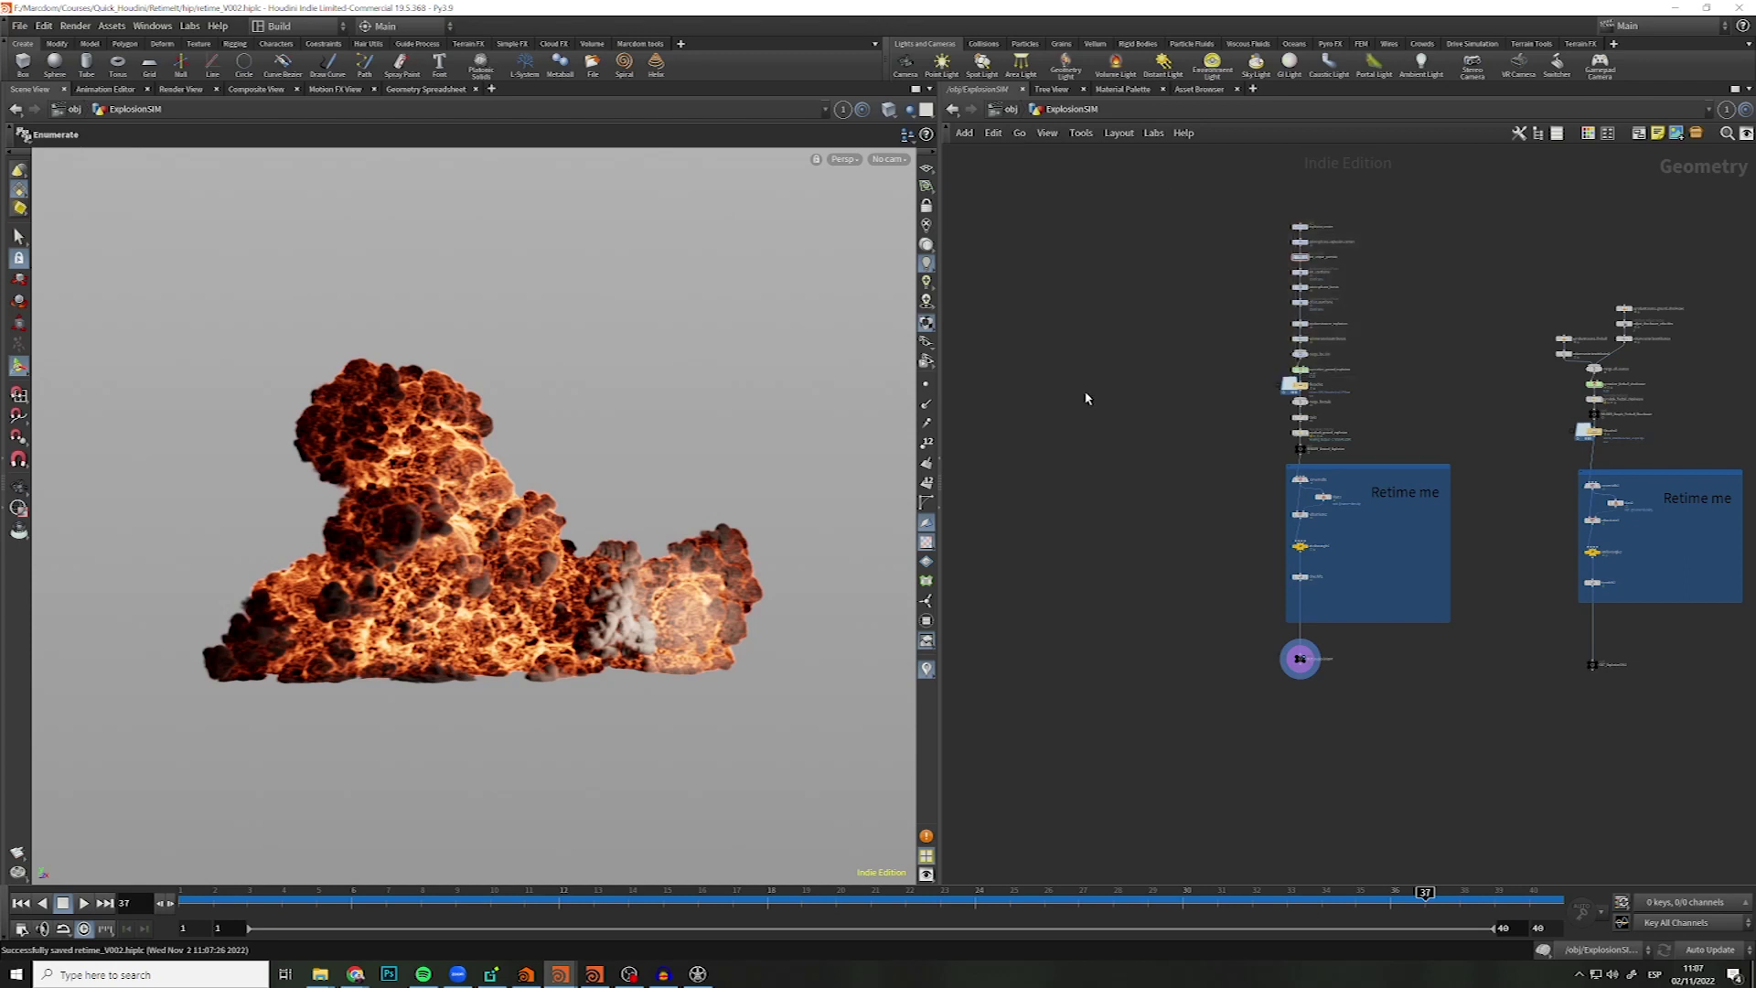
key(Tab)
text(pyro)
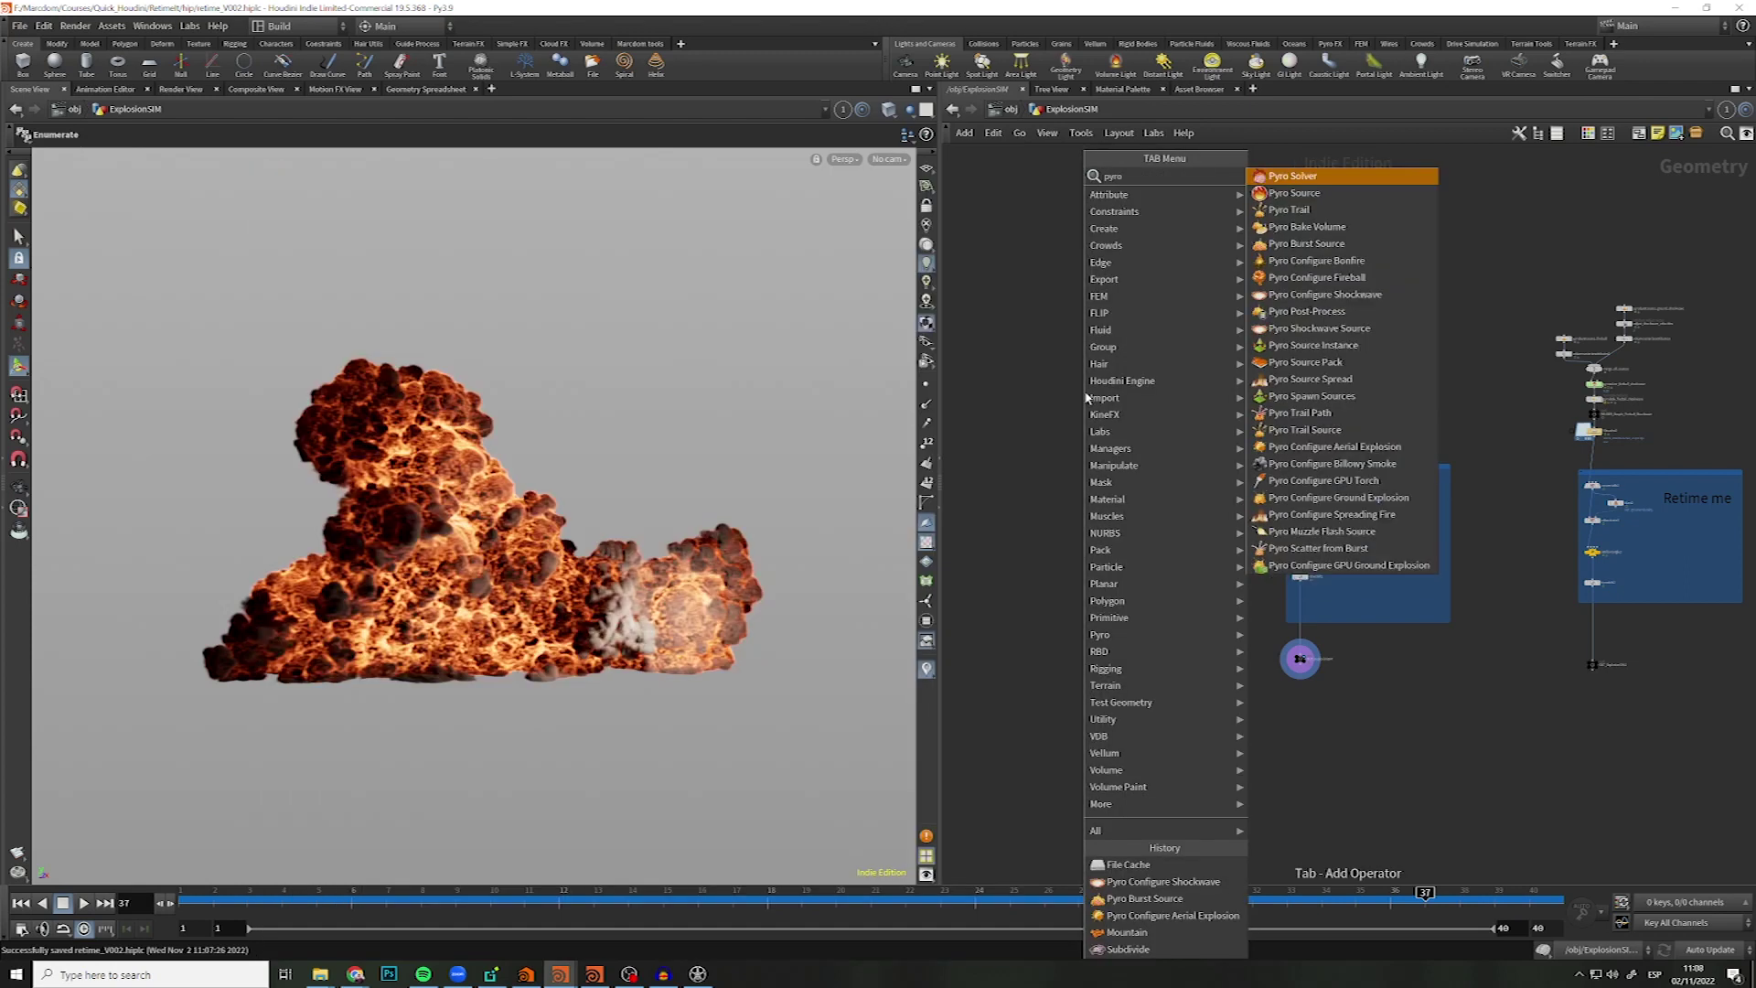
text(conf)
- Add a Pyro Configure Ground Explosion setup left of the existing explosion chains
key(Down)
key(Down)
key(Down)
key(Down)
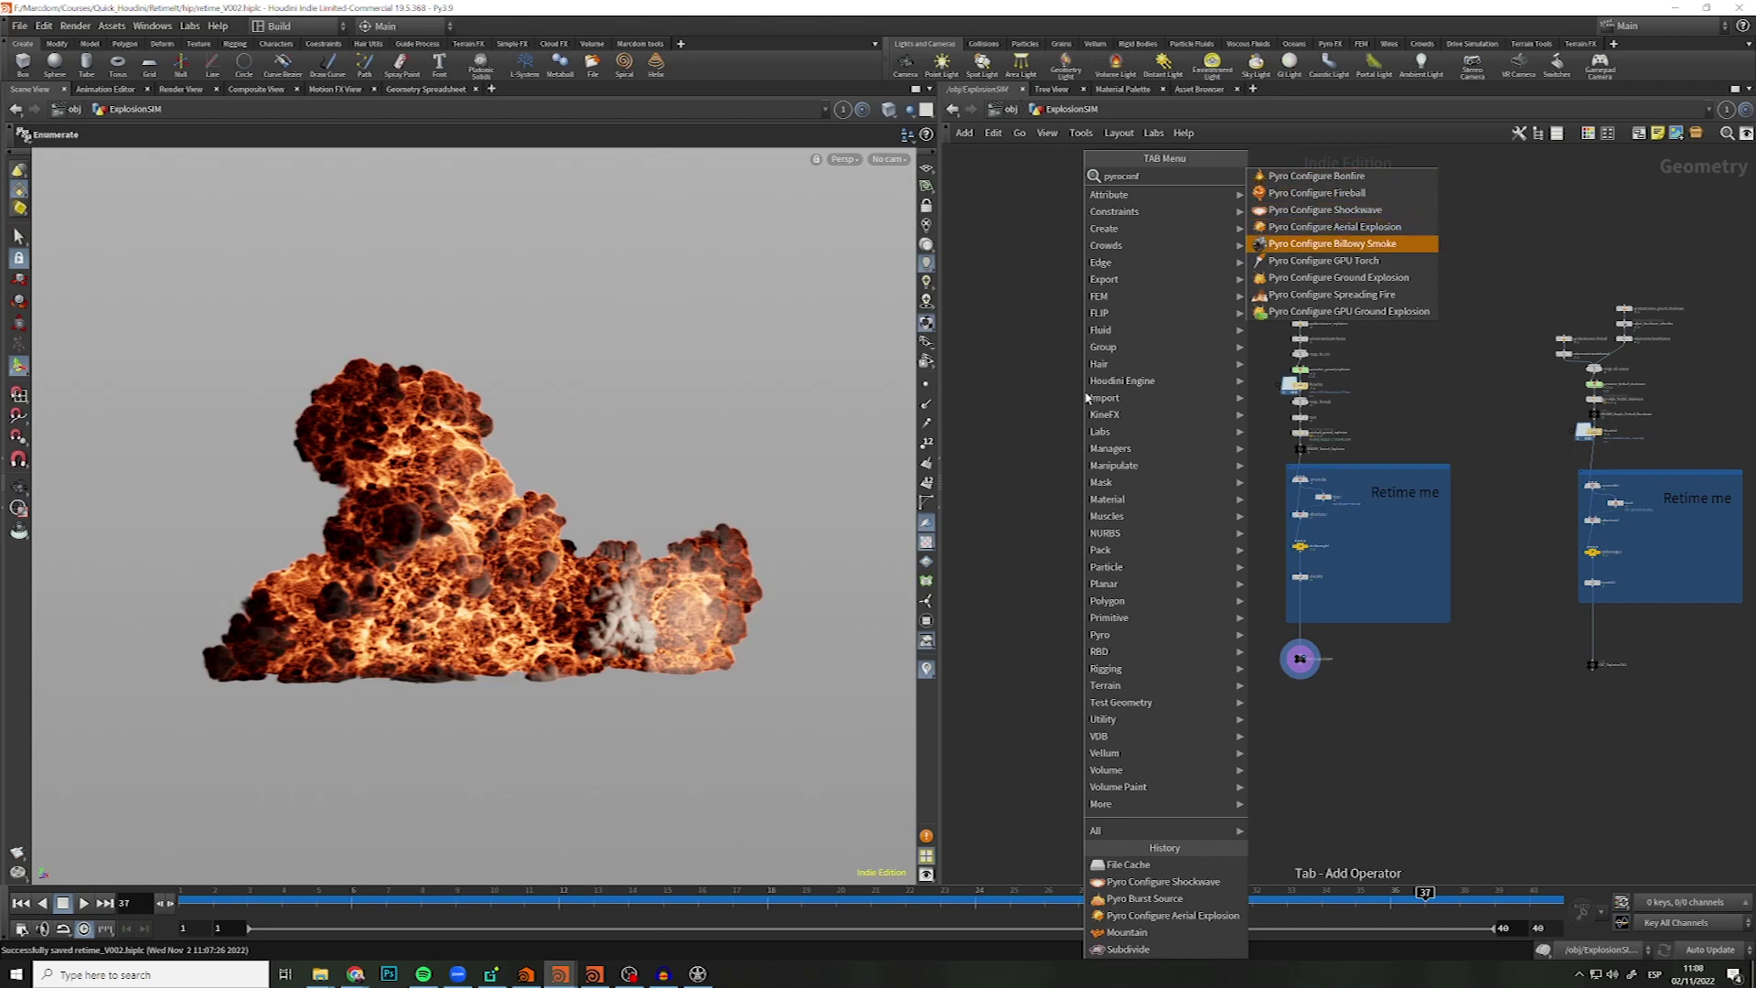
key(Down)
key(Down)
key(Return)
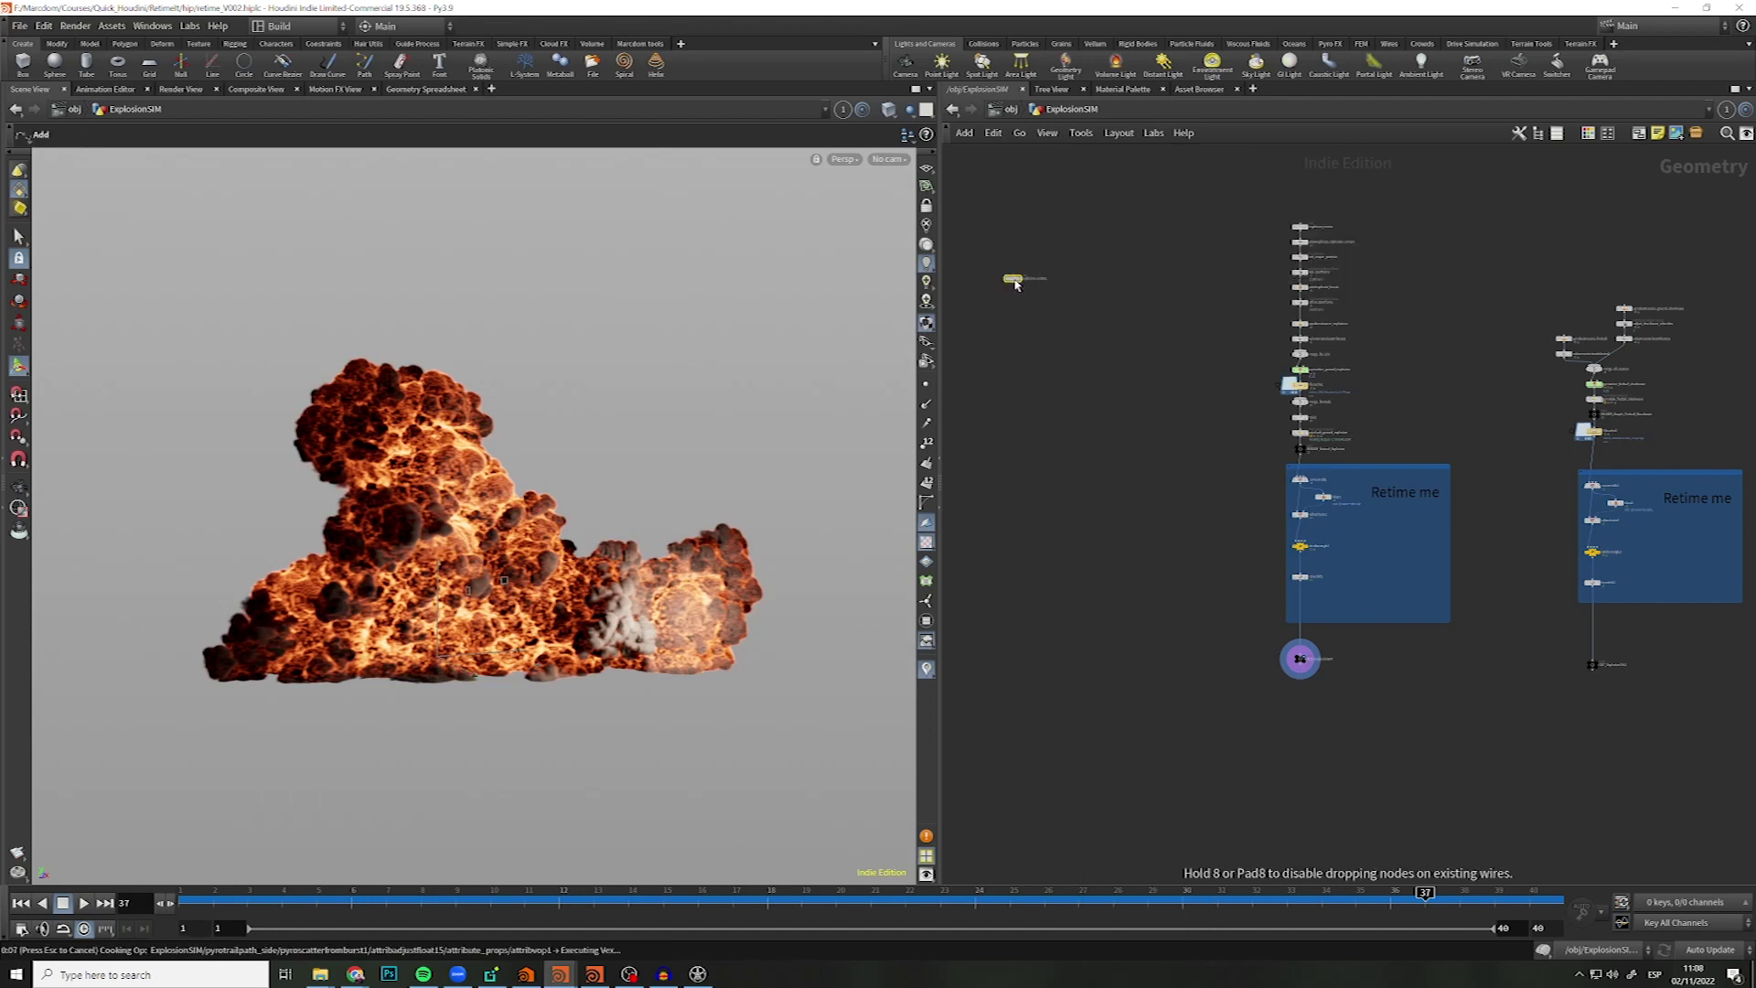
key(ctrl+s)
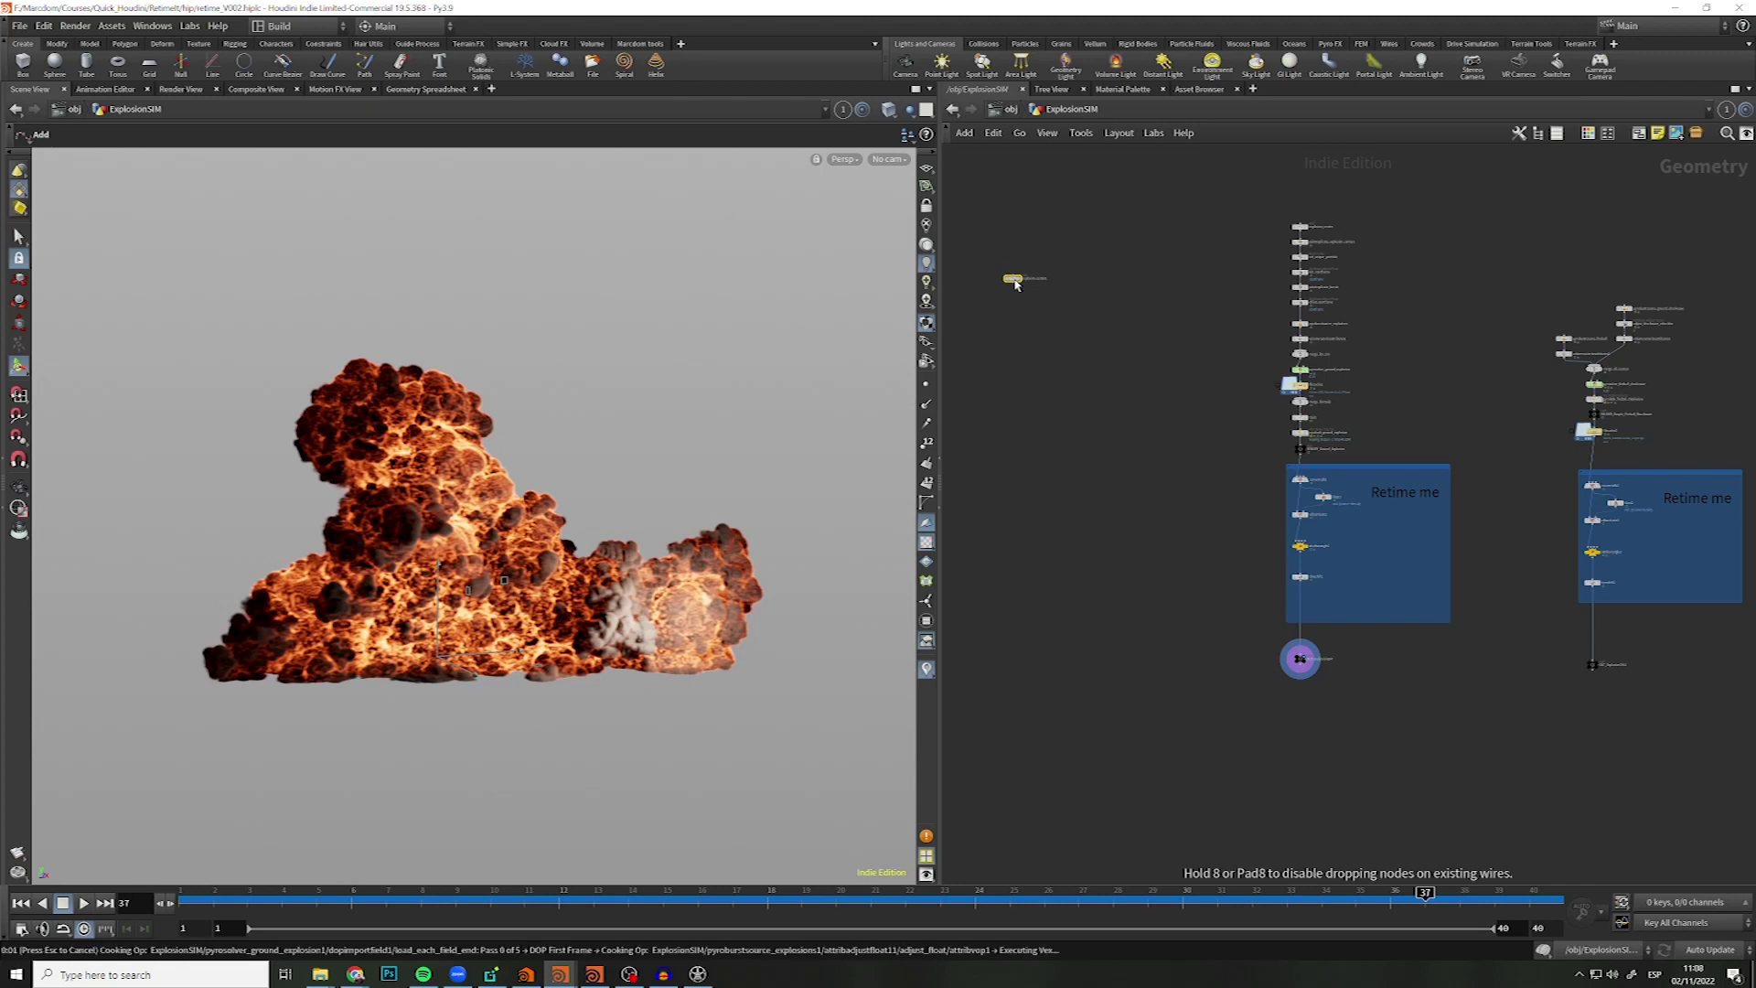
click(1014, 284)
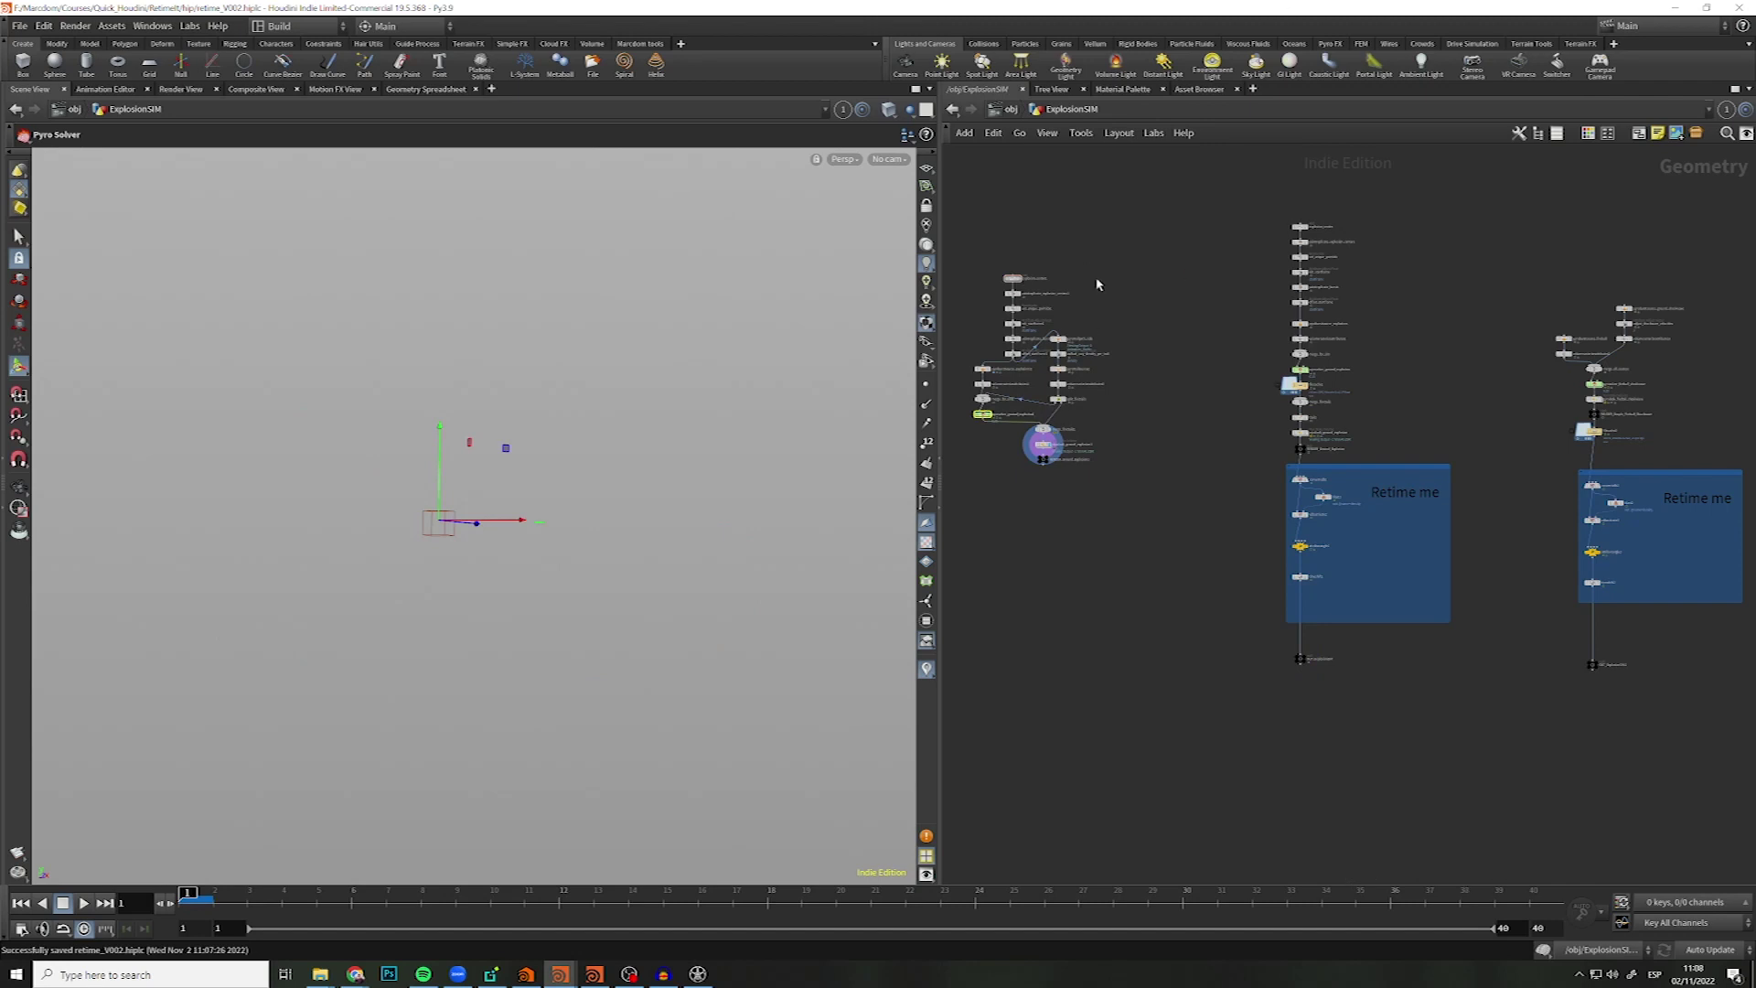
- Delete the newly added ground explosion pyro node cluster
drag(1116, 378, 996, 538)
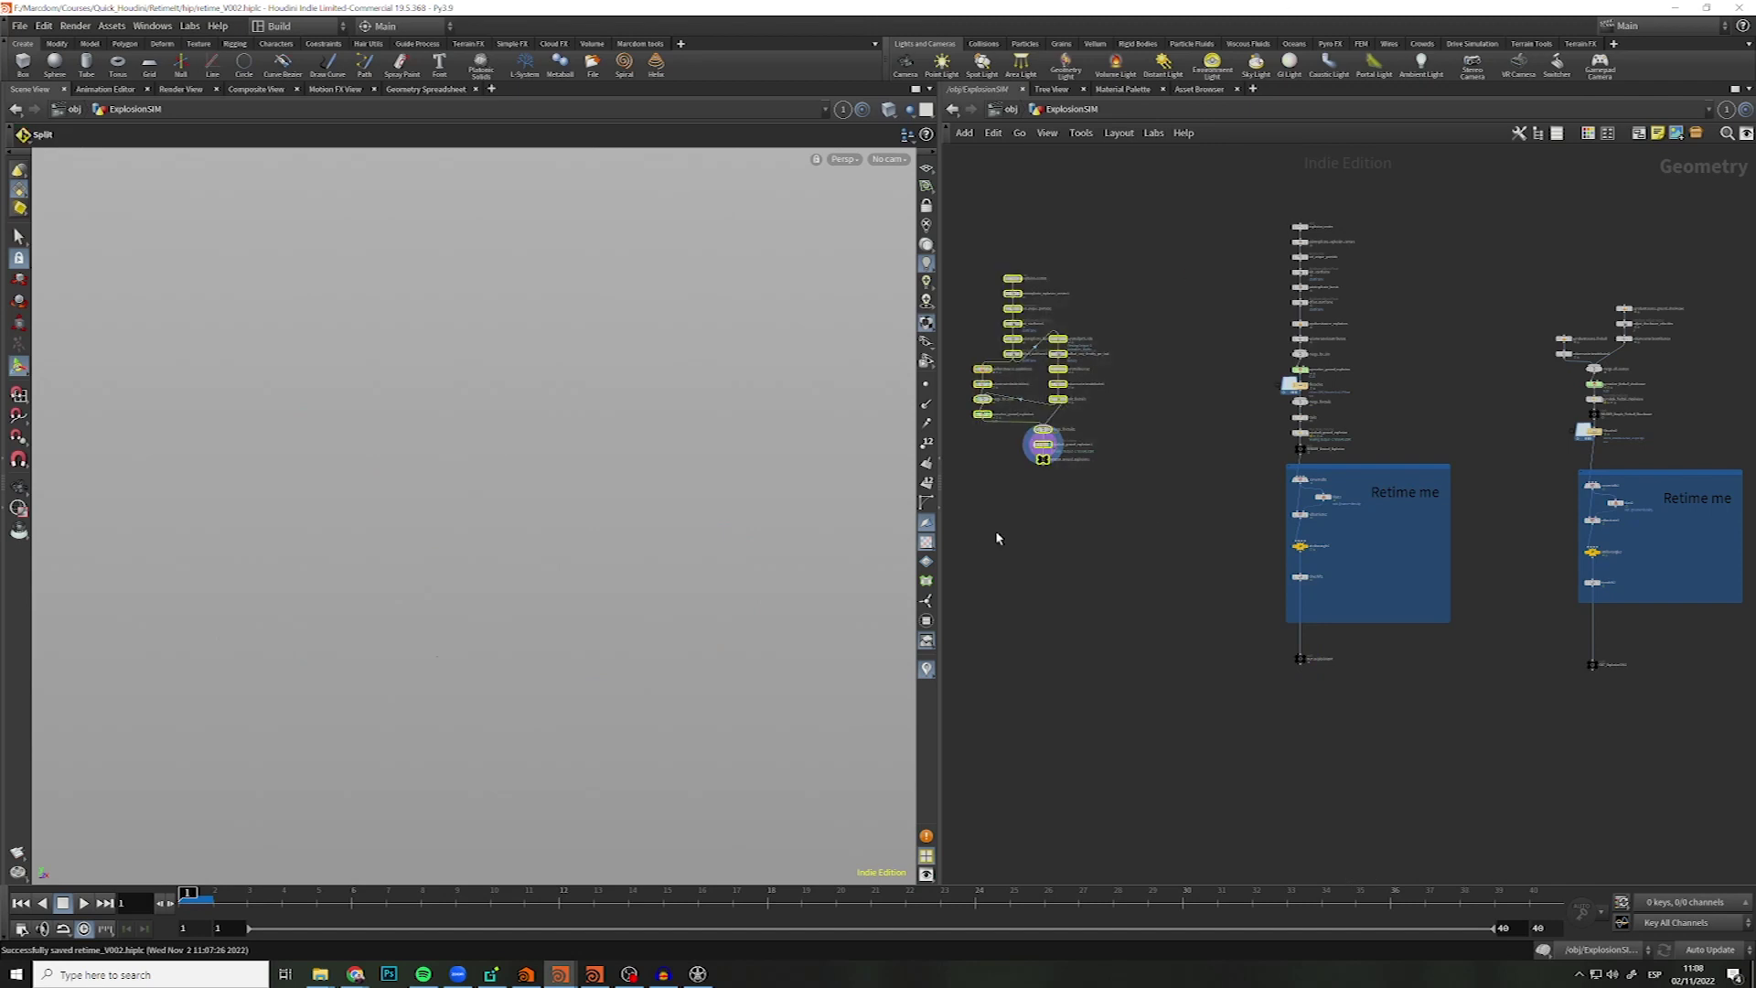
key(Delete)
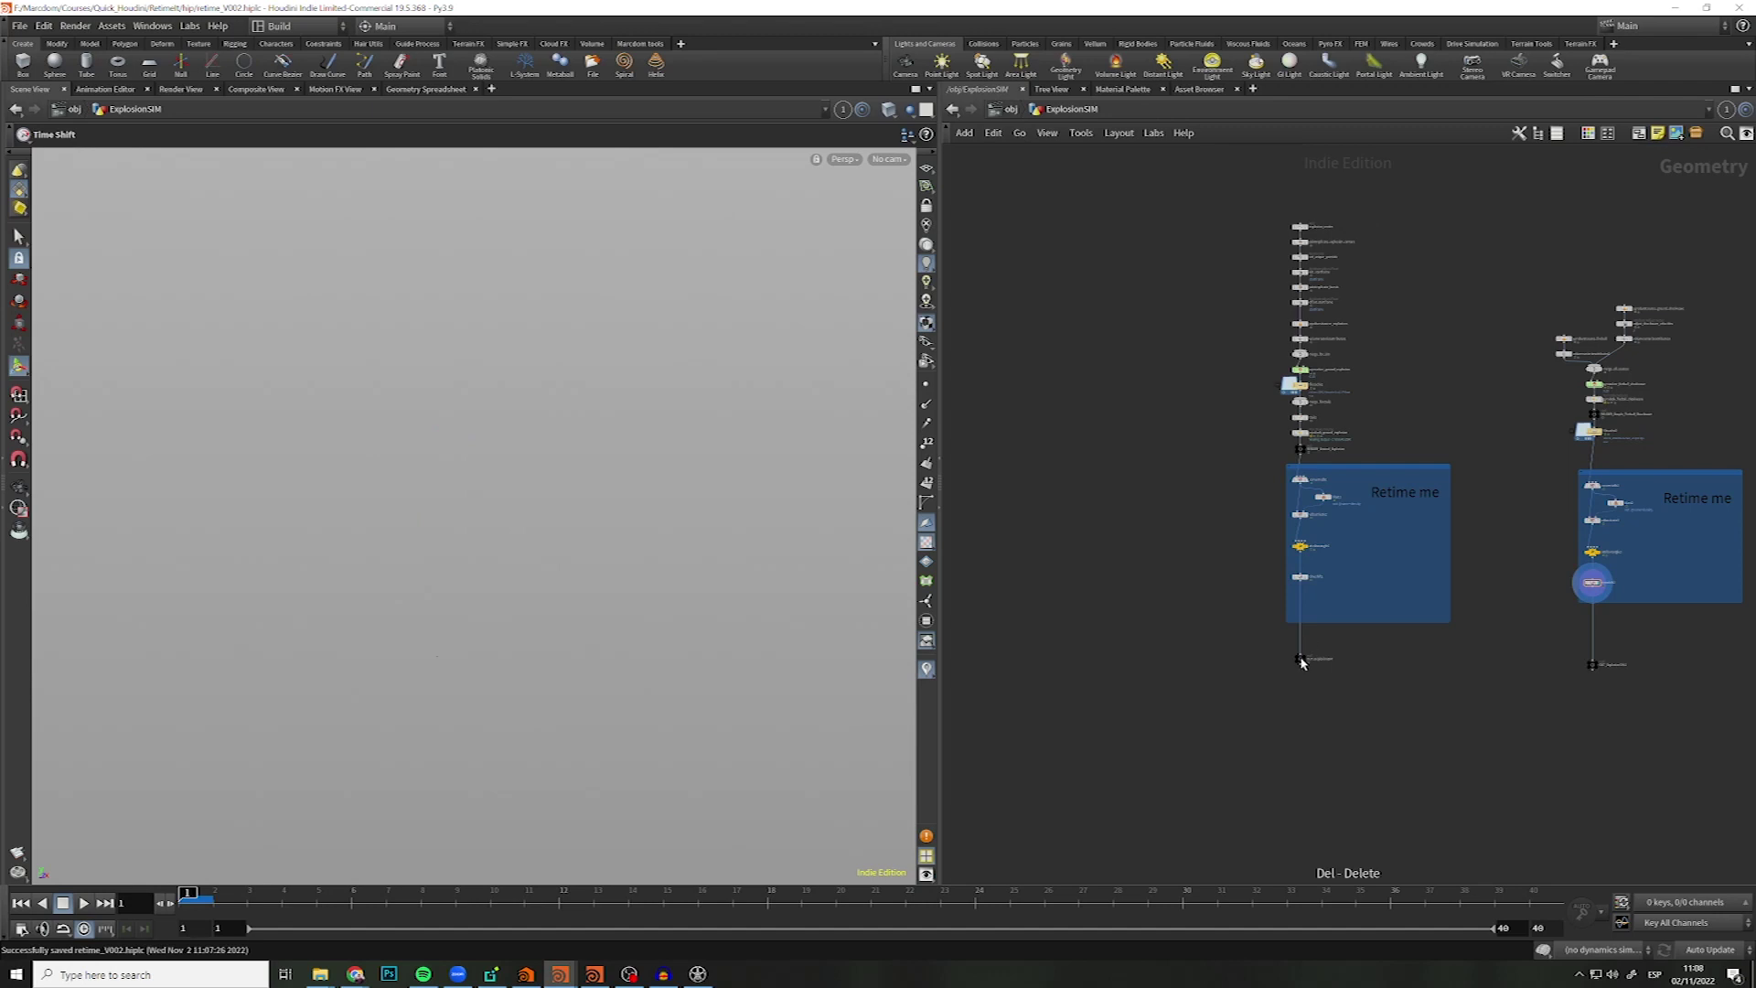
scroll(1305, 662, up, 2)
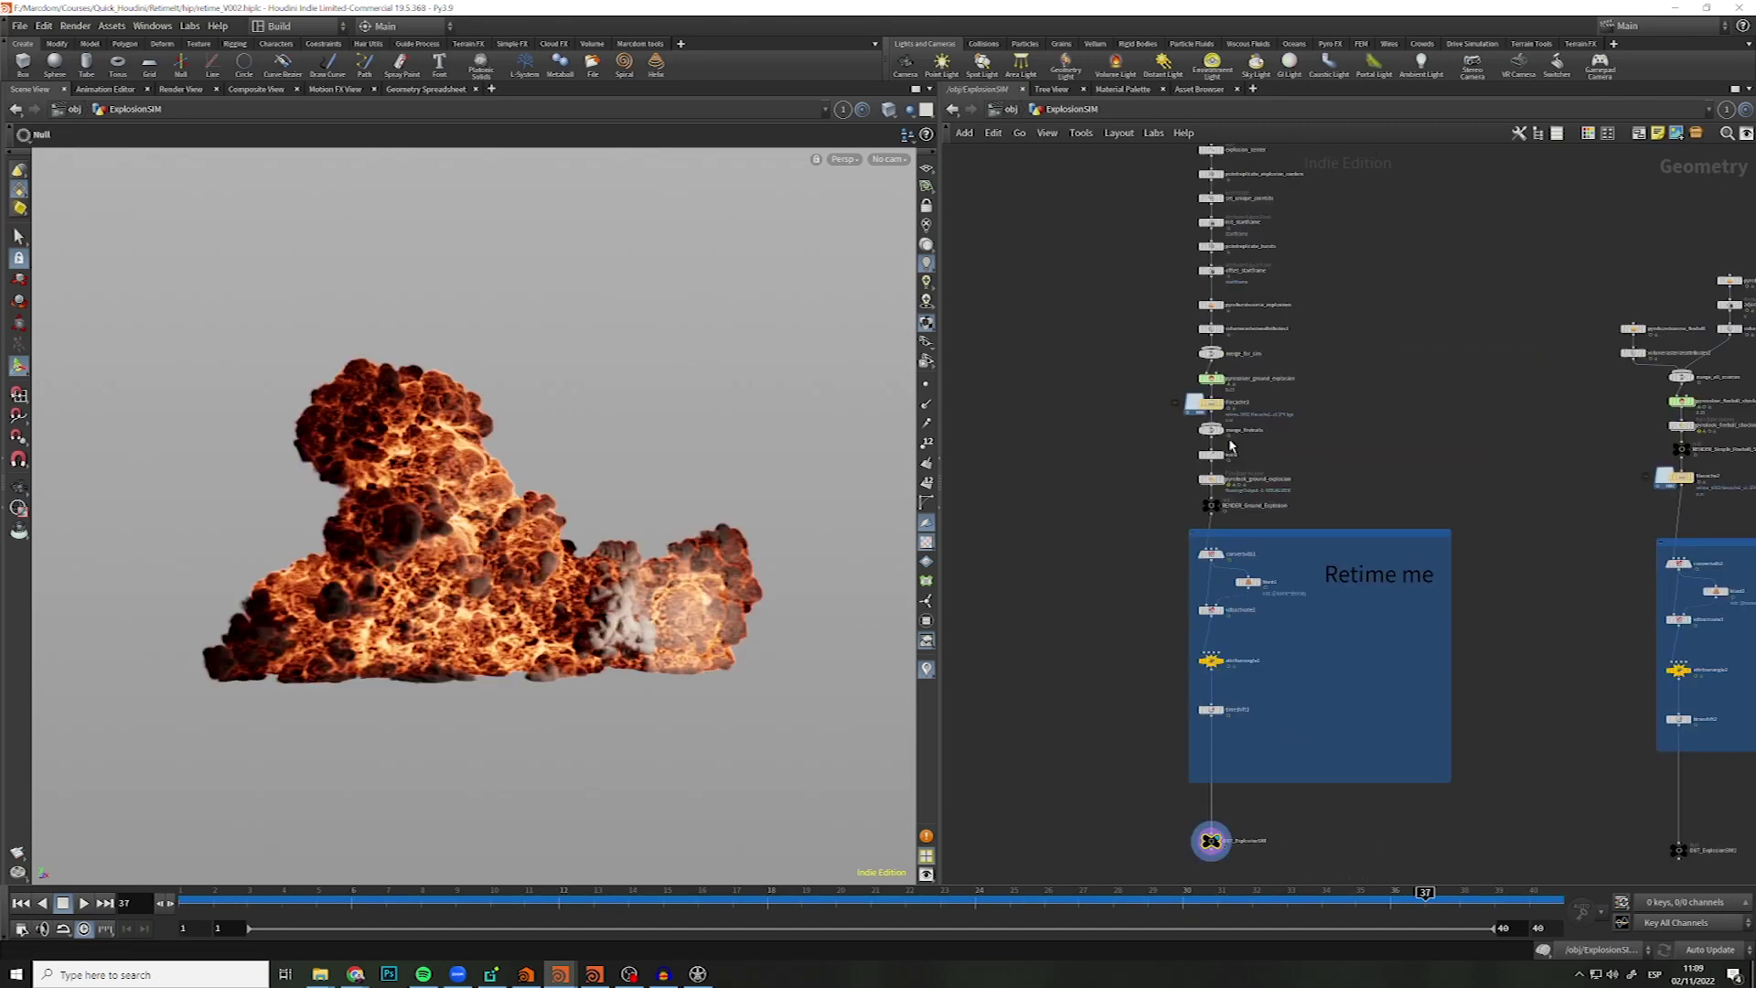
- Display explosion_center's single point at 0, 0, 0 and show its parameters
middle_drag(1289, 290, 1227, 396)
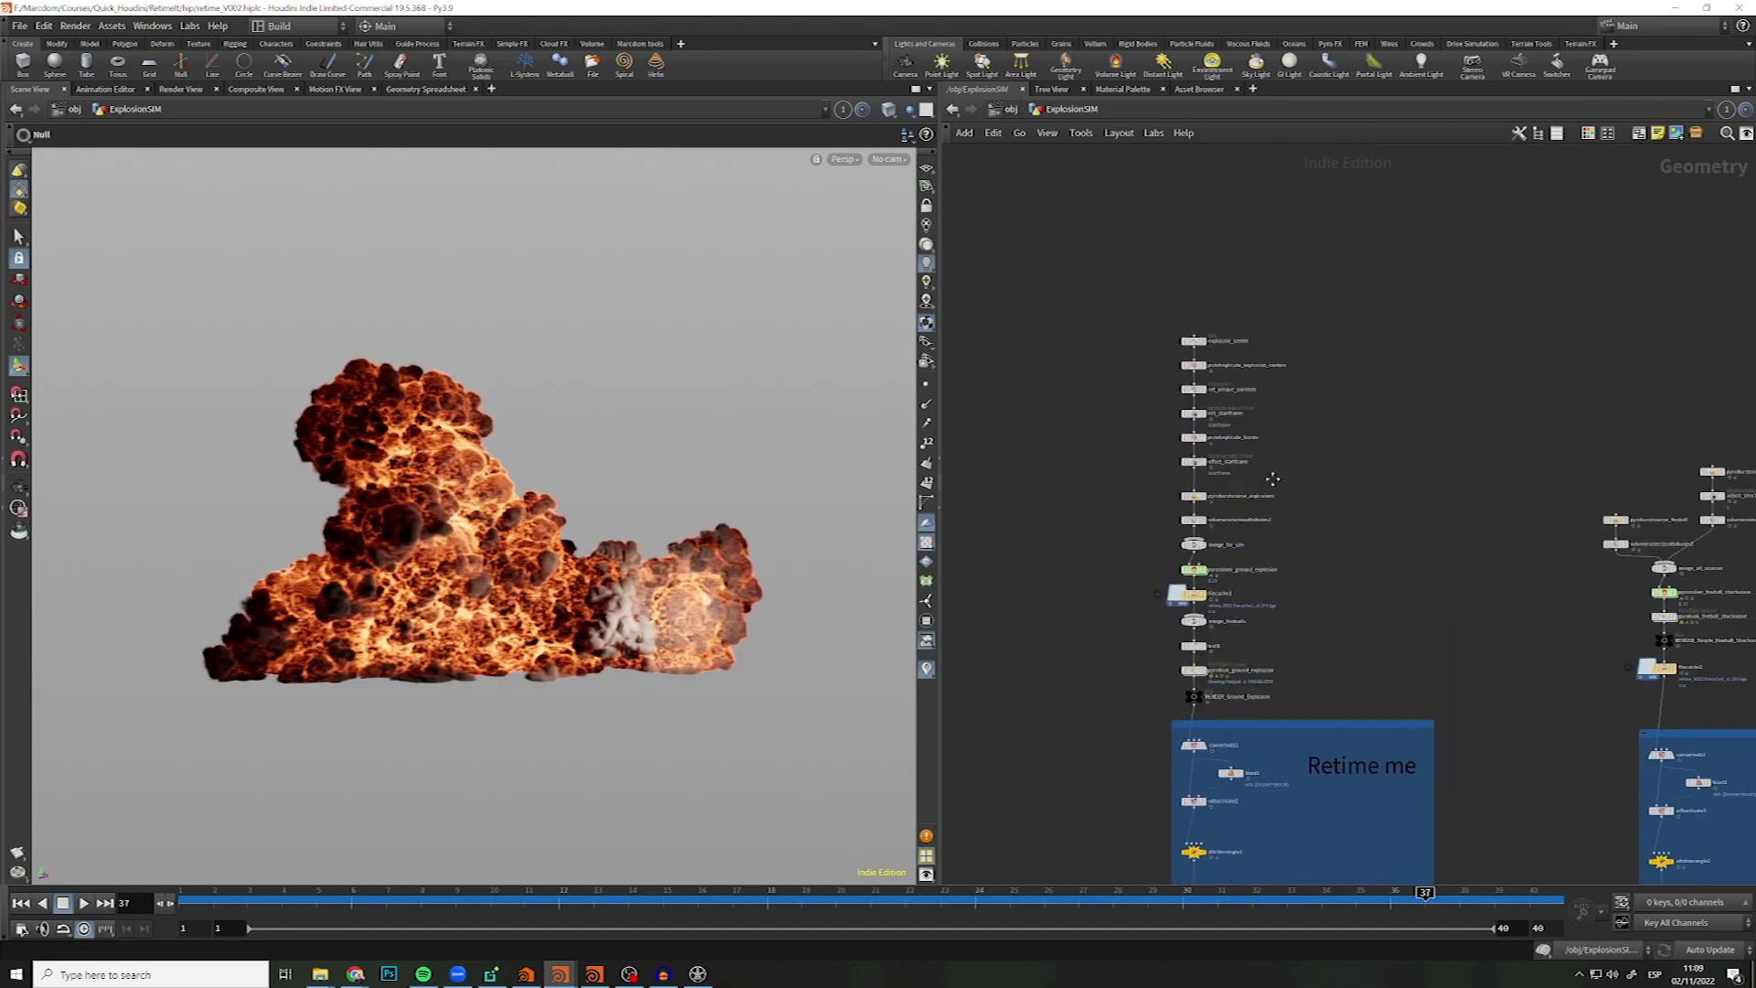
scroll(1176, 262, up, 3)
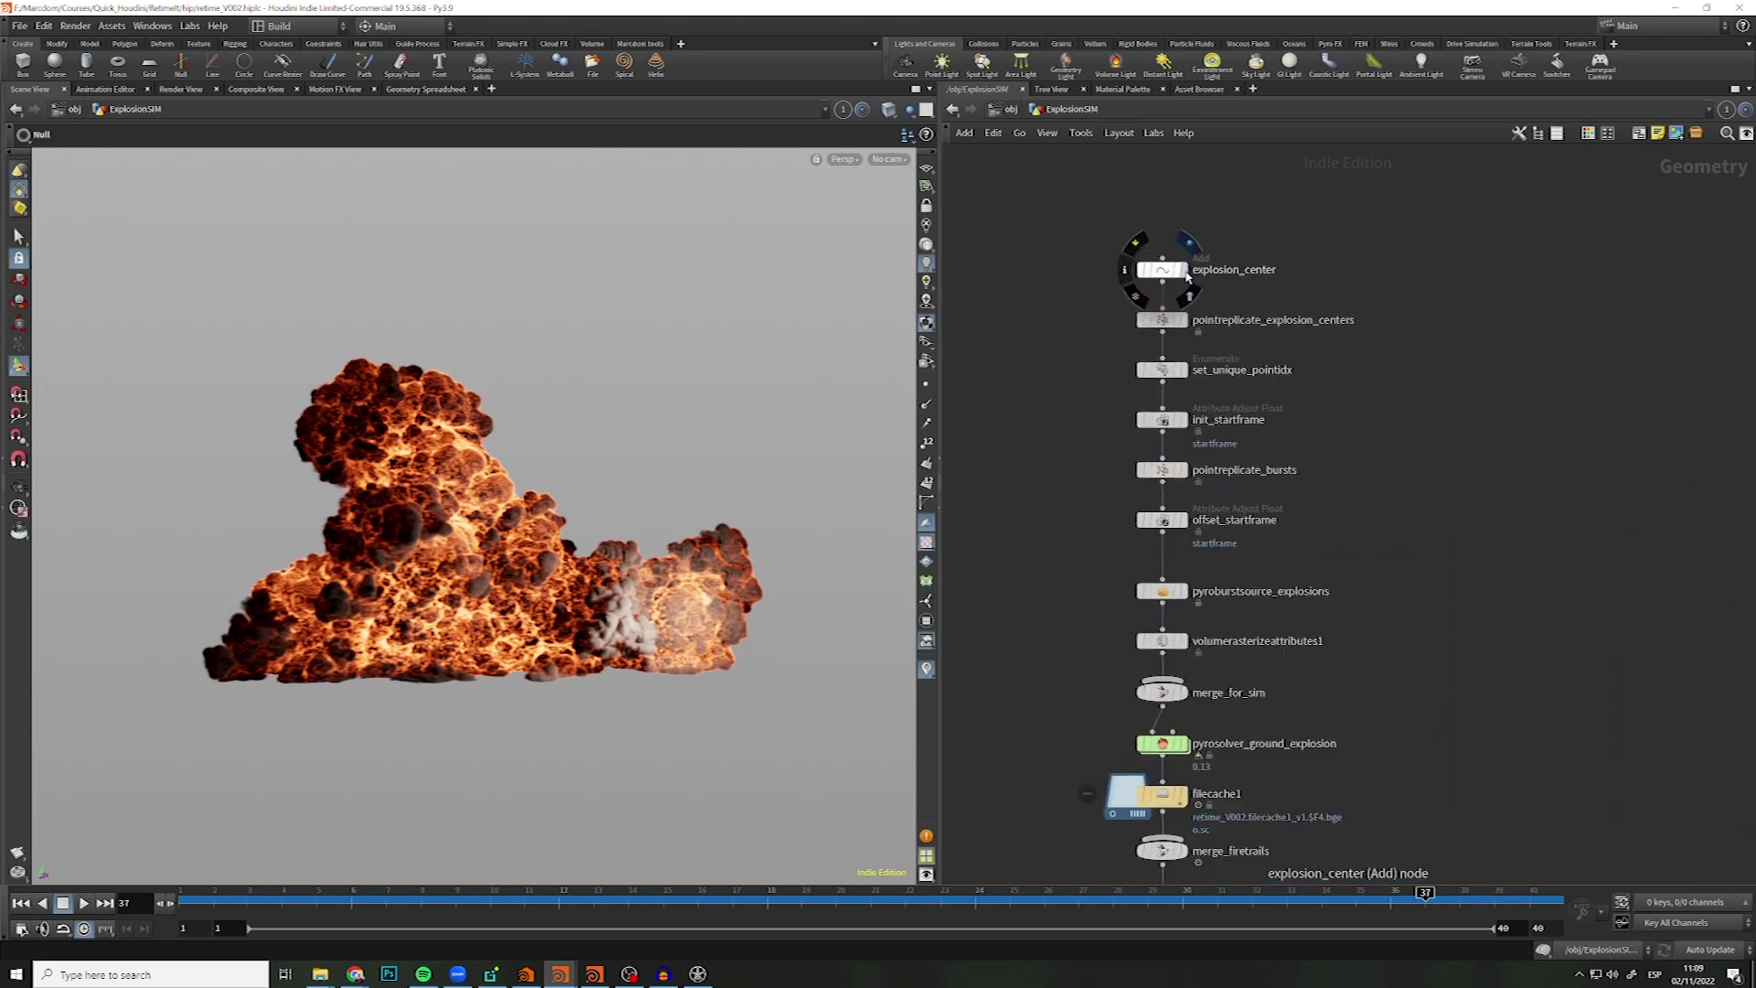
click(1184, 271)
click(1164, 273)
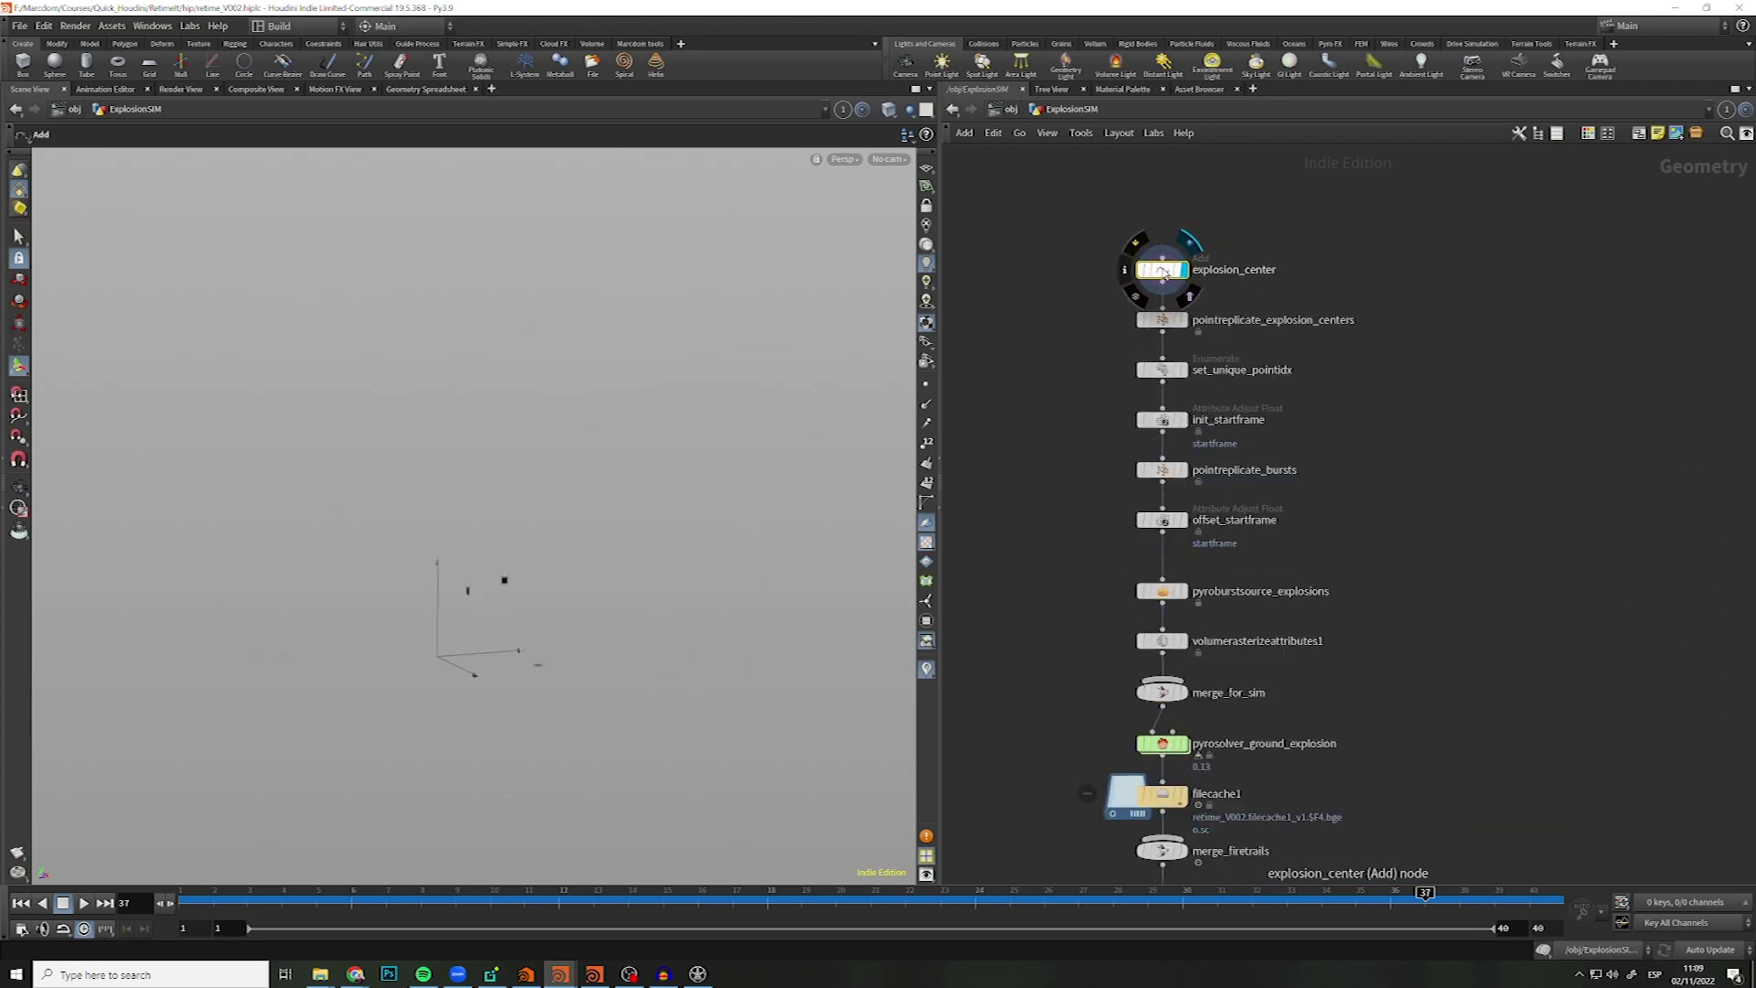
key(p)
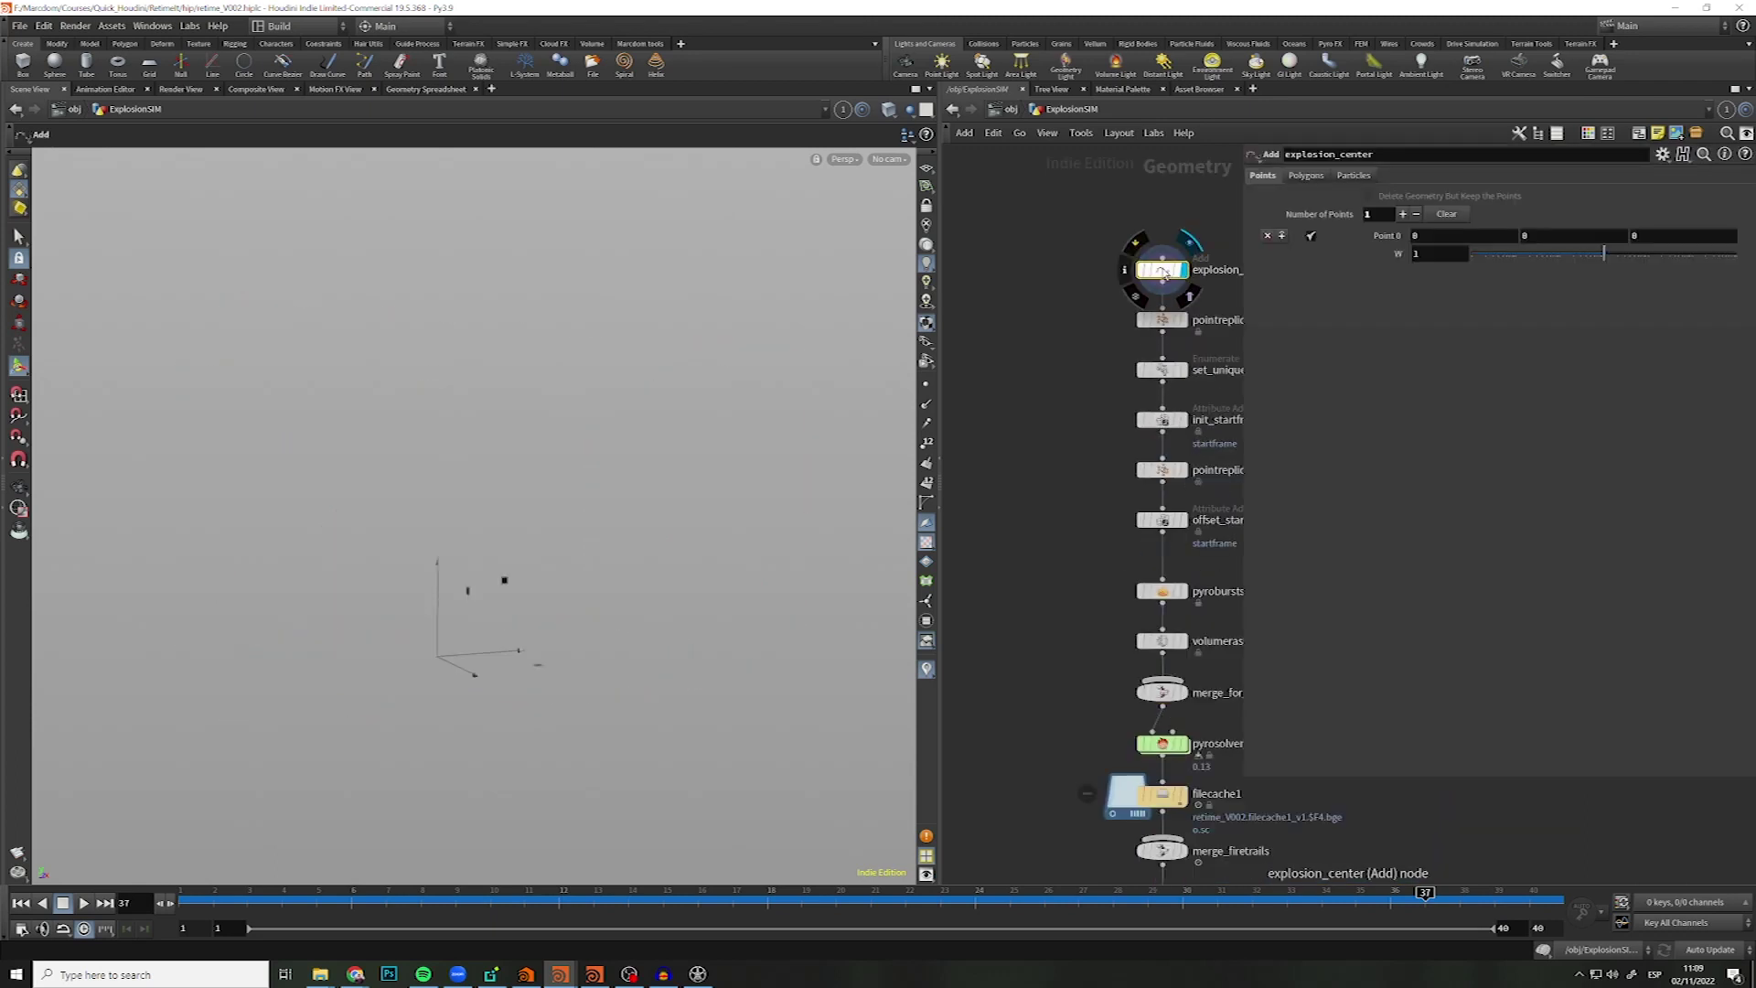
mouse_move(1045, 228)
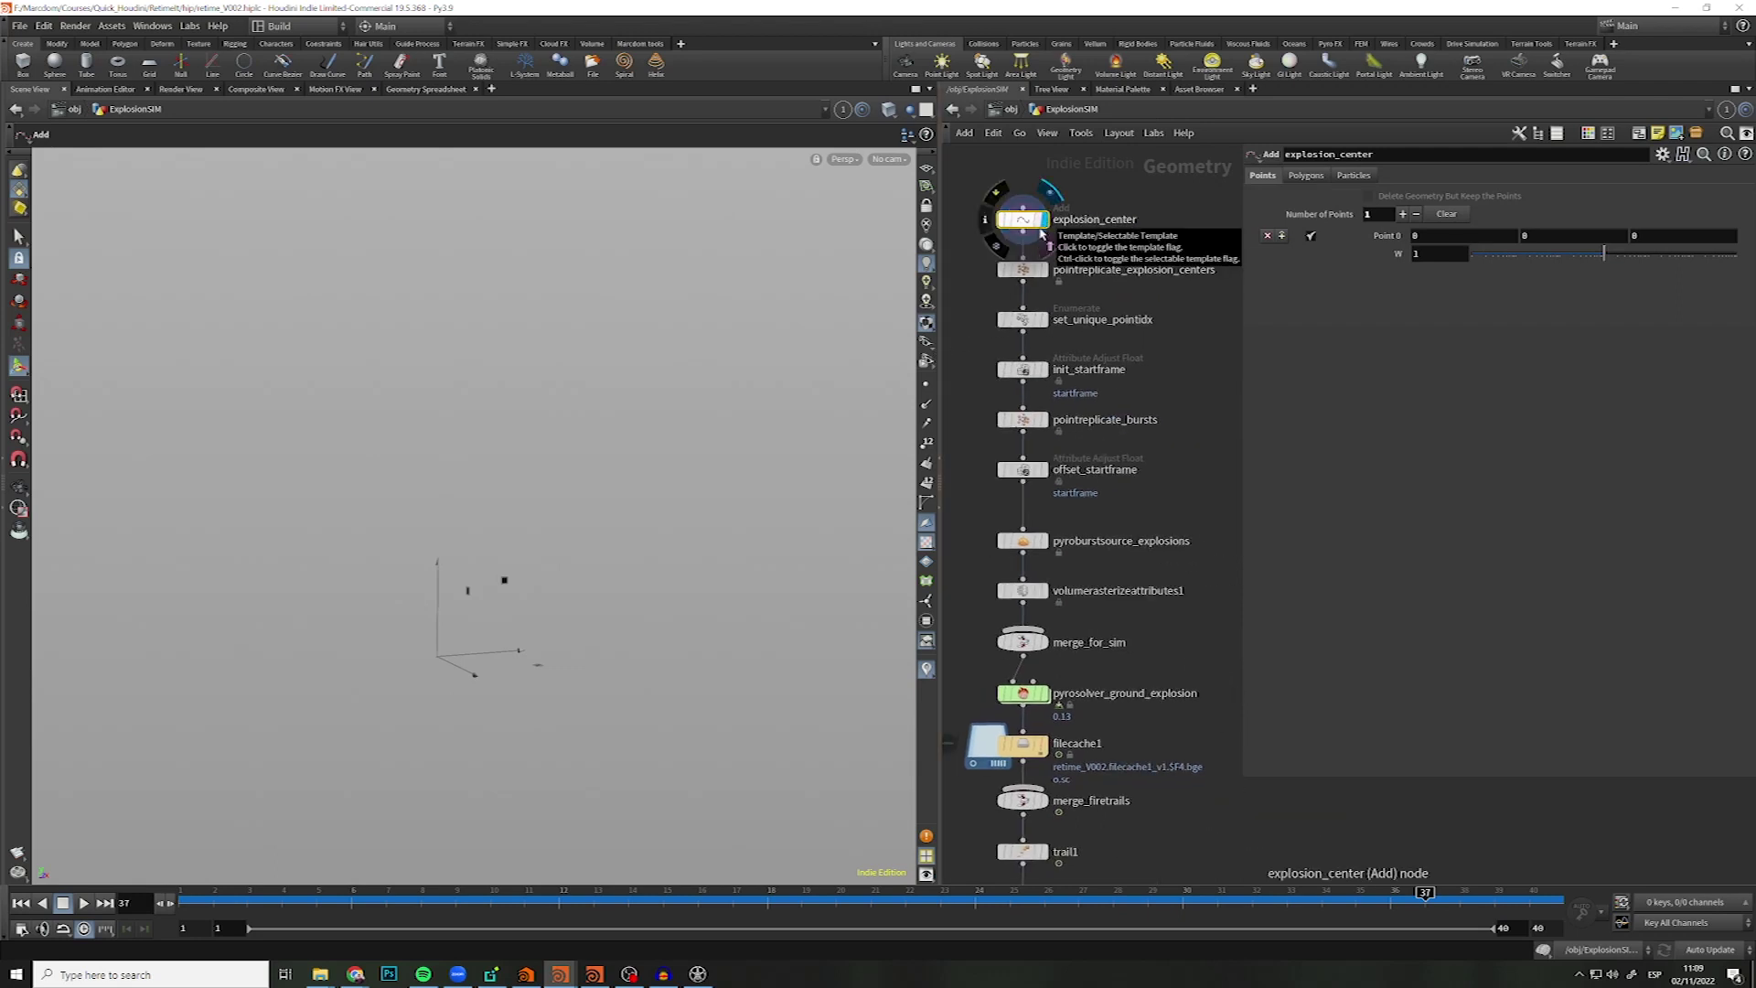
- Step through the explosion chain, displaying the pyrosolver_ground_explosion result and pyrolook_ground_explosion
click(1022, 269)
key(ctrl+s)
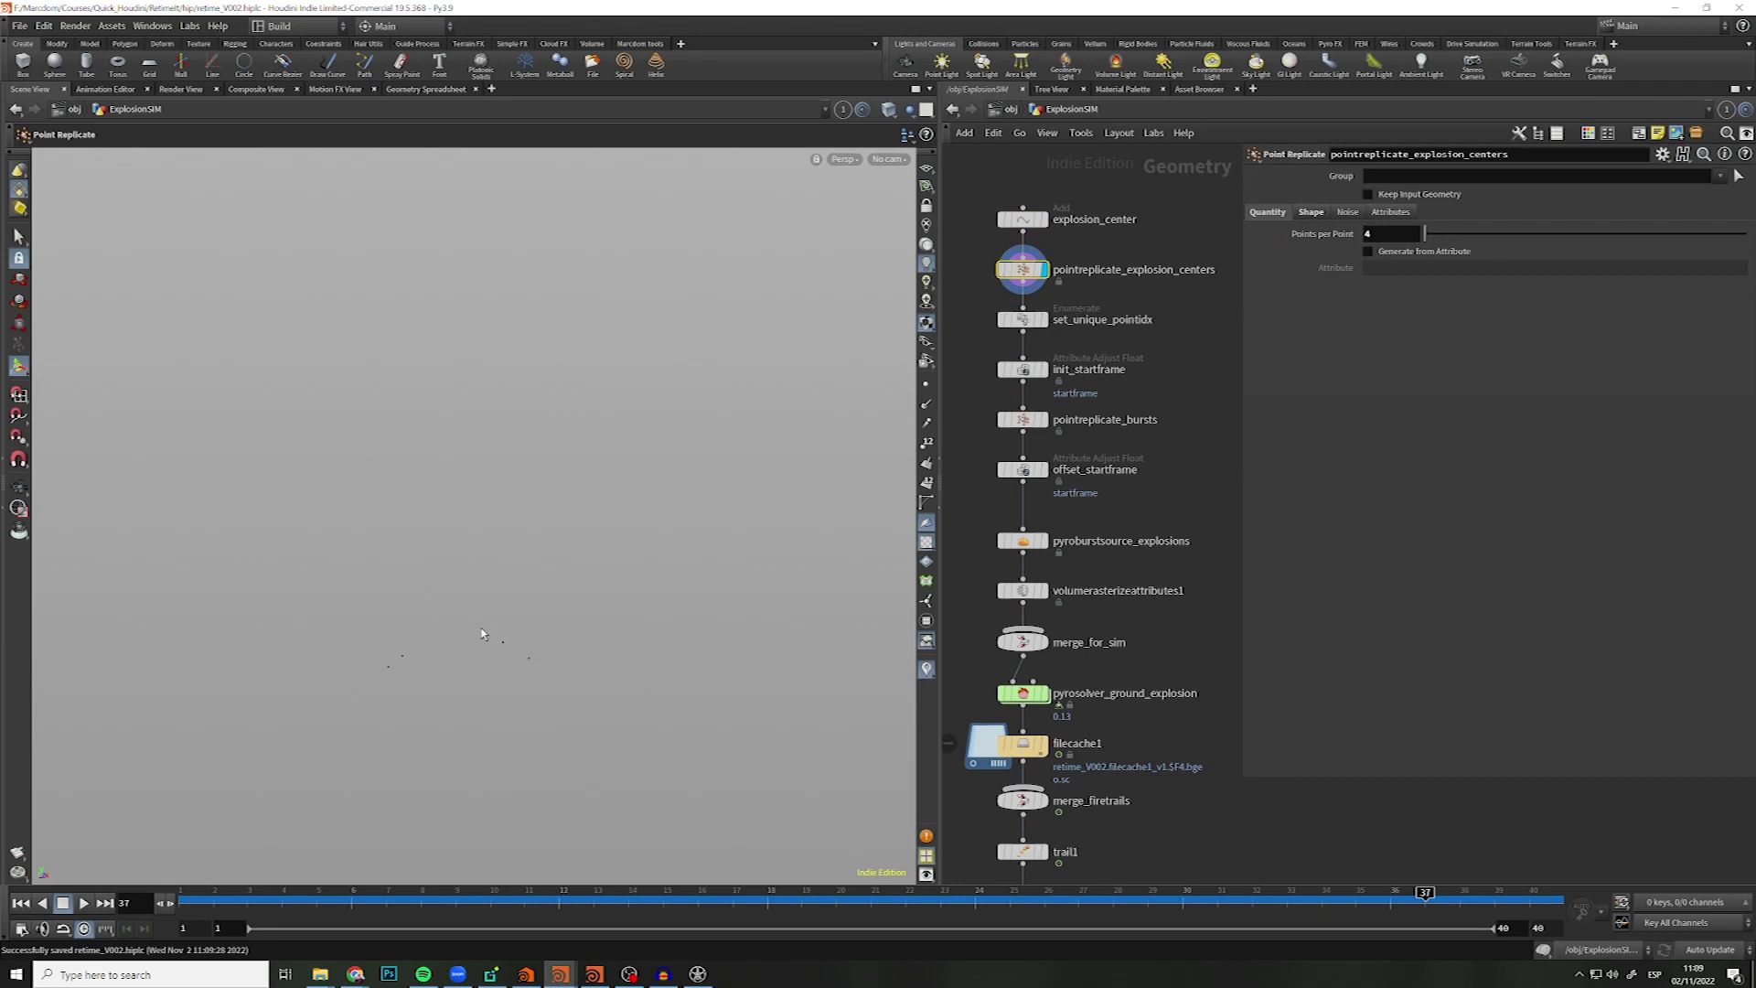
click(1023, 469)
click(1023, 540)
click(1043, 590)
click(1024, 692)
click(1044, 692)
key(ctrl+s)
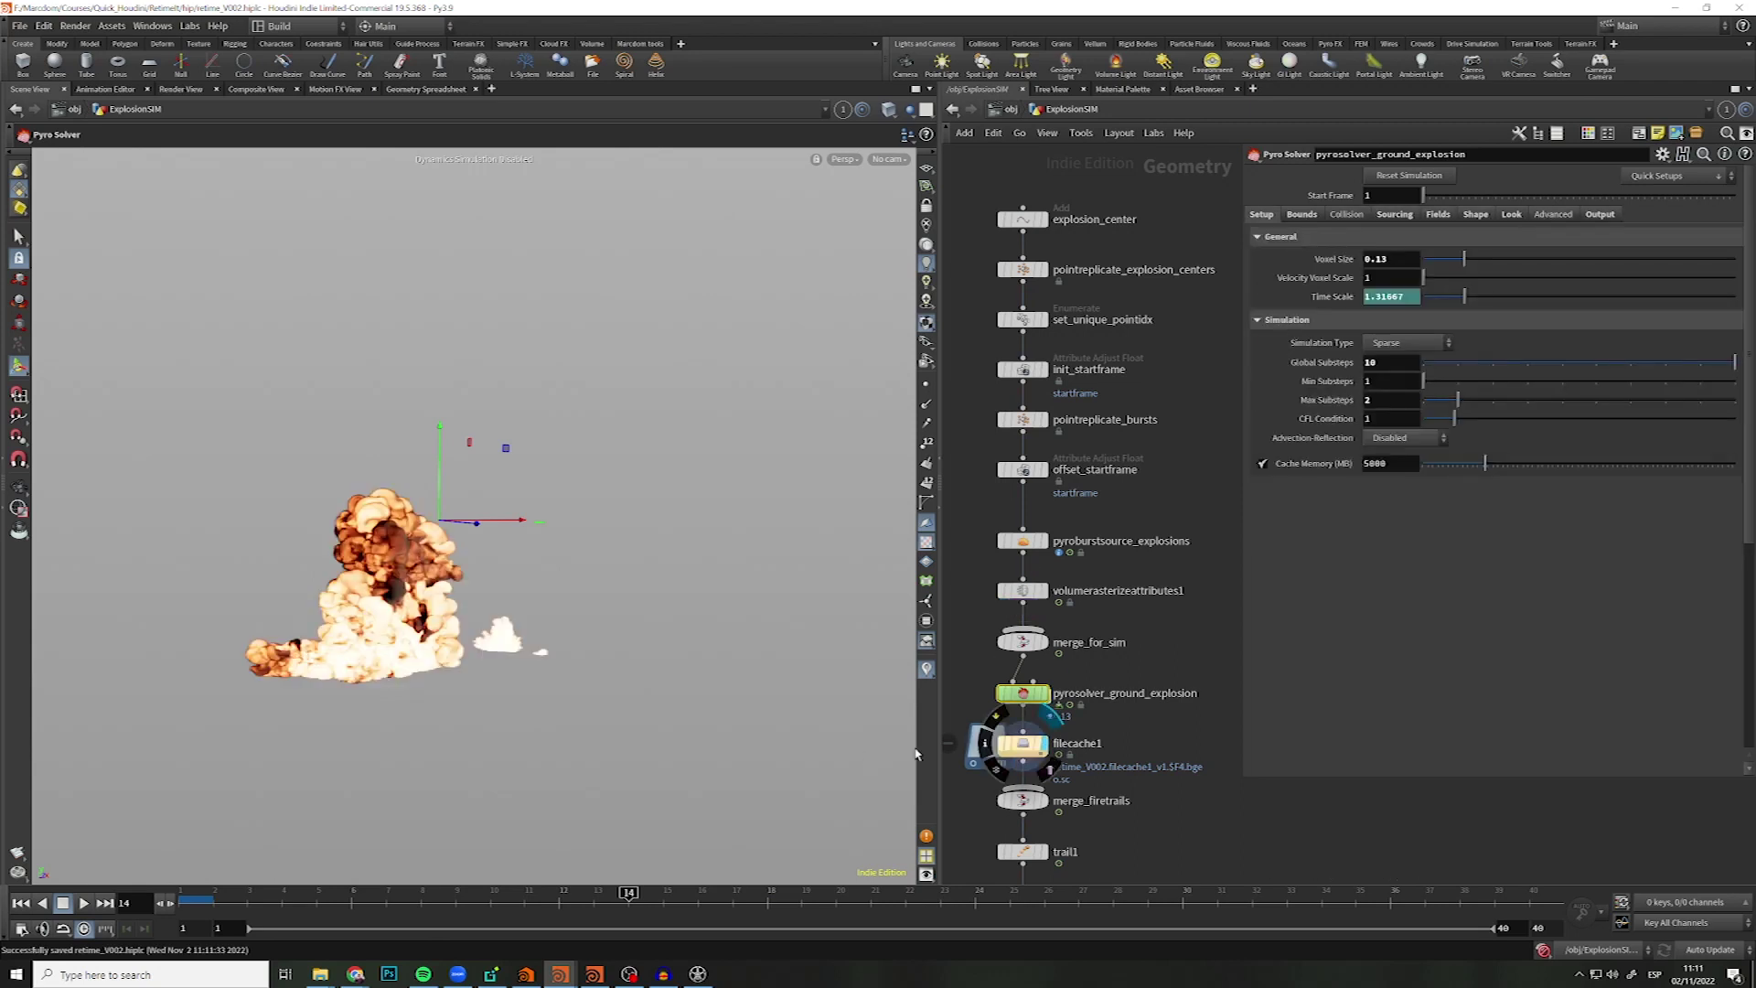
click(1027, 744)
- Shorten the Retime network box to fit snugly around its nodes
scroll(1083, 697, down, 4)
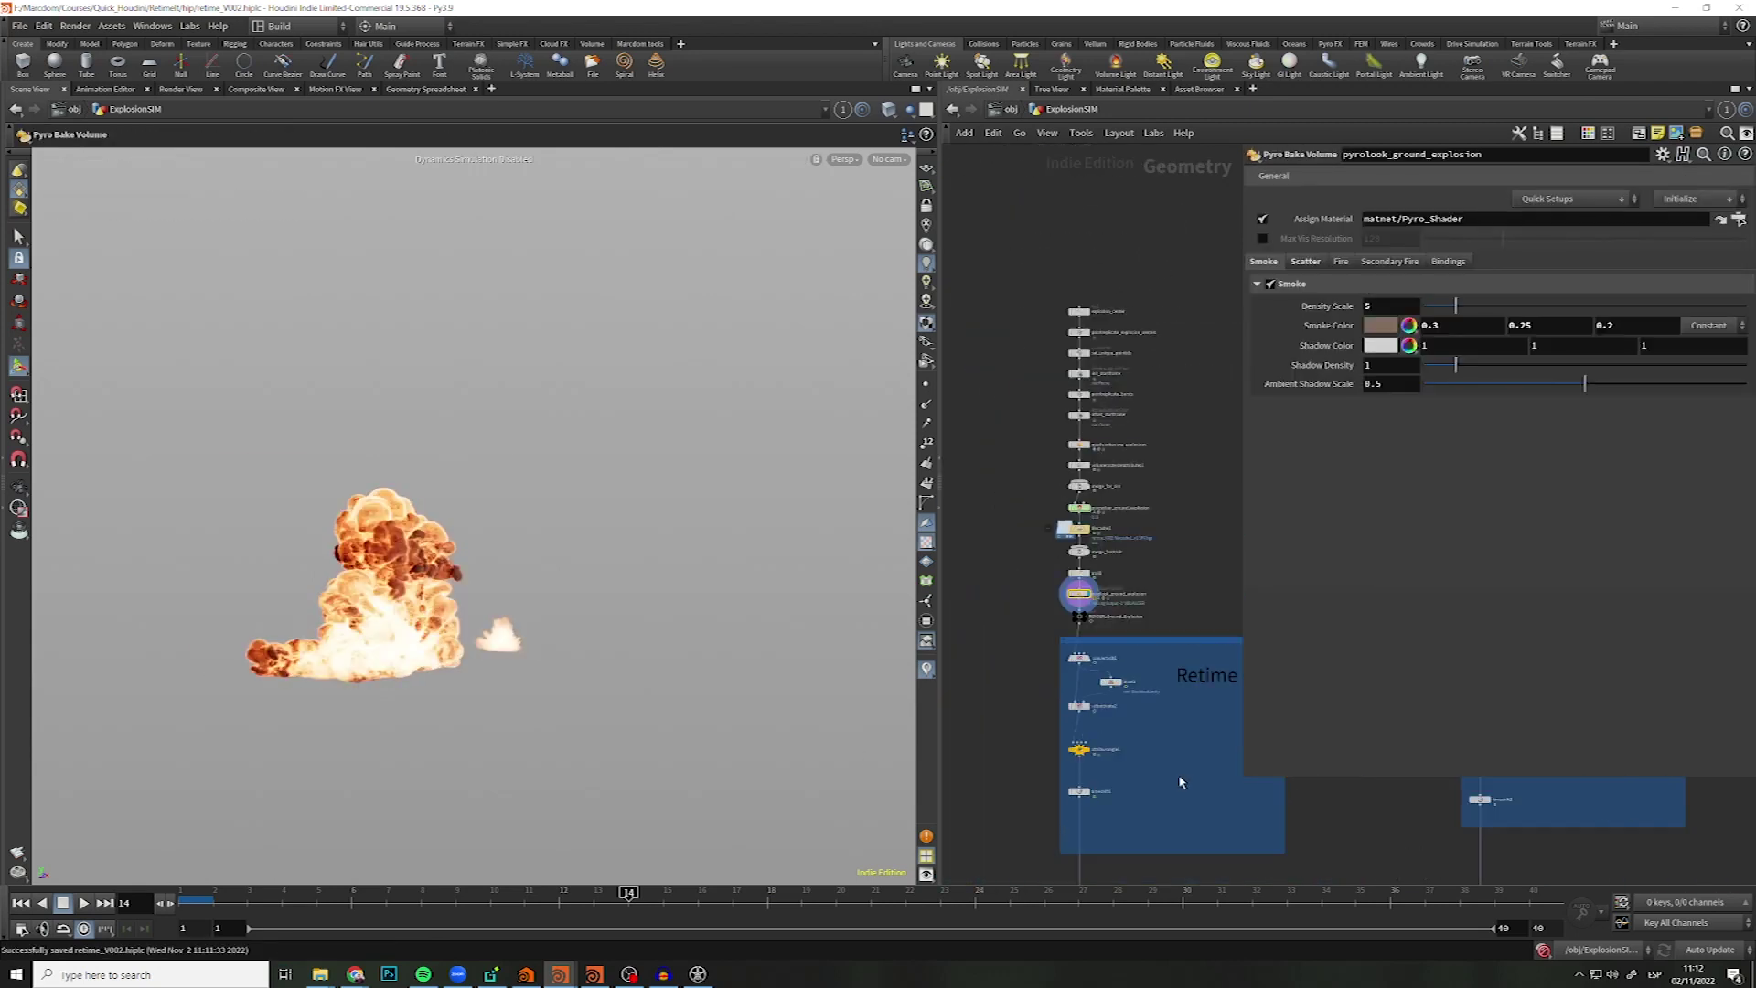
middle_drag(1180, 782, 1085, 689)
scroll(1085, 688, up, 2)
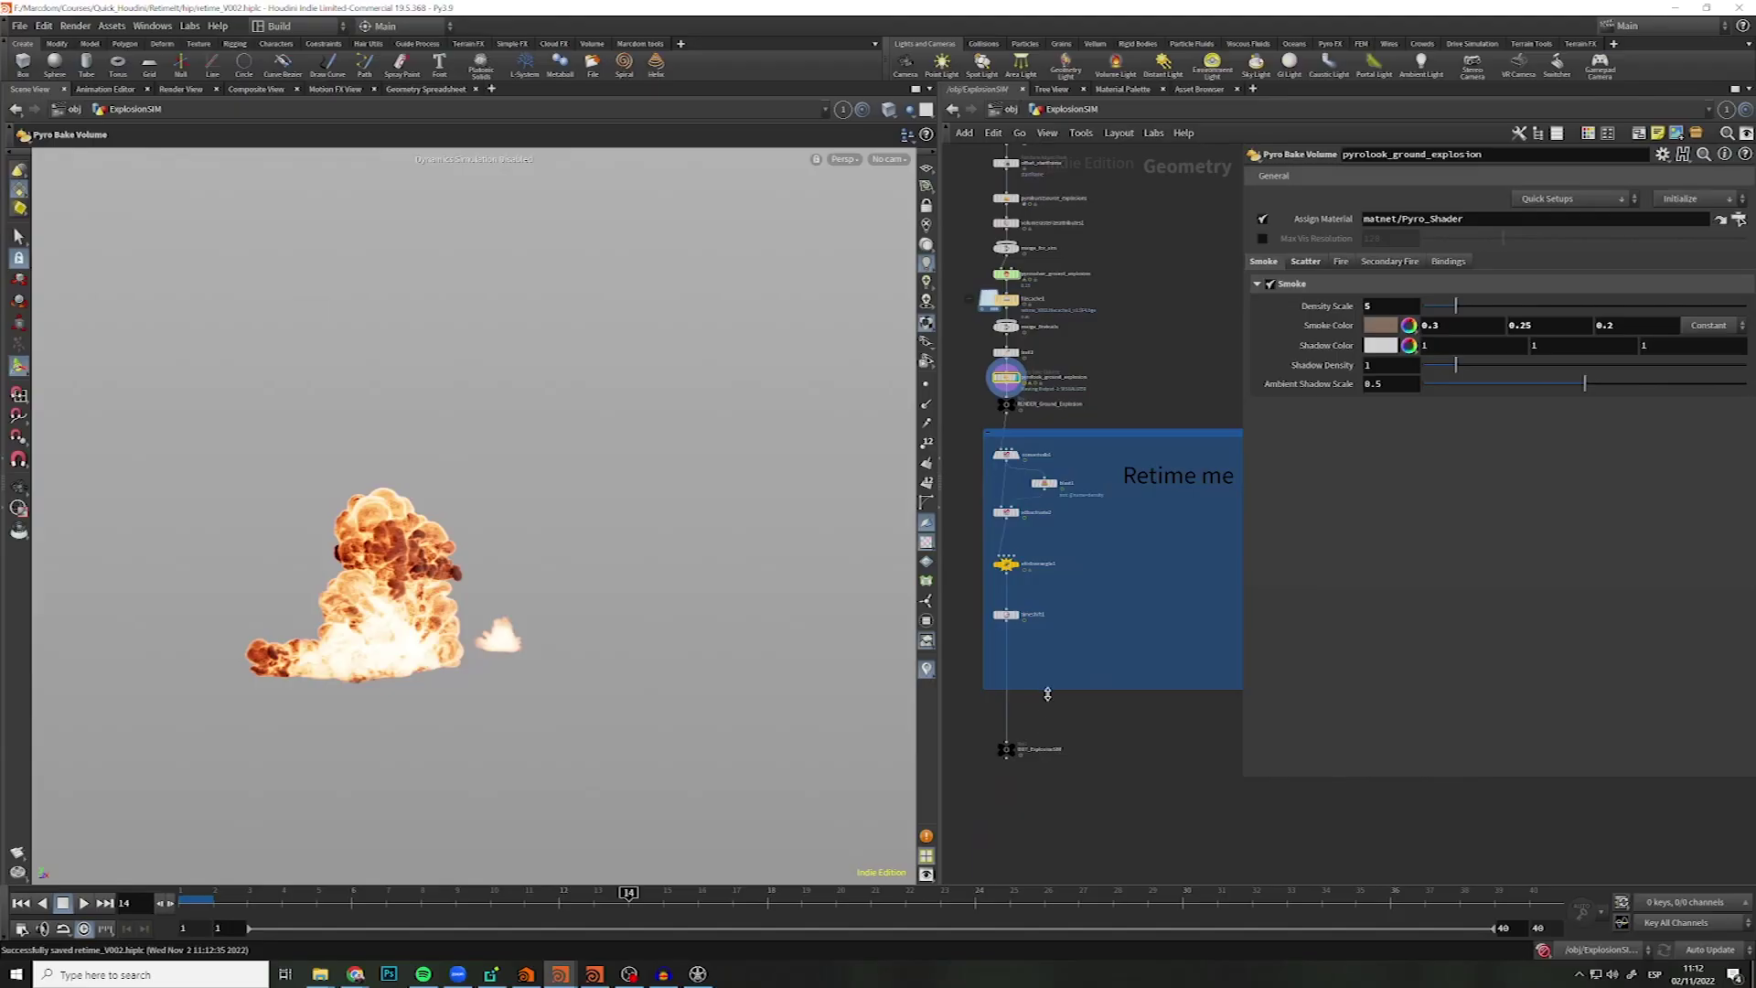
drag(1047, 694, 1047, 657)
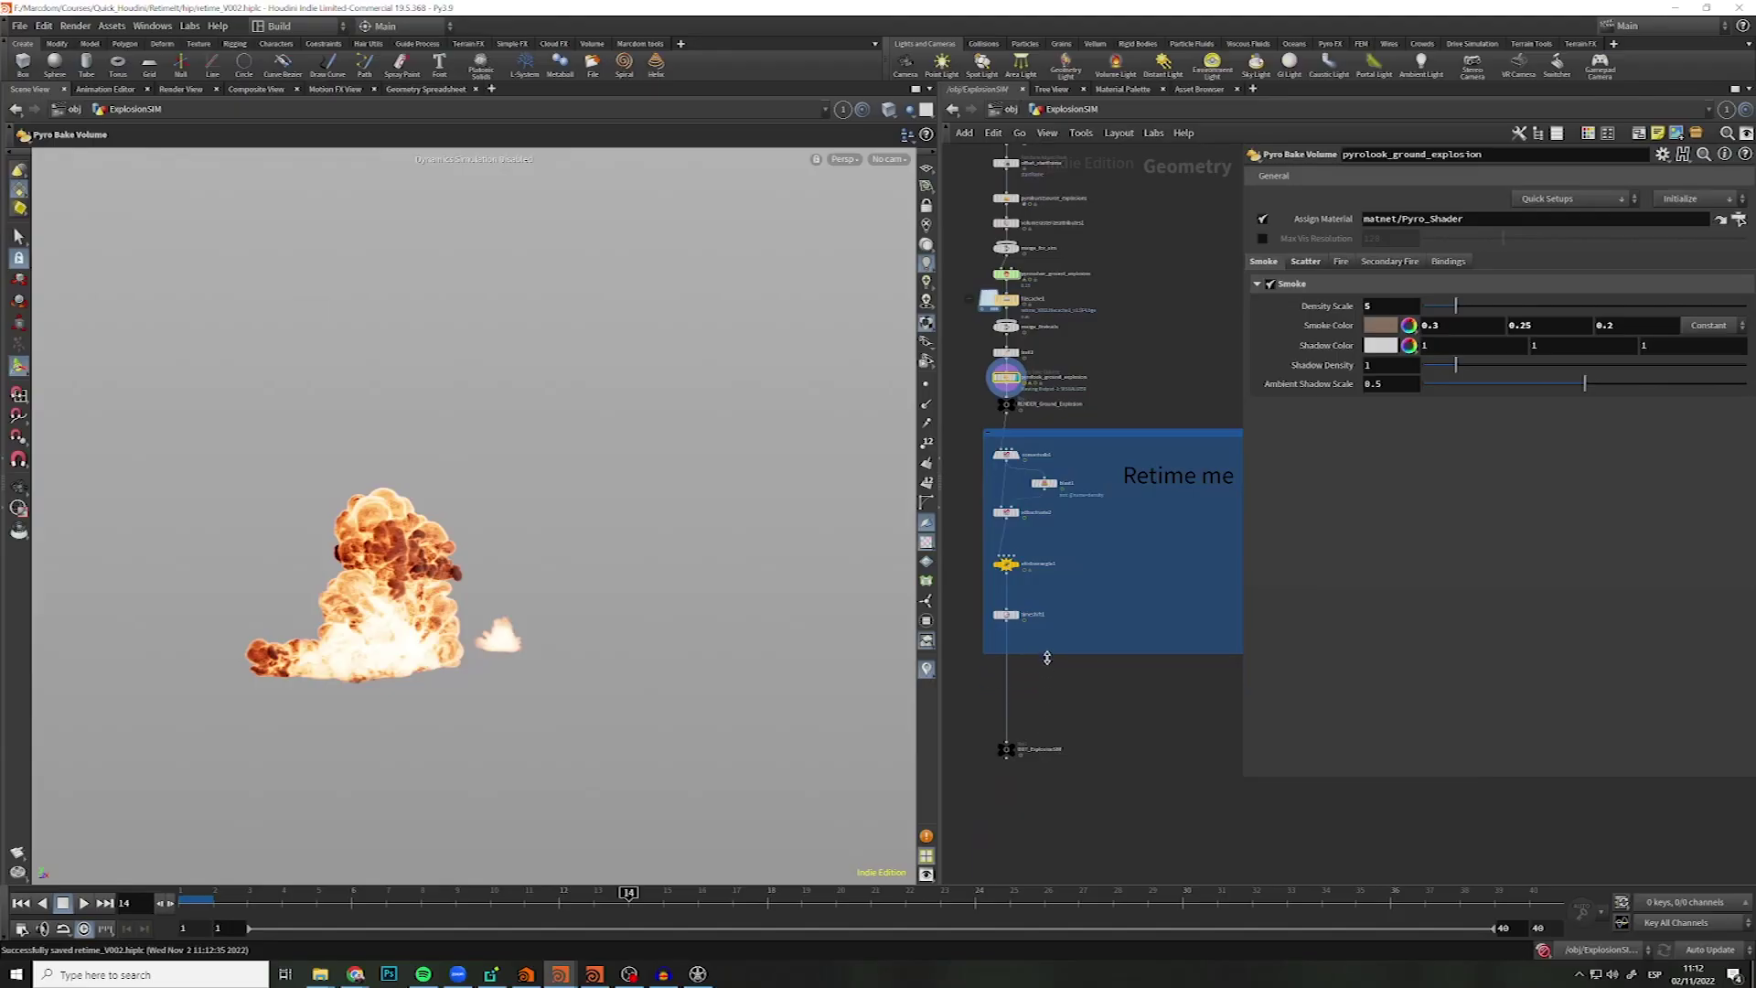
- Keep convertvdb1's Convert To on VDB and draw the explosion with a wireframe bounding box
scroll(1006, 458, up, 3)
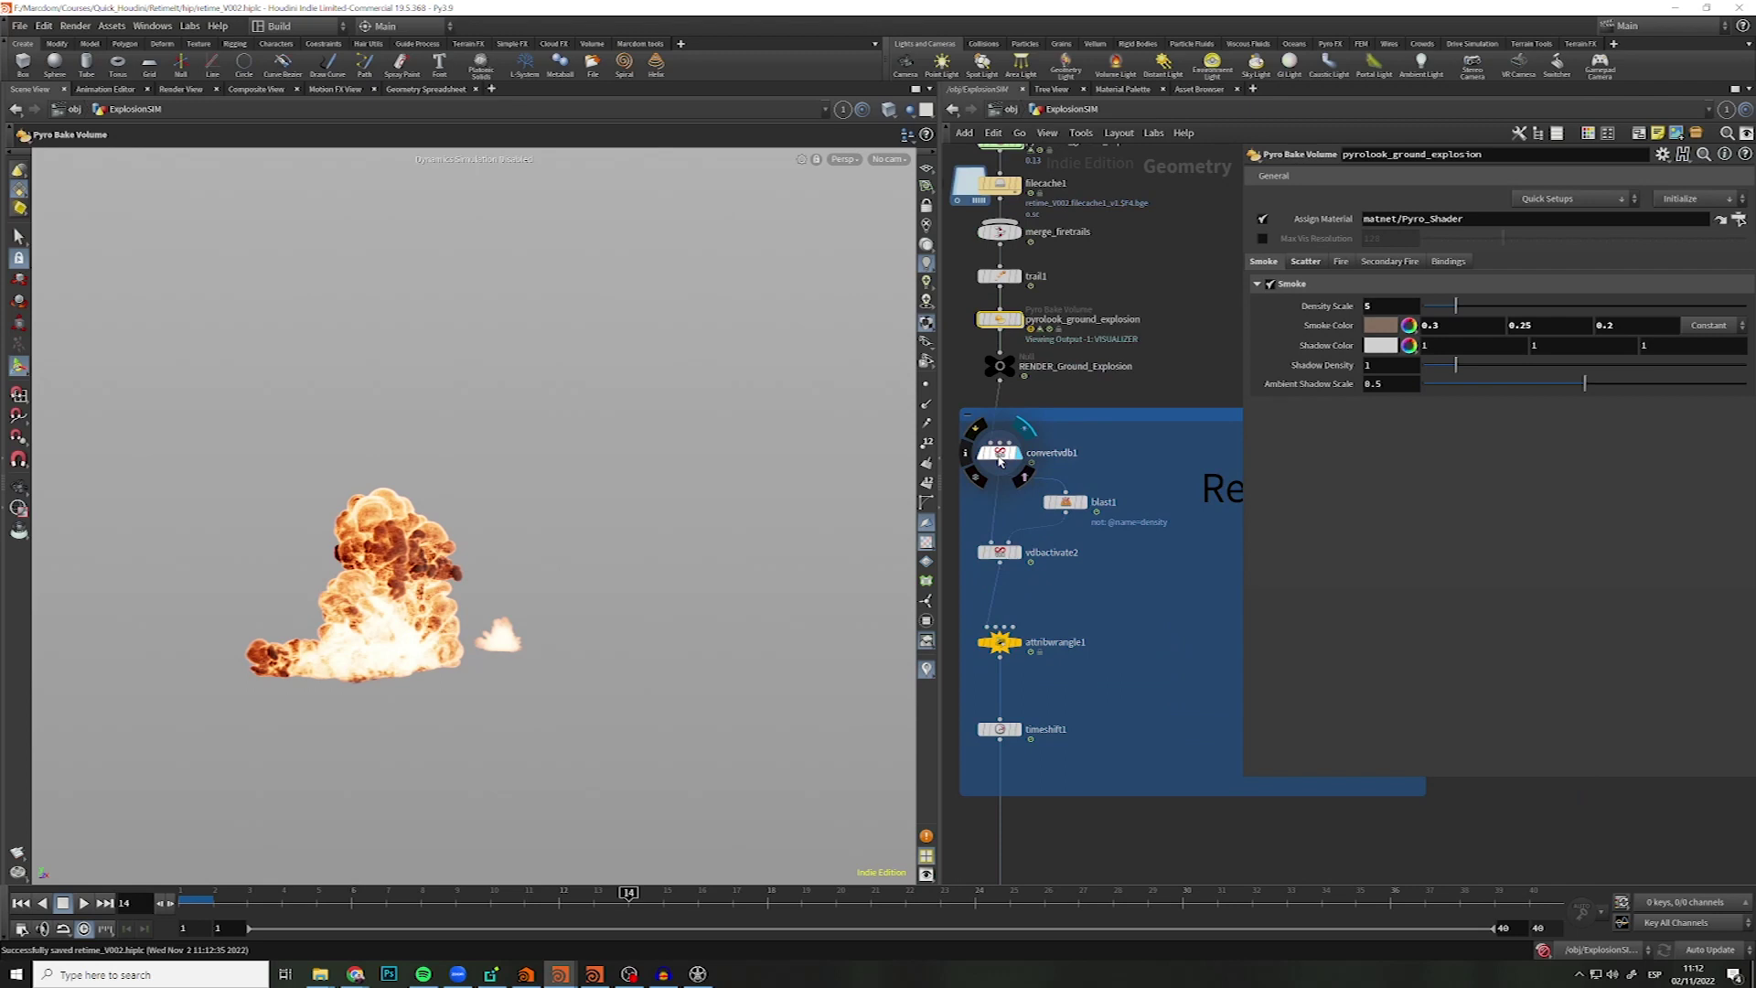
click(999, 460)
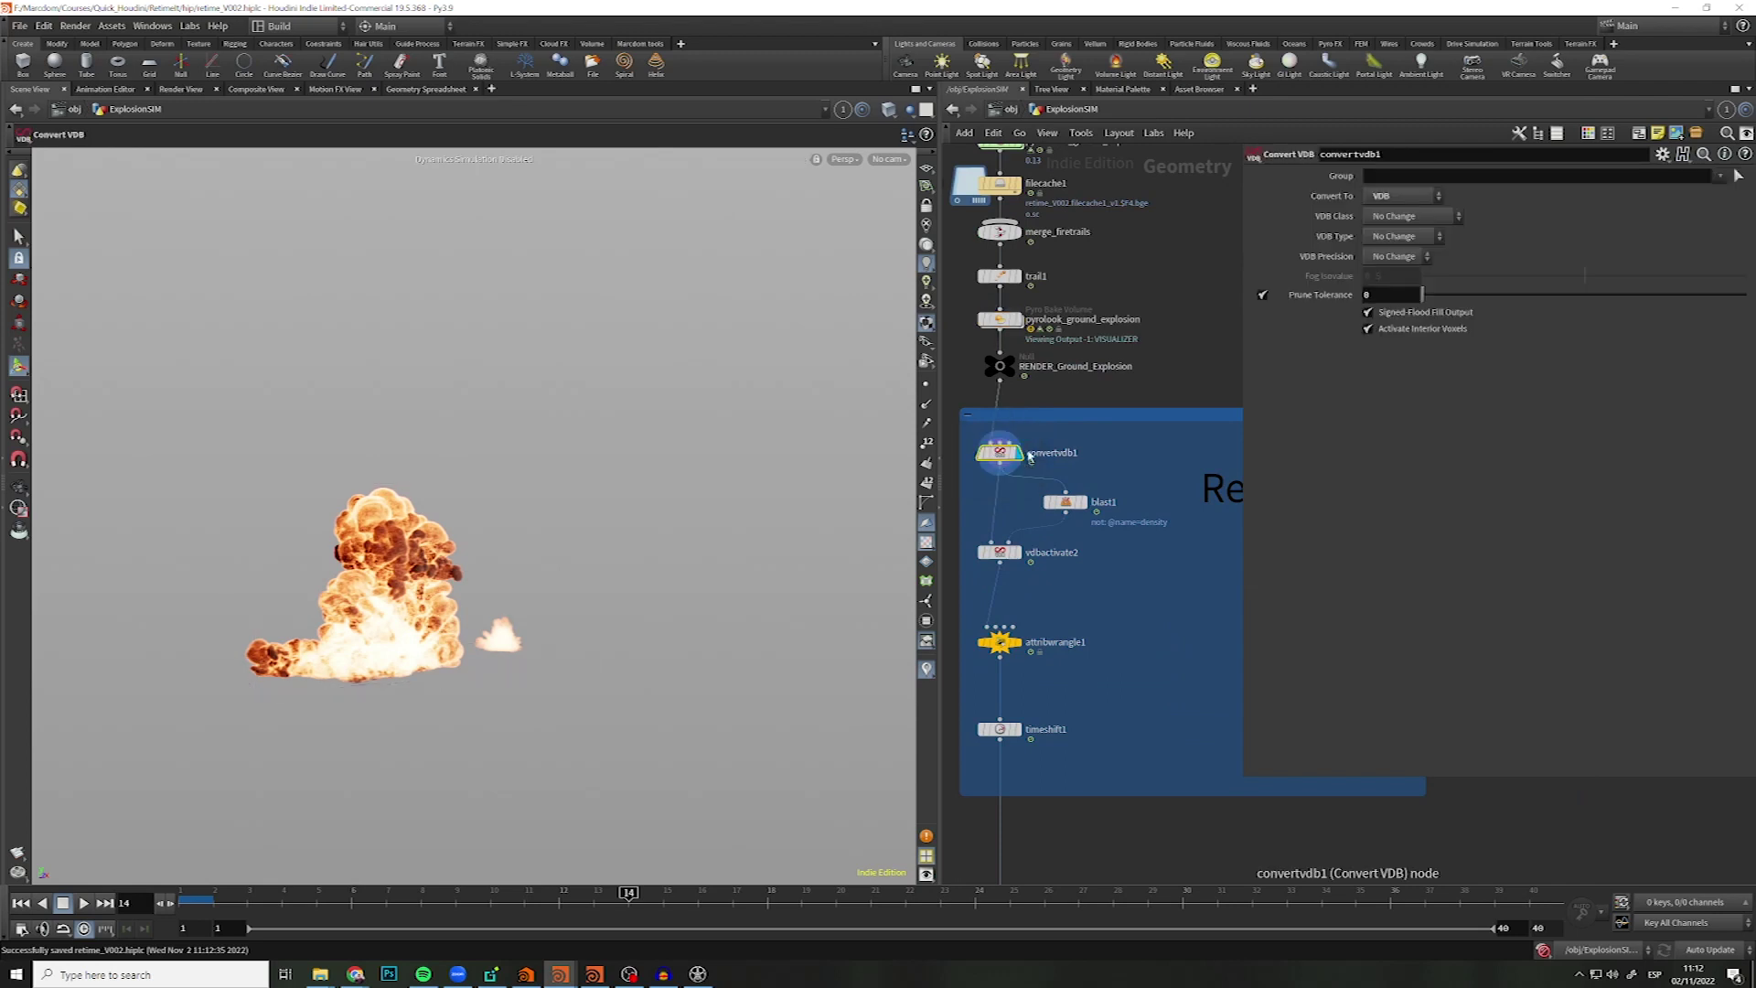
click(1397, 197)
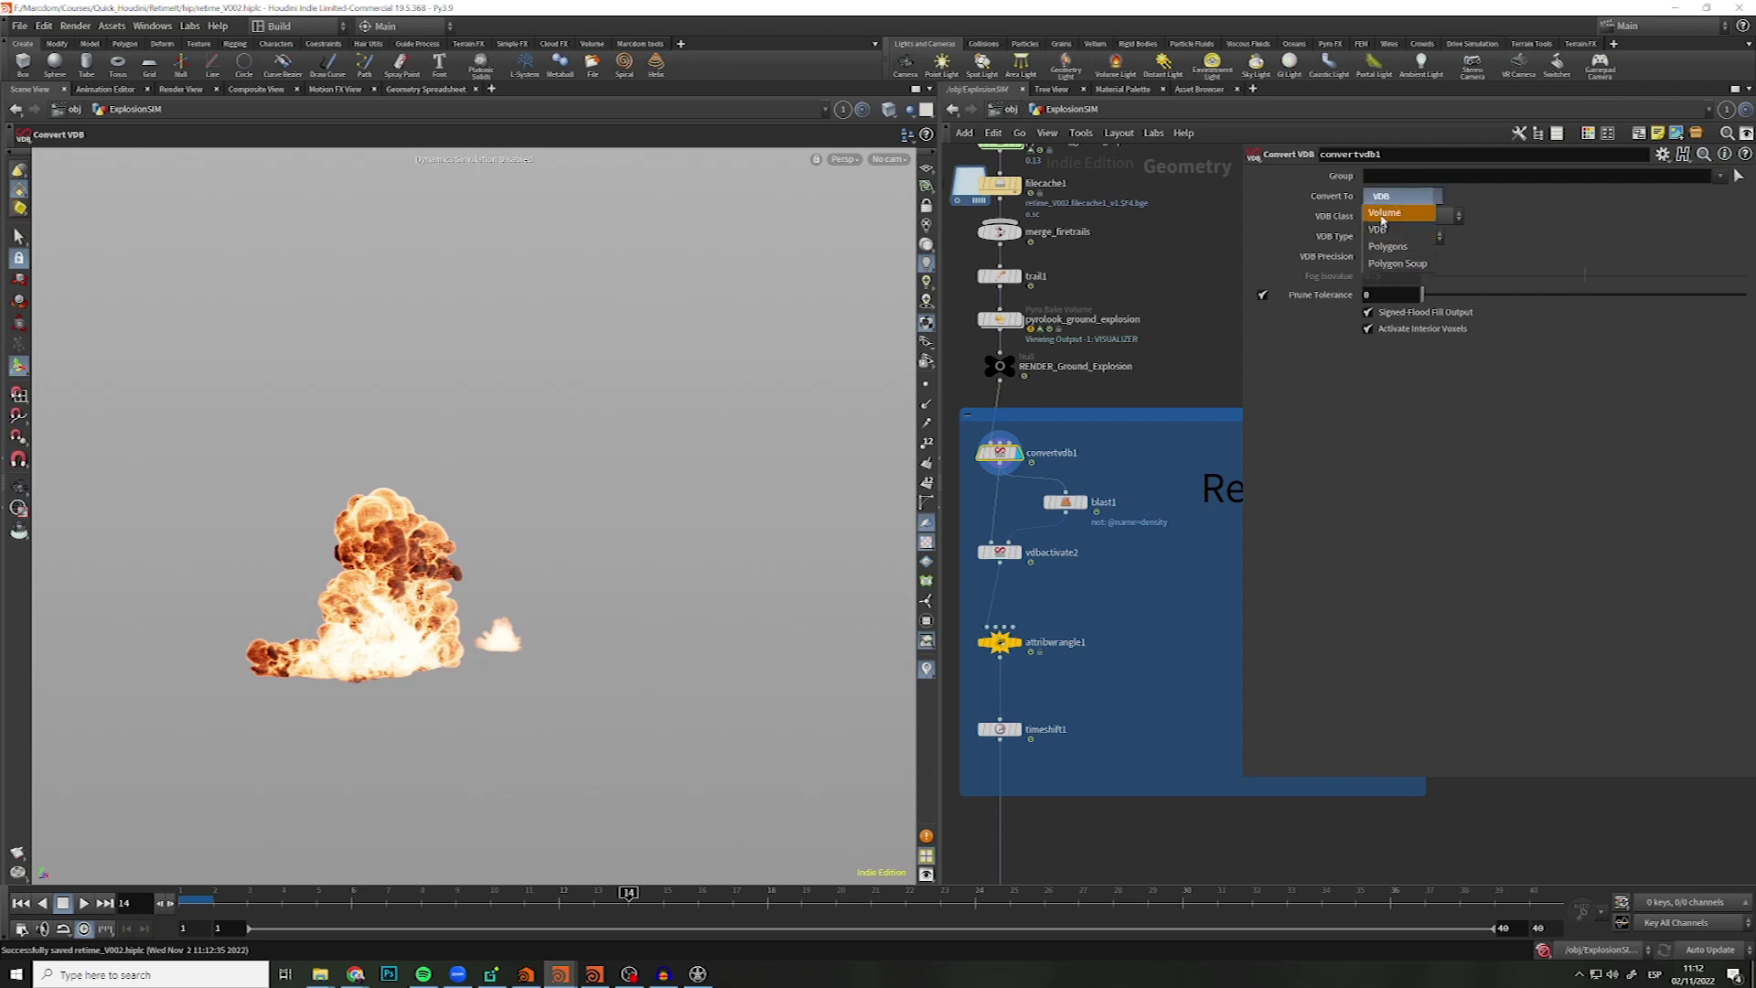
click(1392, 234)
mouse_move(999, 551)
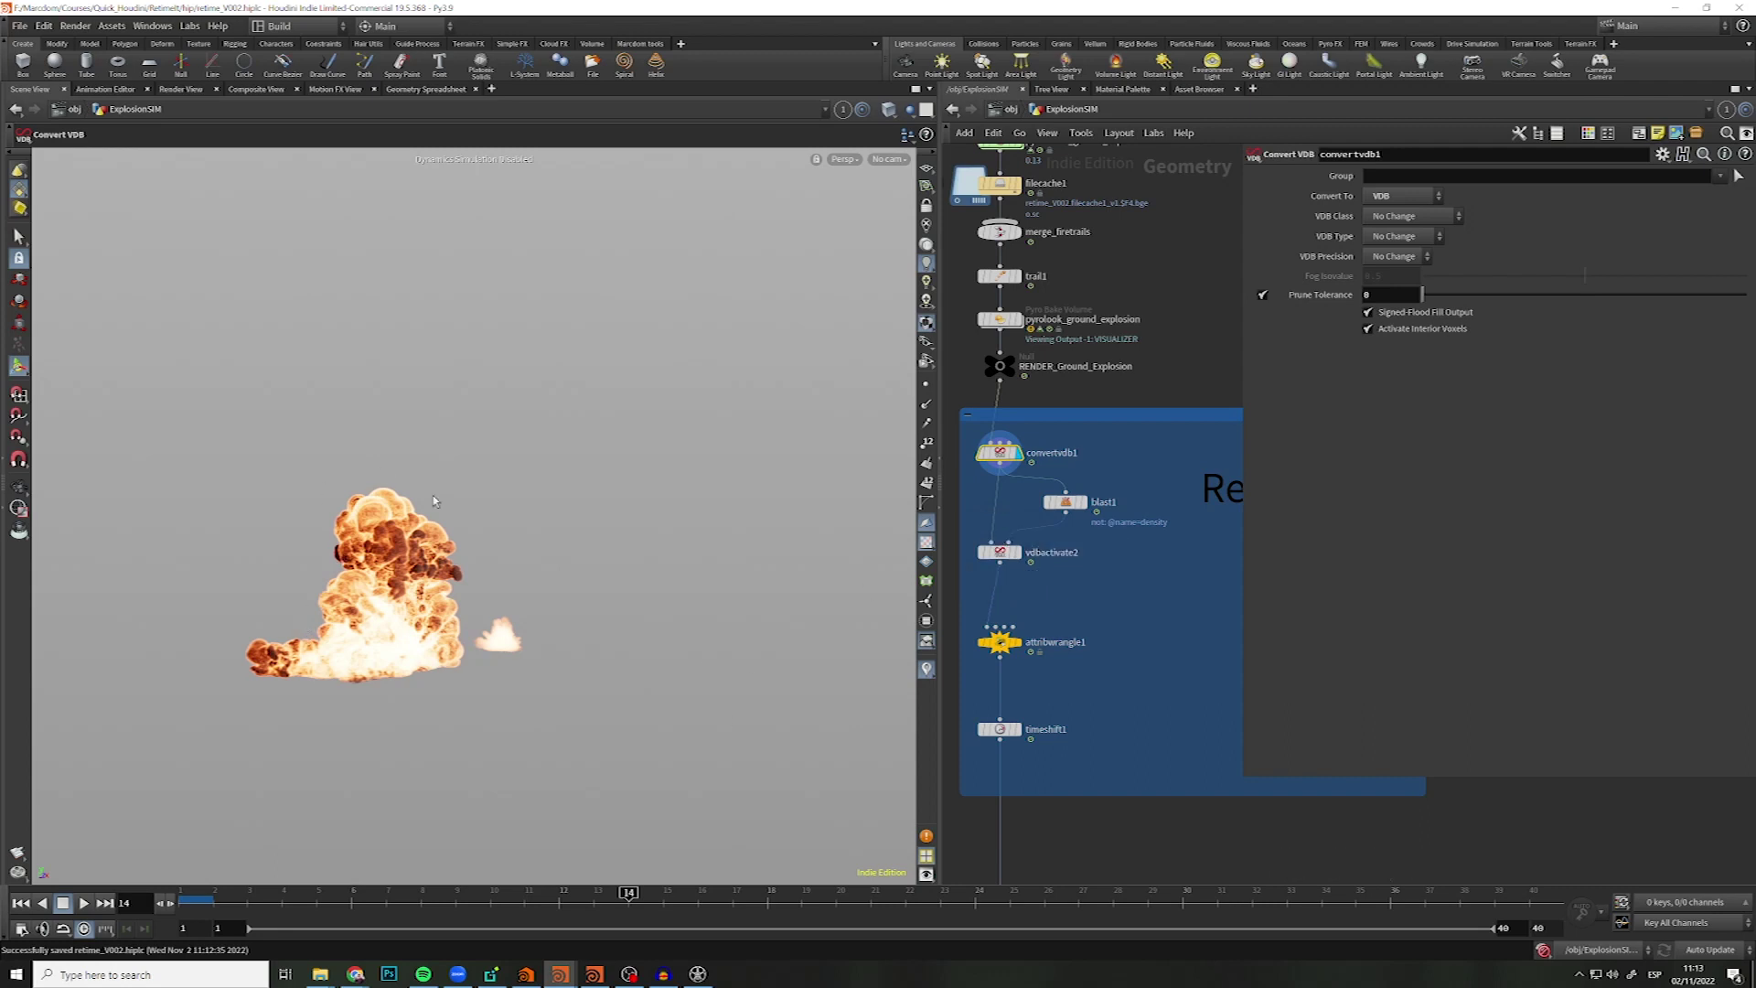
click(888, 109)
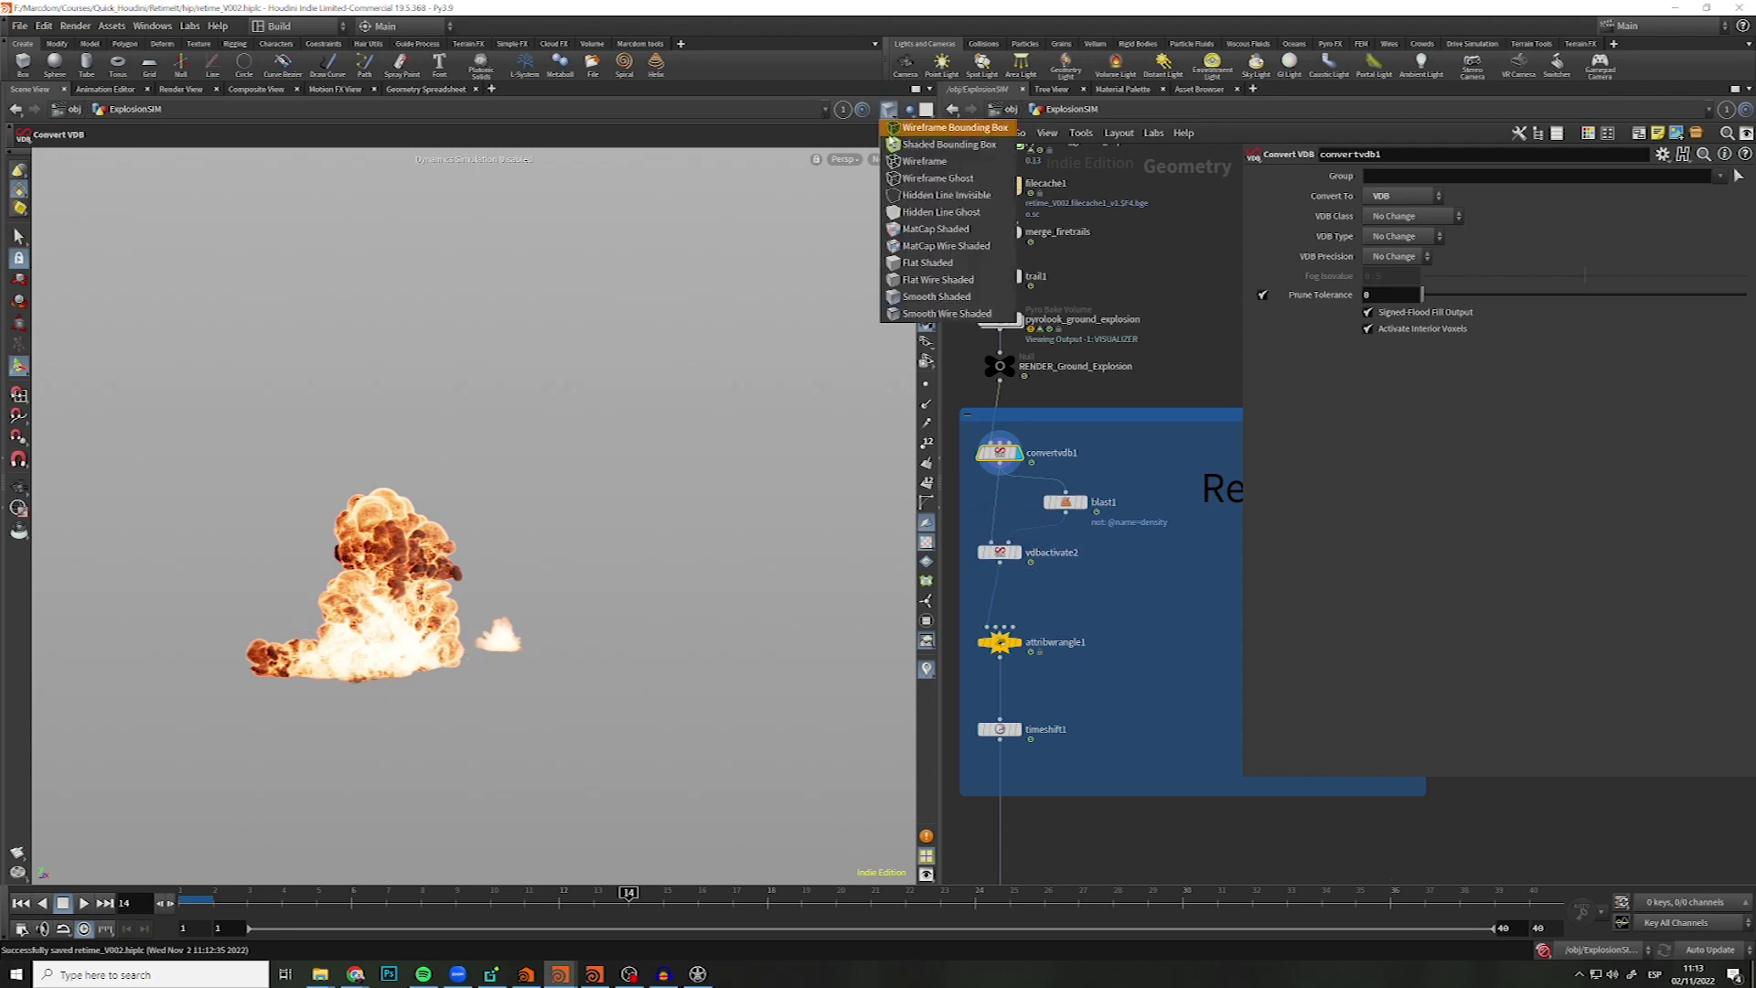
click(921, 320)
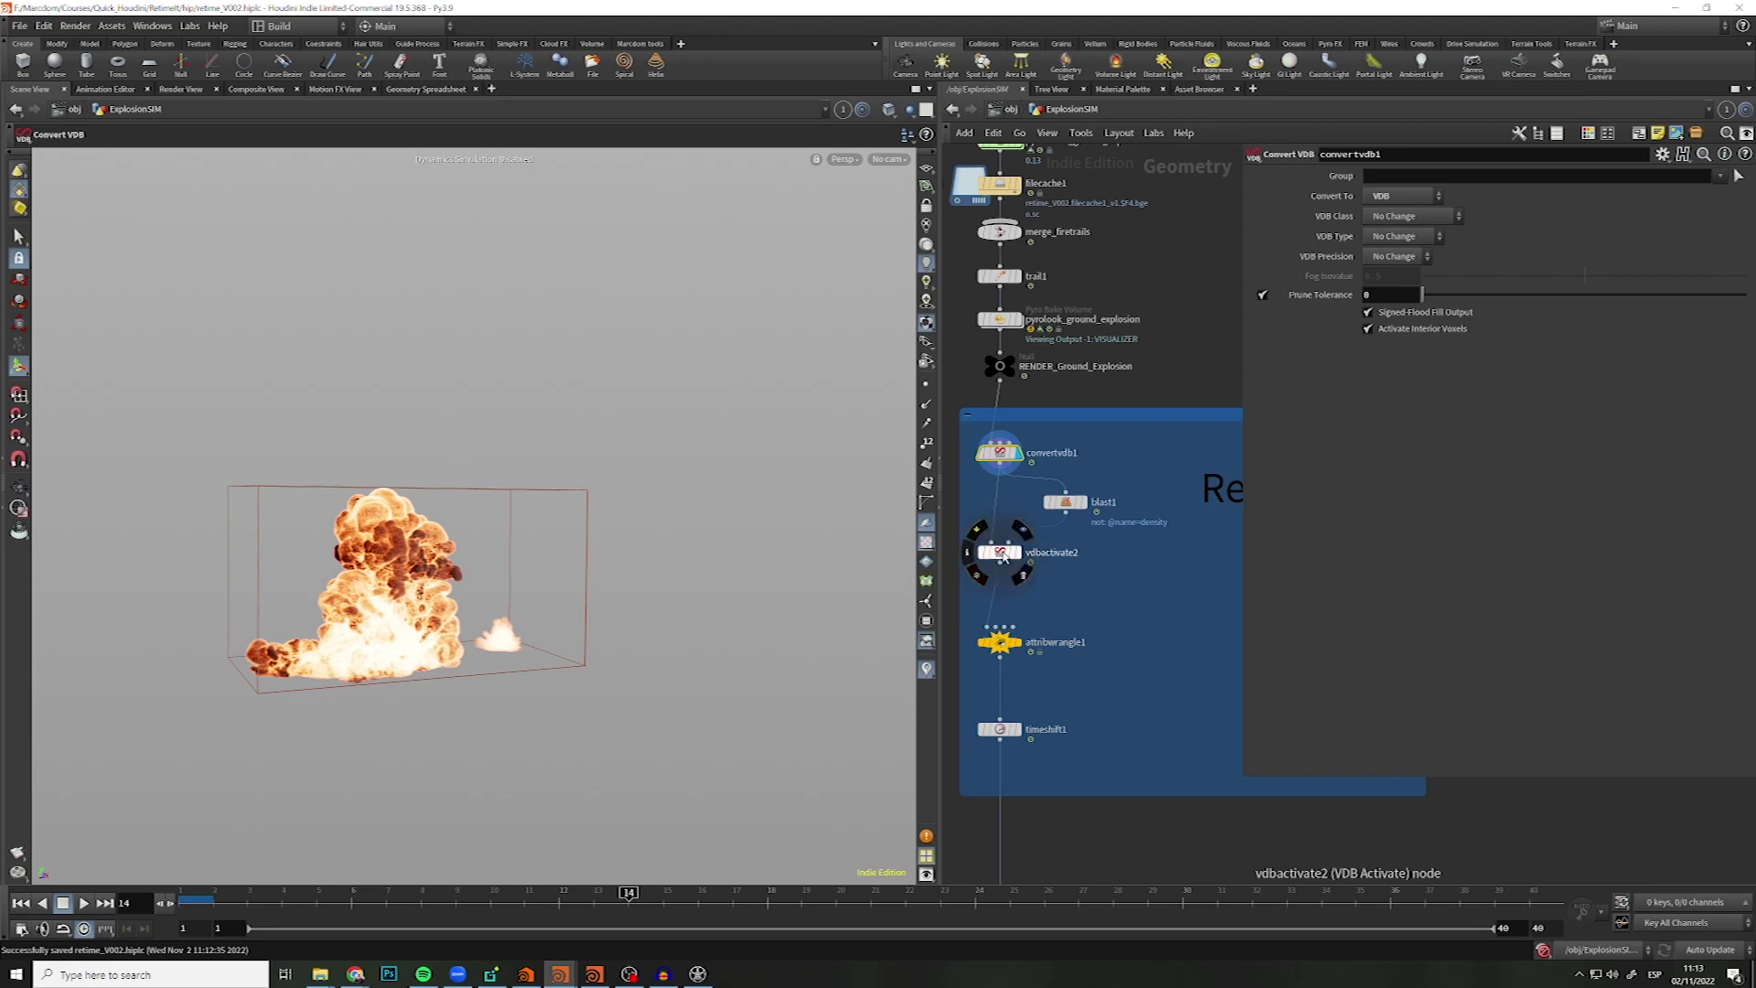
- Display blast1's density output, review blast1 and vdbactivate2, then view attribwrangle1's time-warp VEX
click(1089, 477)
click(1068, 503)
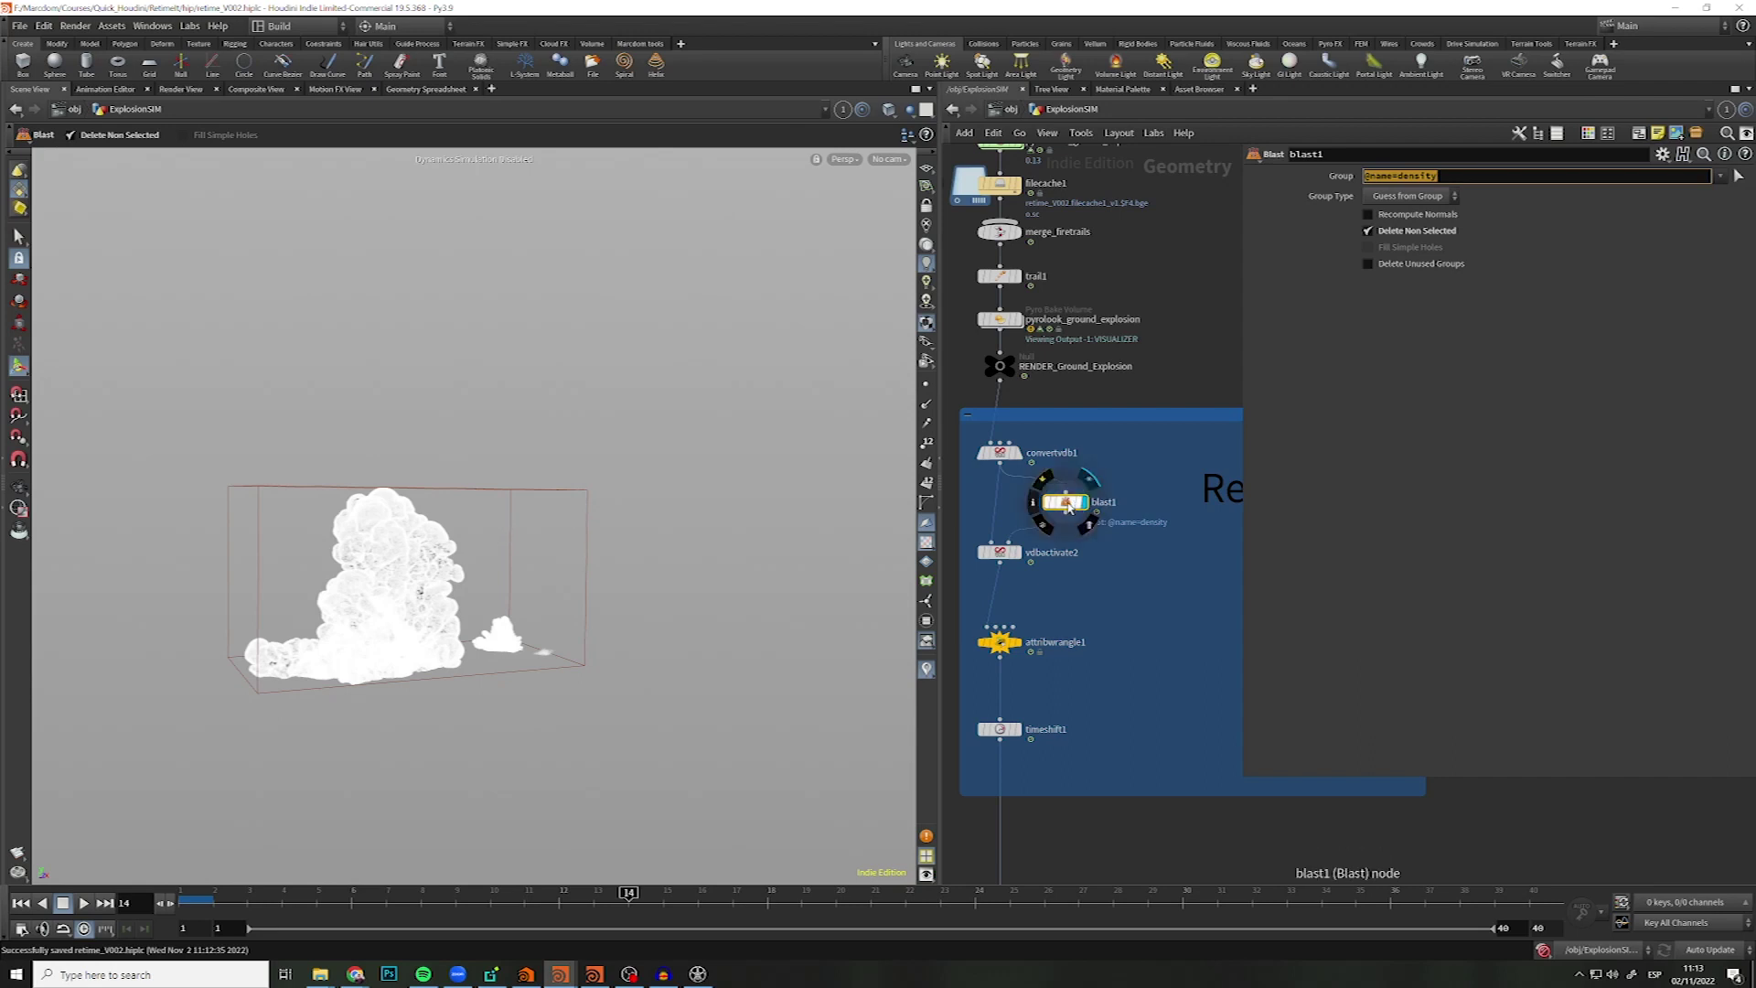
click(1005, 555)
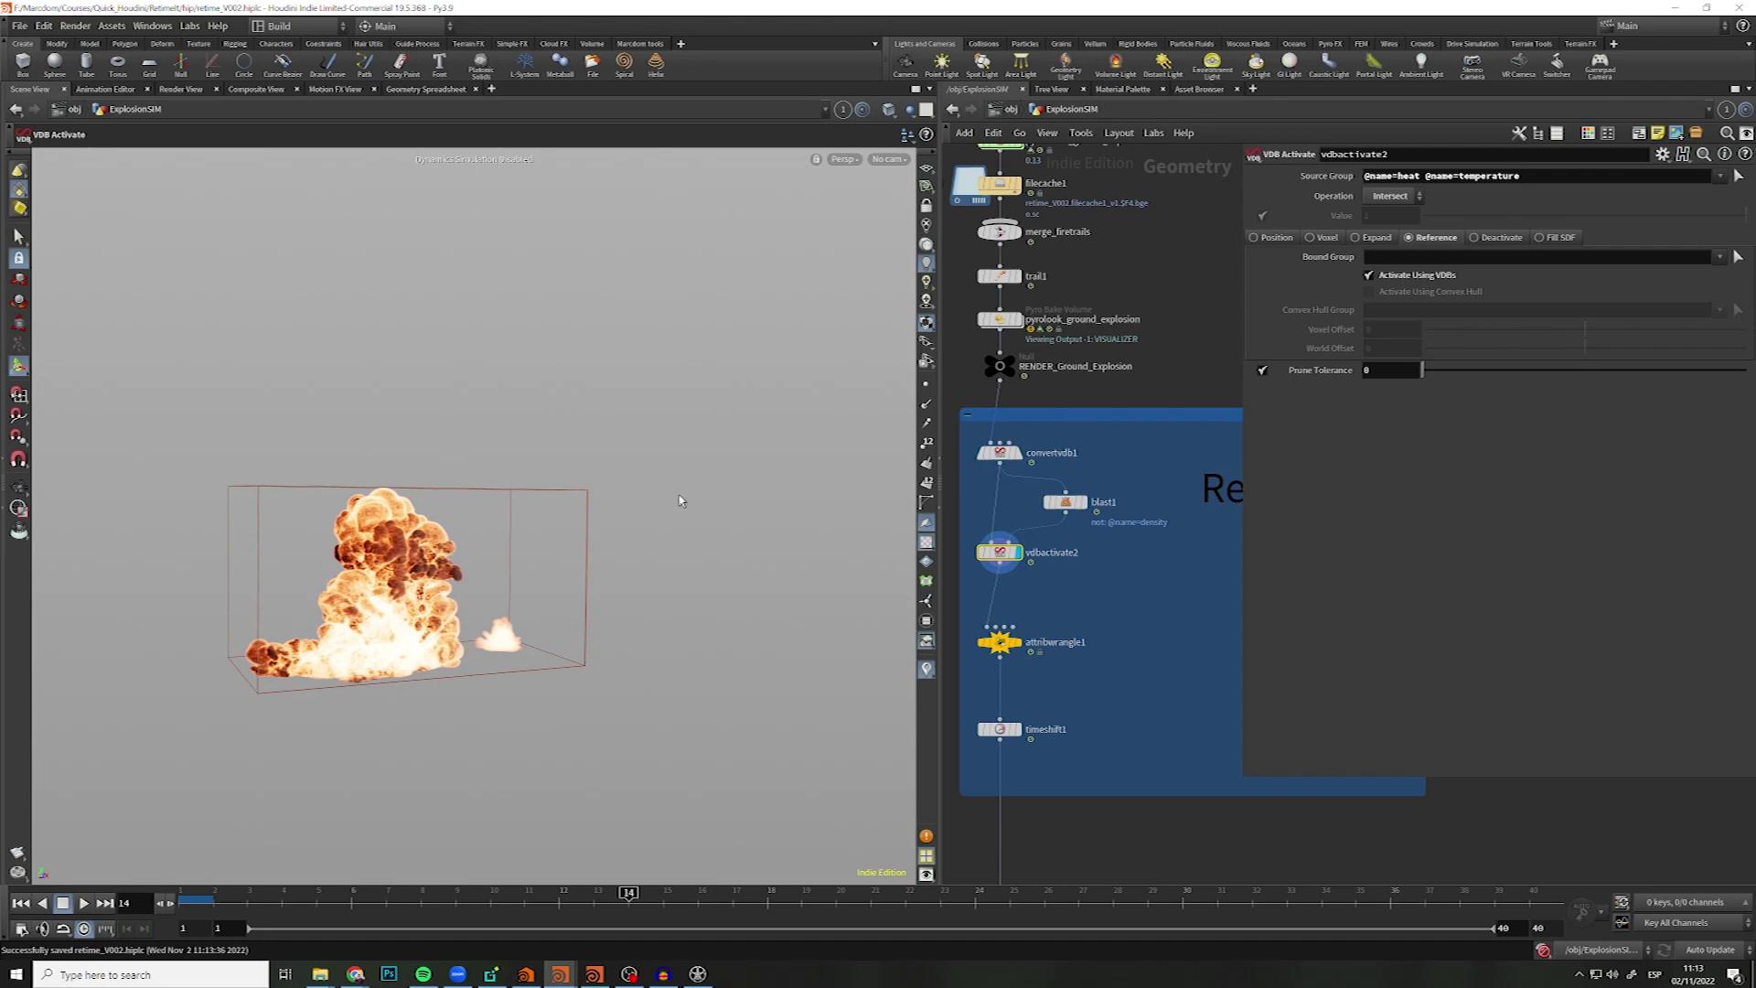
mouse_move(998, 642)
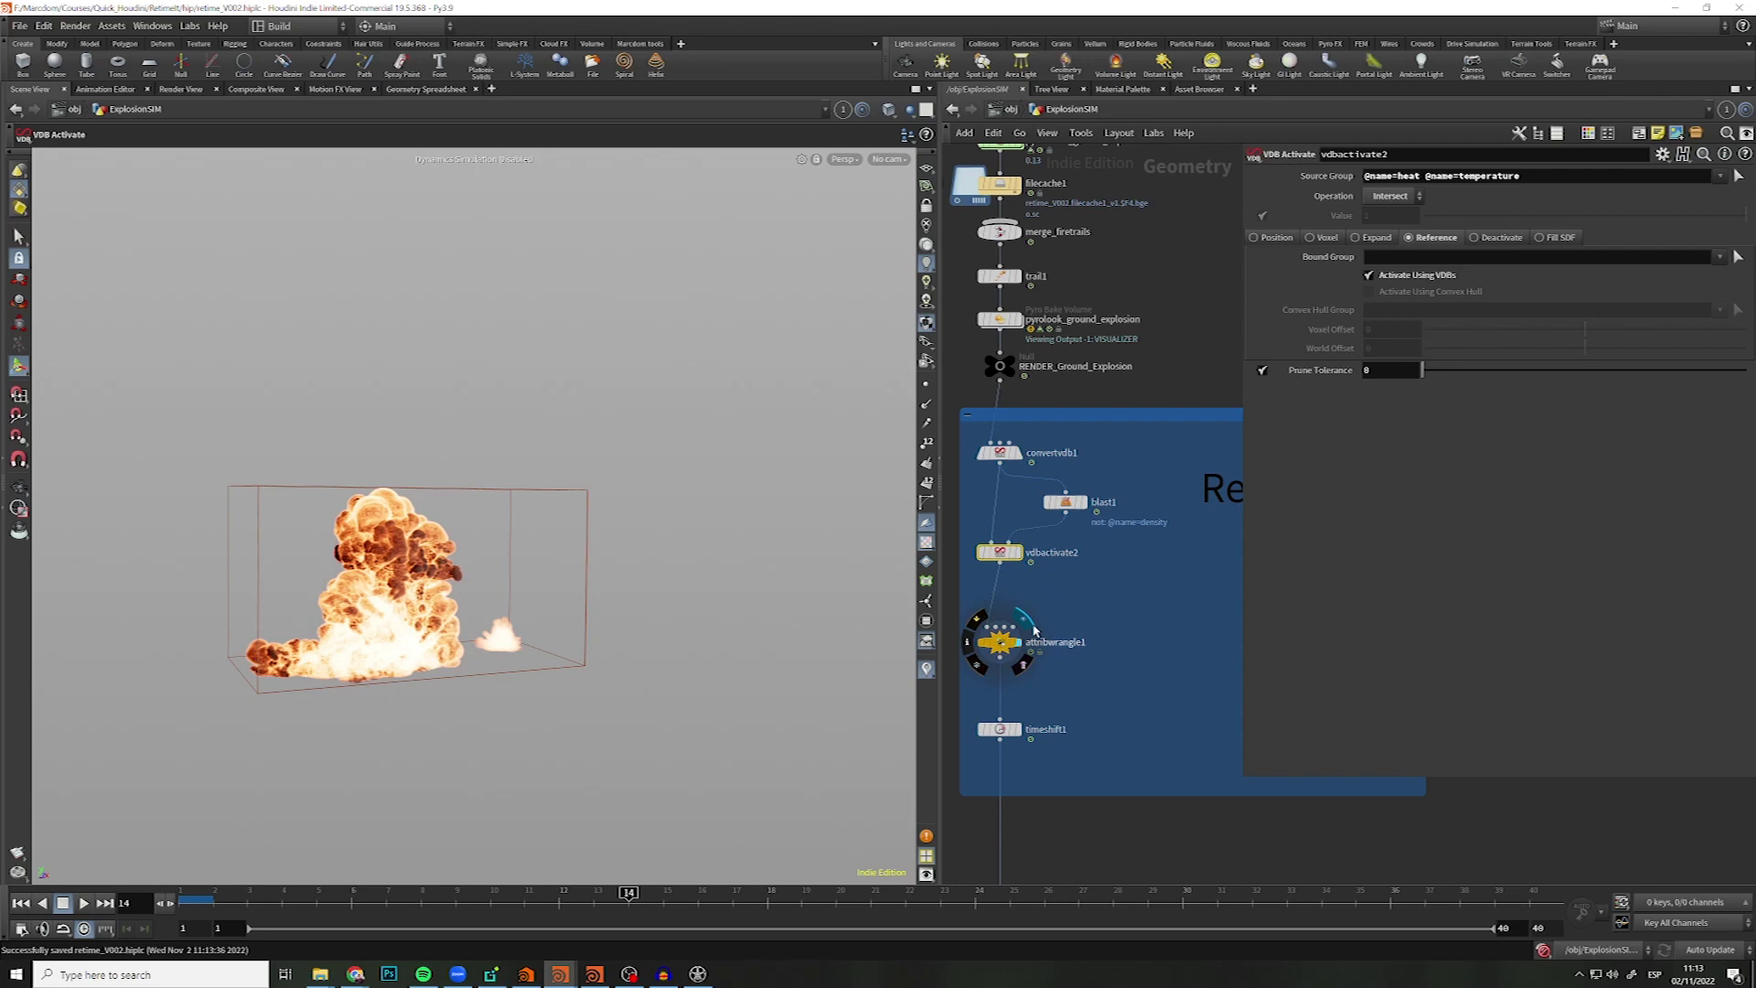
click(1036, 630)
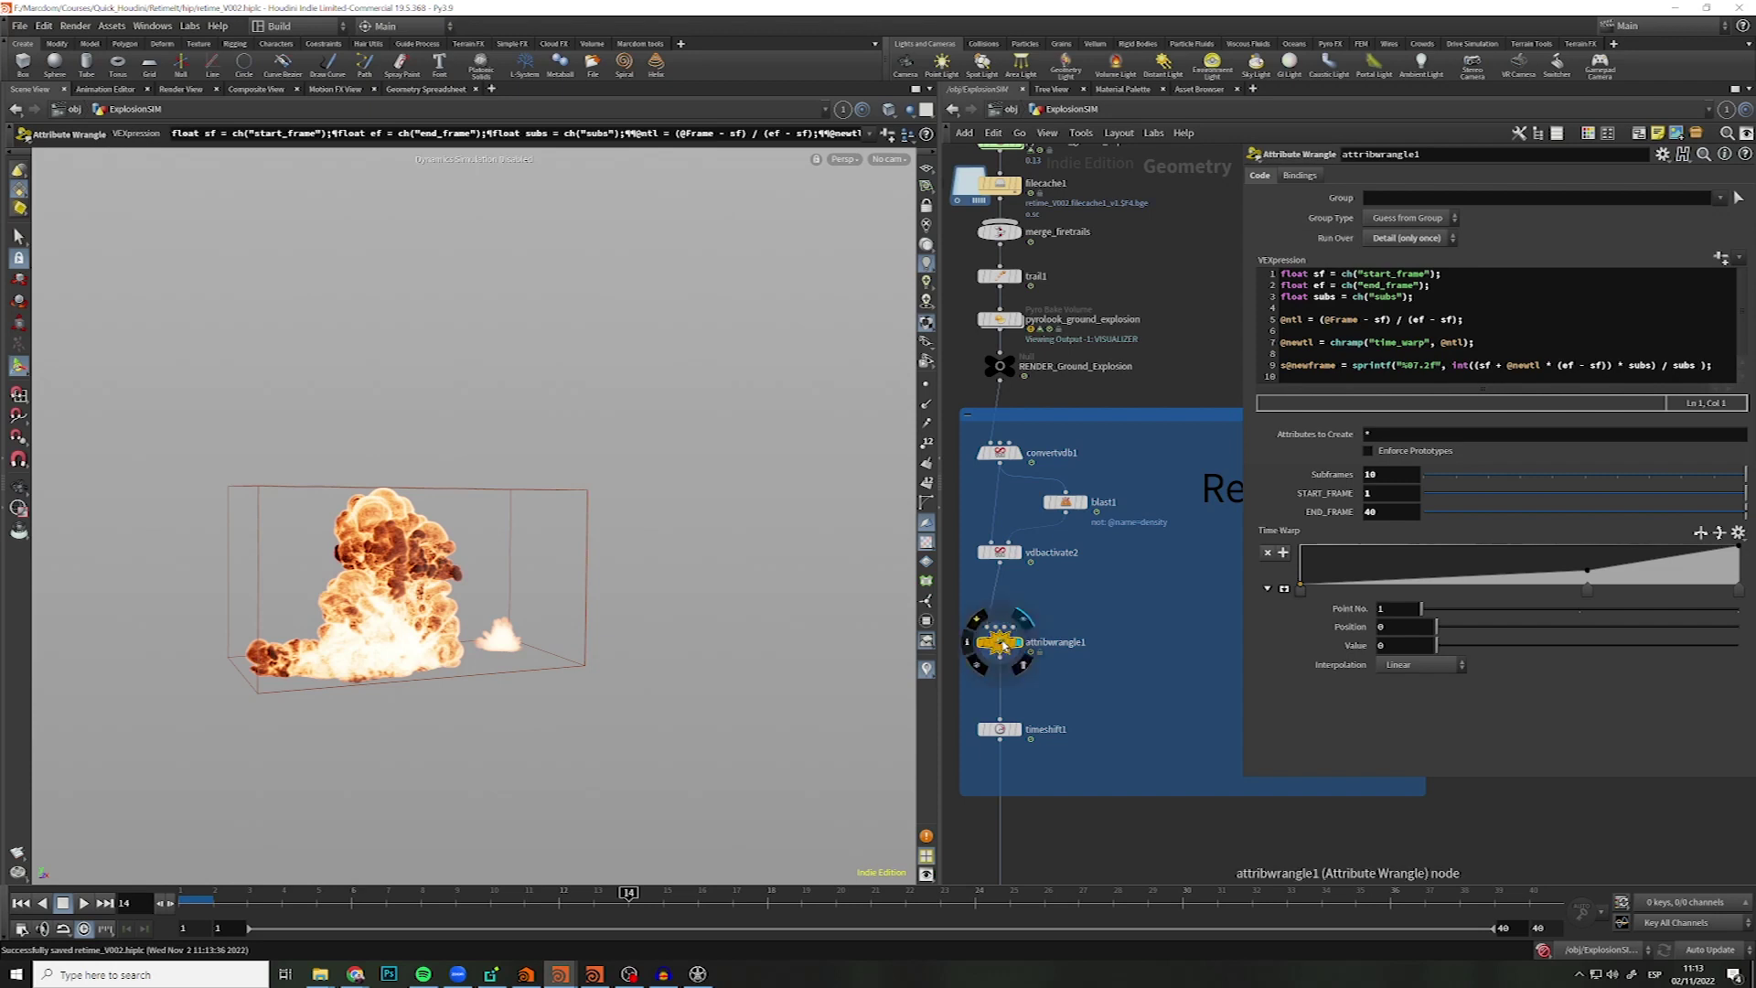
click(1389, 242)
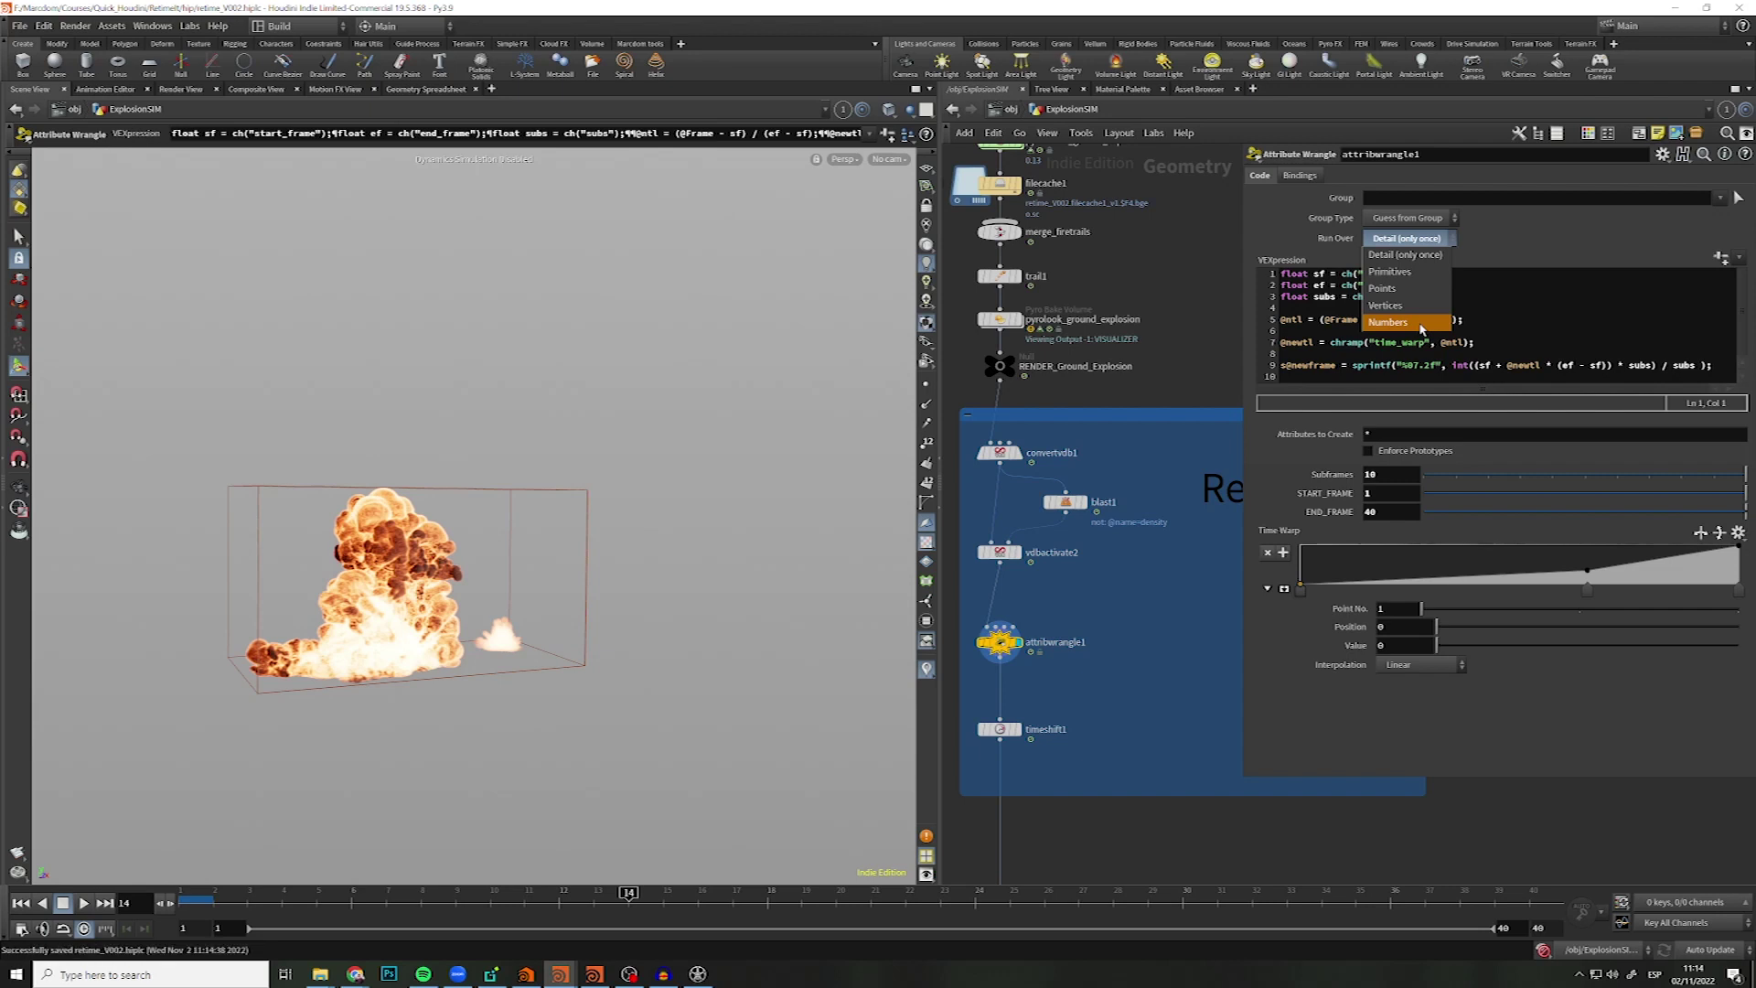
click(1445, 275)
drag(1445, 274, 1277, 272)
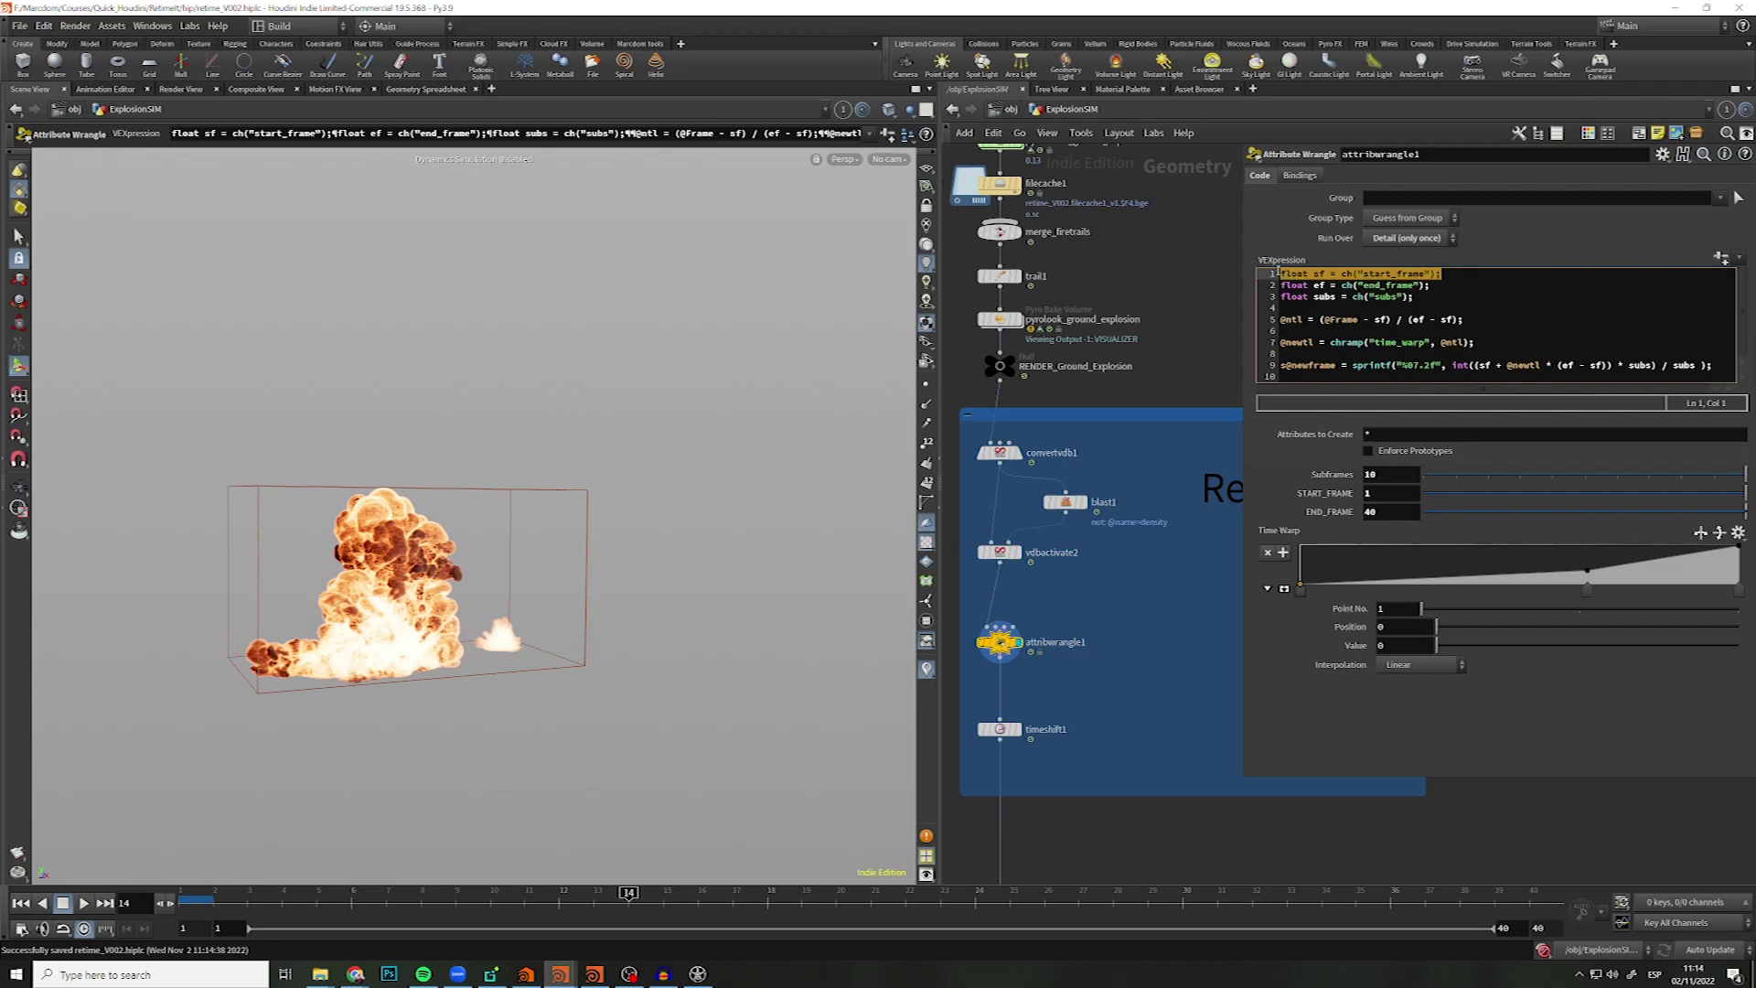
drag(1432, 285, 1273, 286)
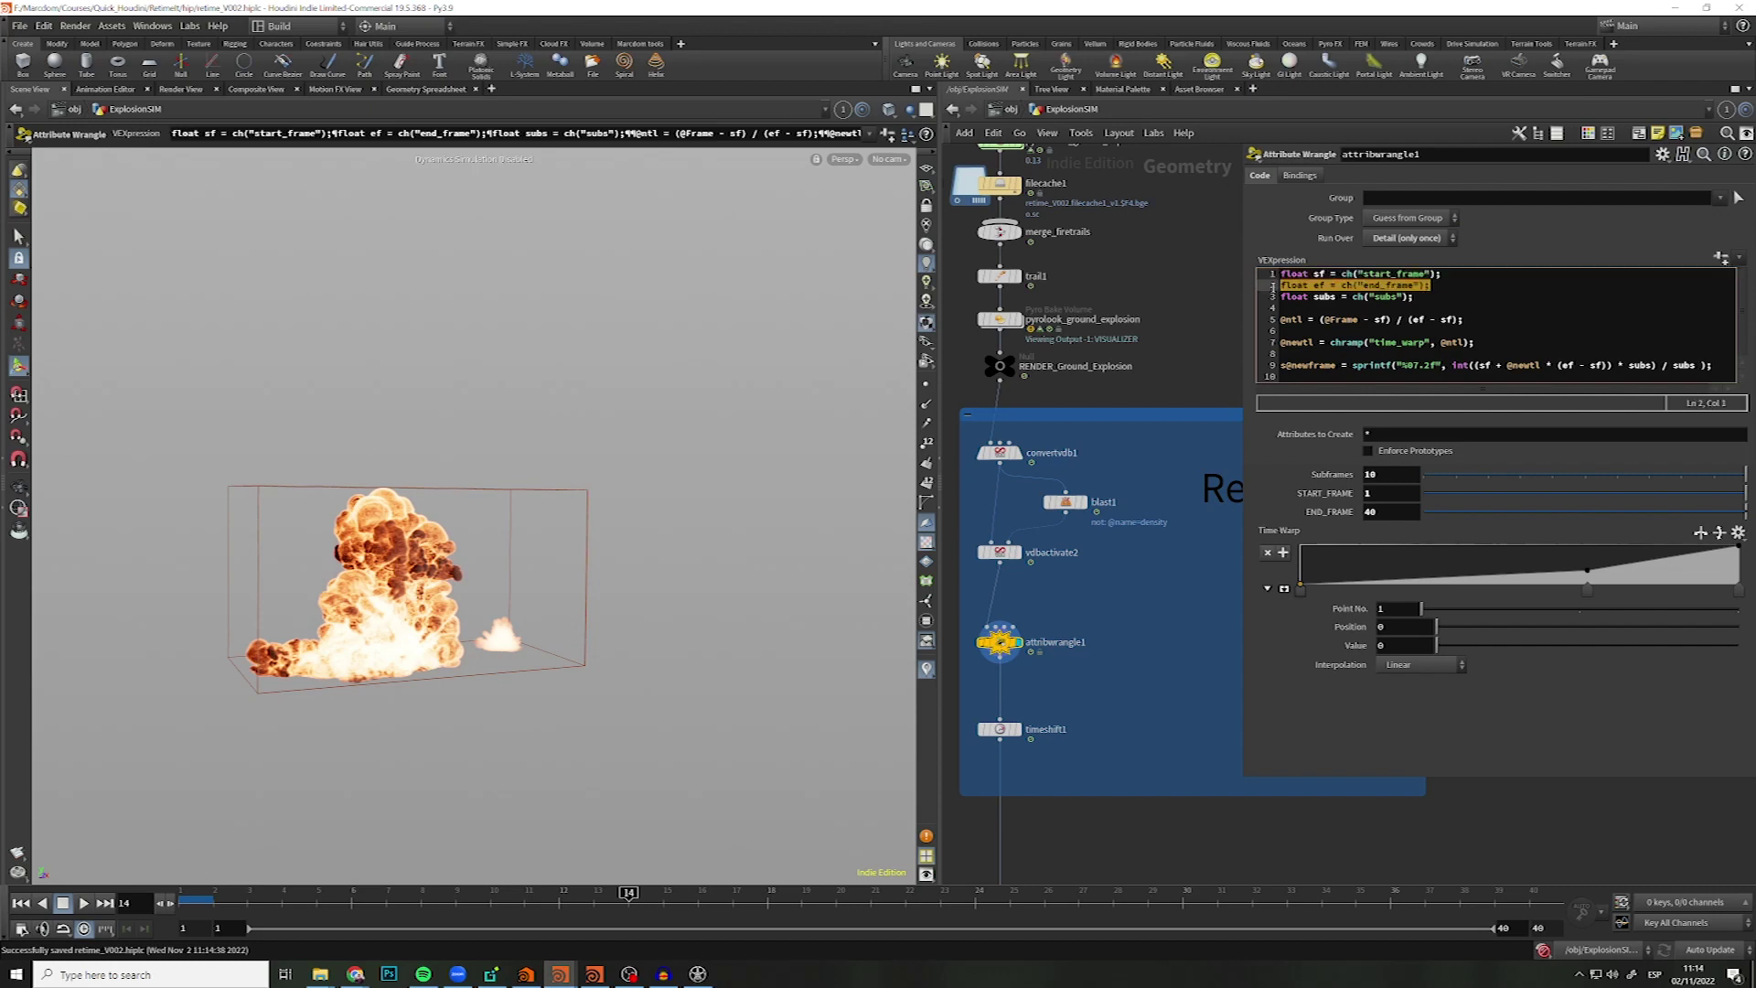
drag(1427, 298, 1273, 298)
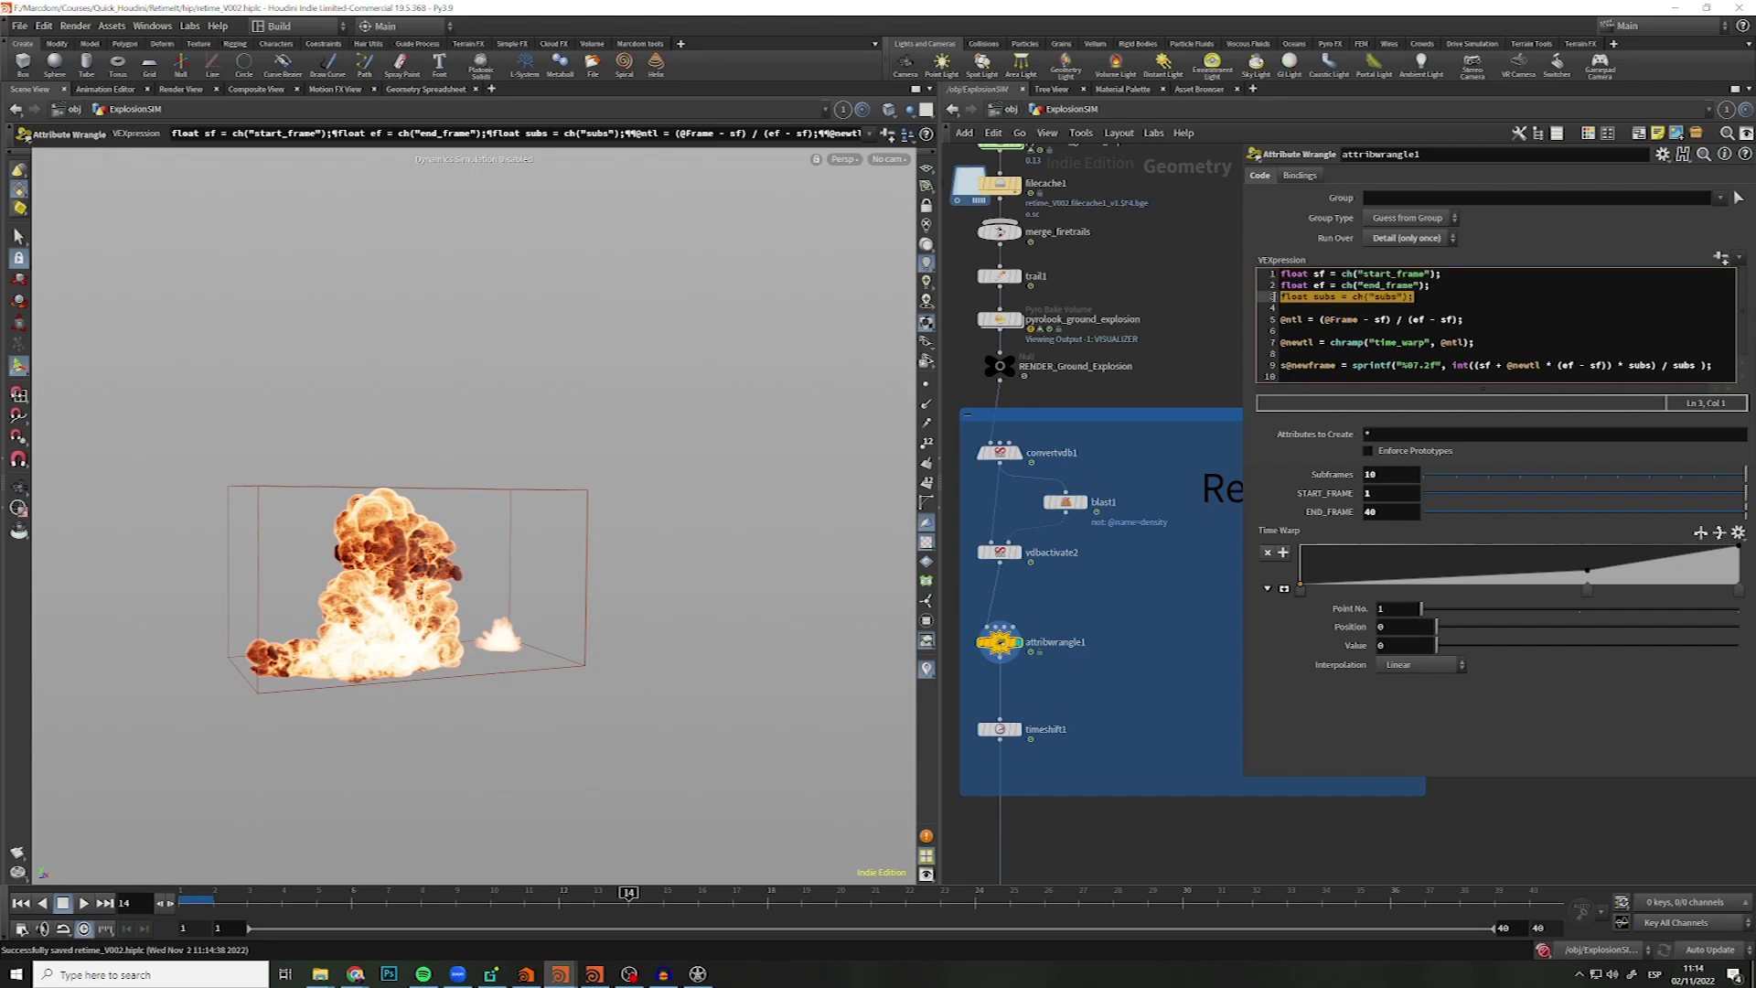
drag(1441, 274, 1278, 273)
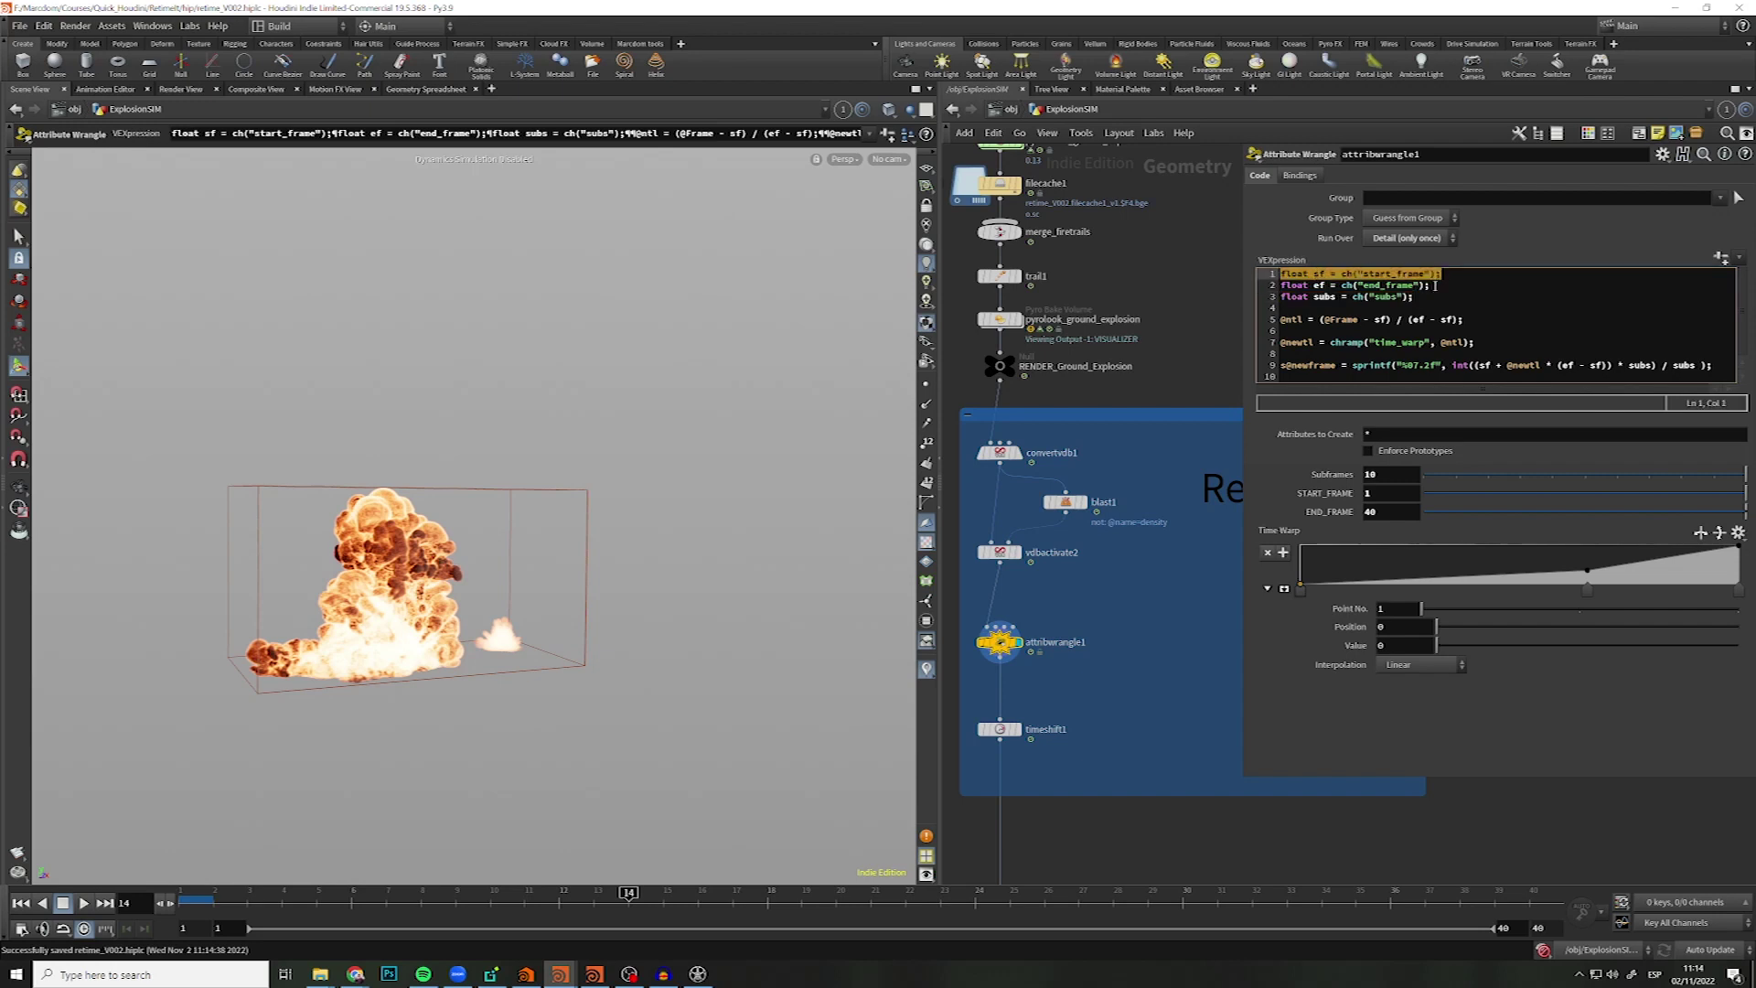
drag(1435, 285, 1268, 286)
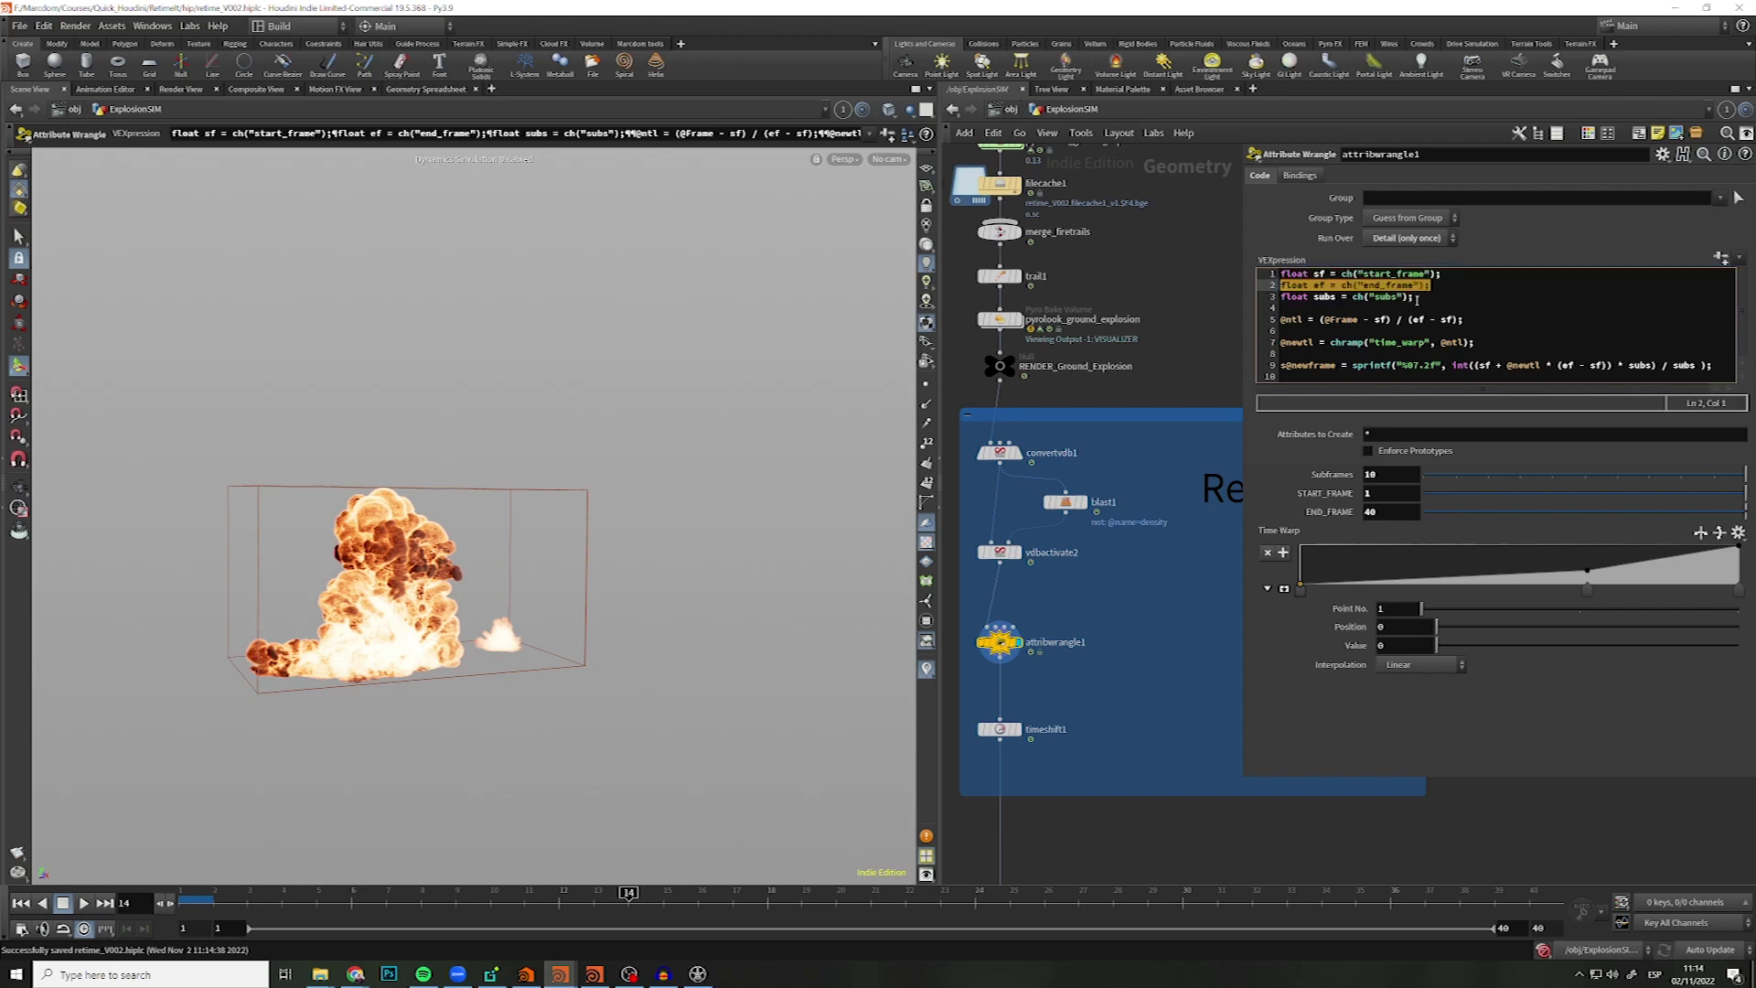
drag(1417, 298, 1273, 297)
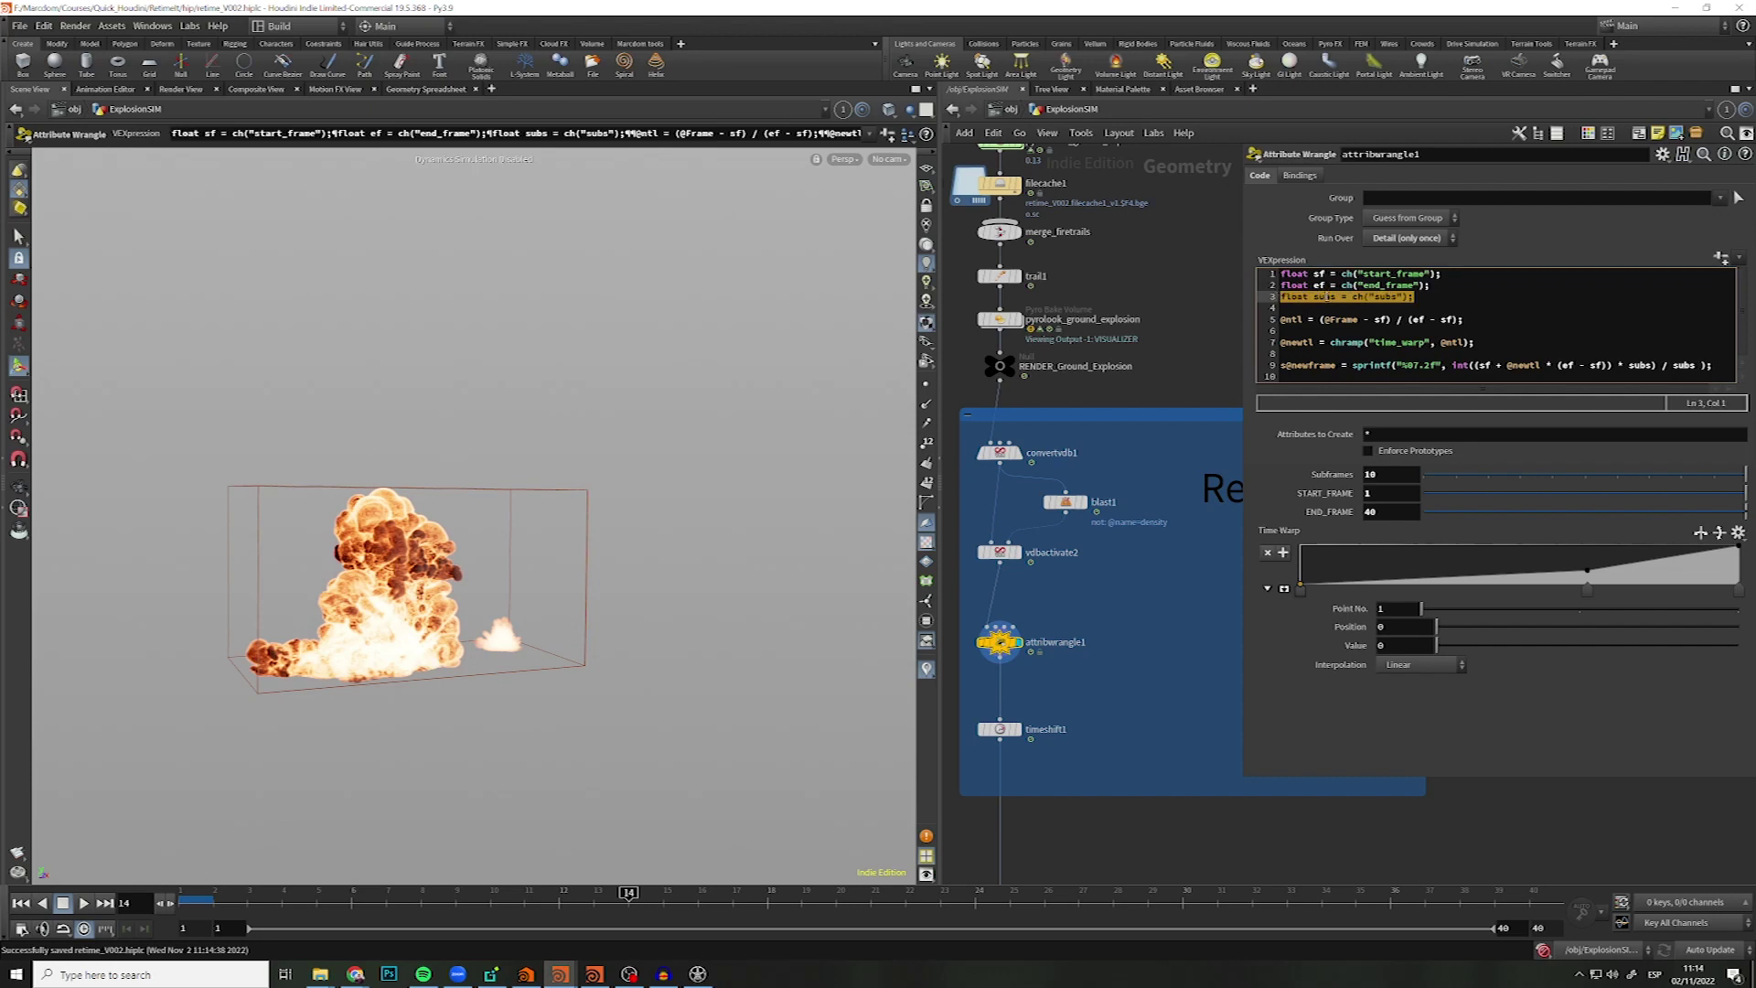
mouse_move(1303, 320)
mouse_down()
mouse_move(1273, 320)
mouse_move(1389, 320)
mouse_up()
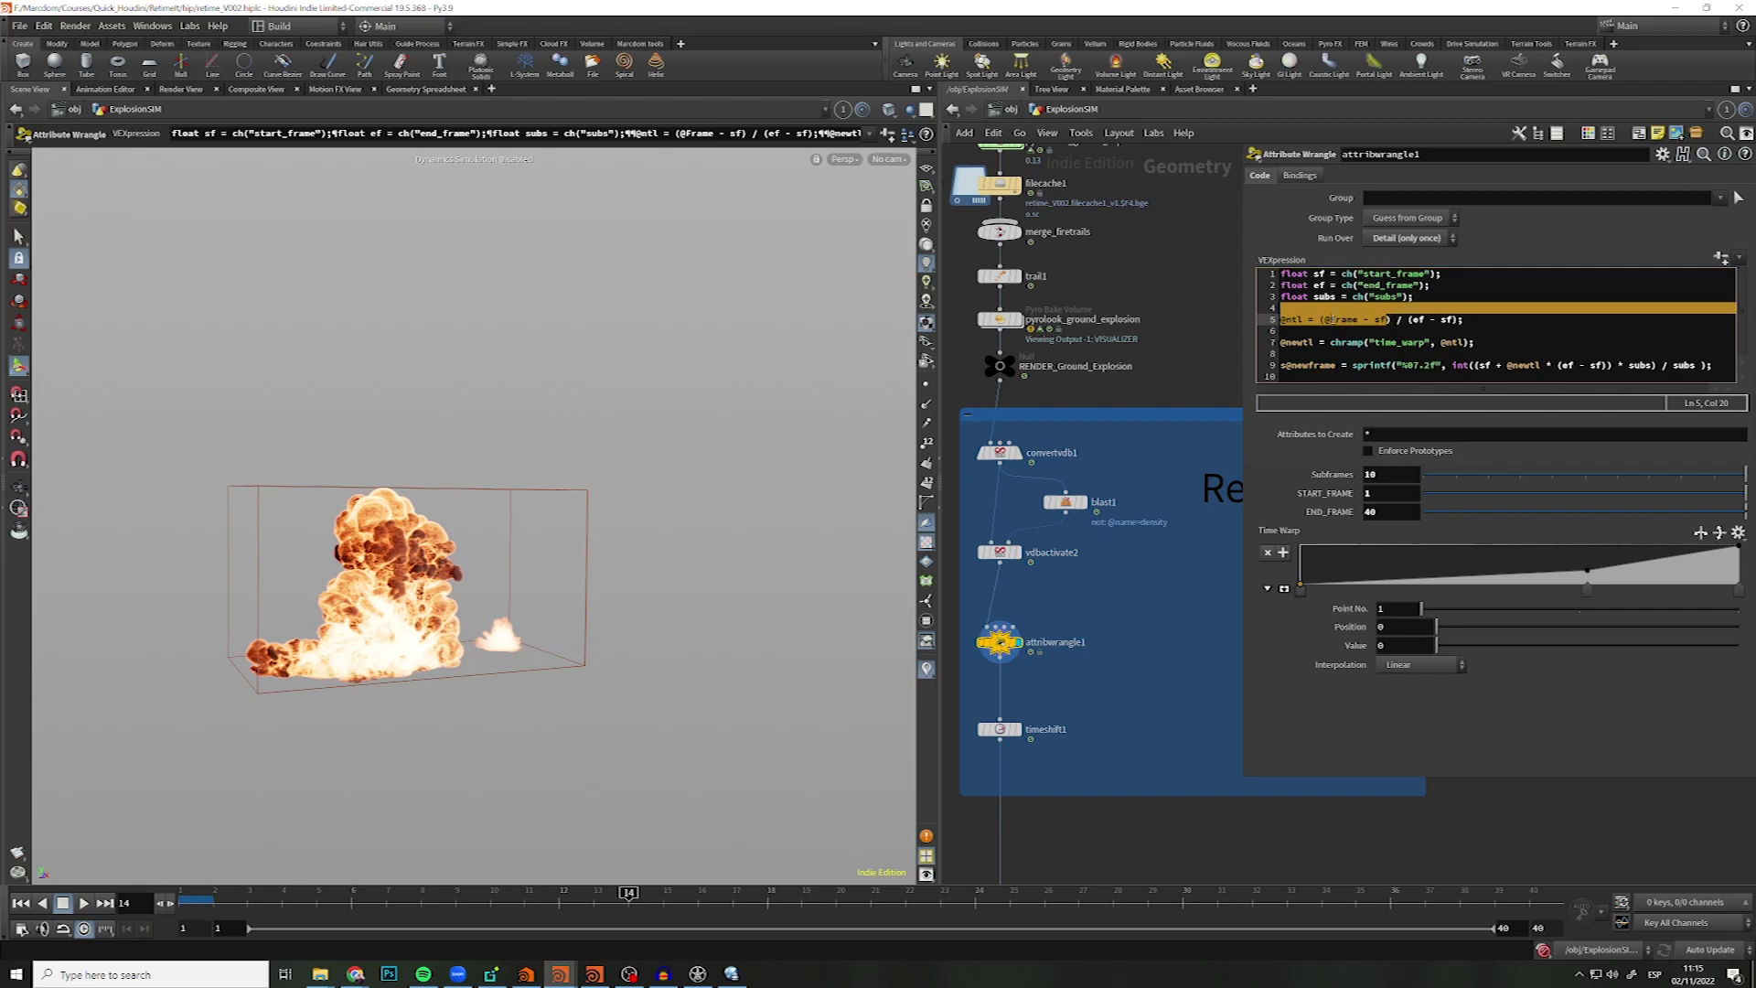
click(1381, 320)
click(1321, 273)
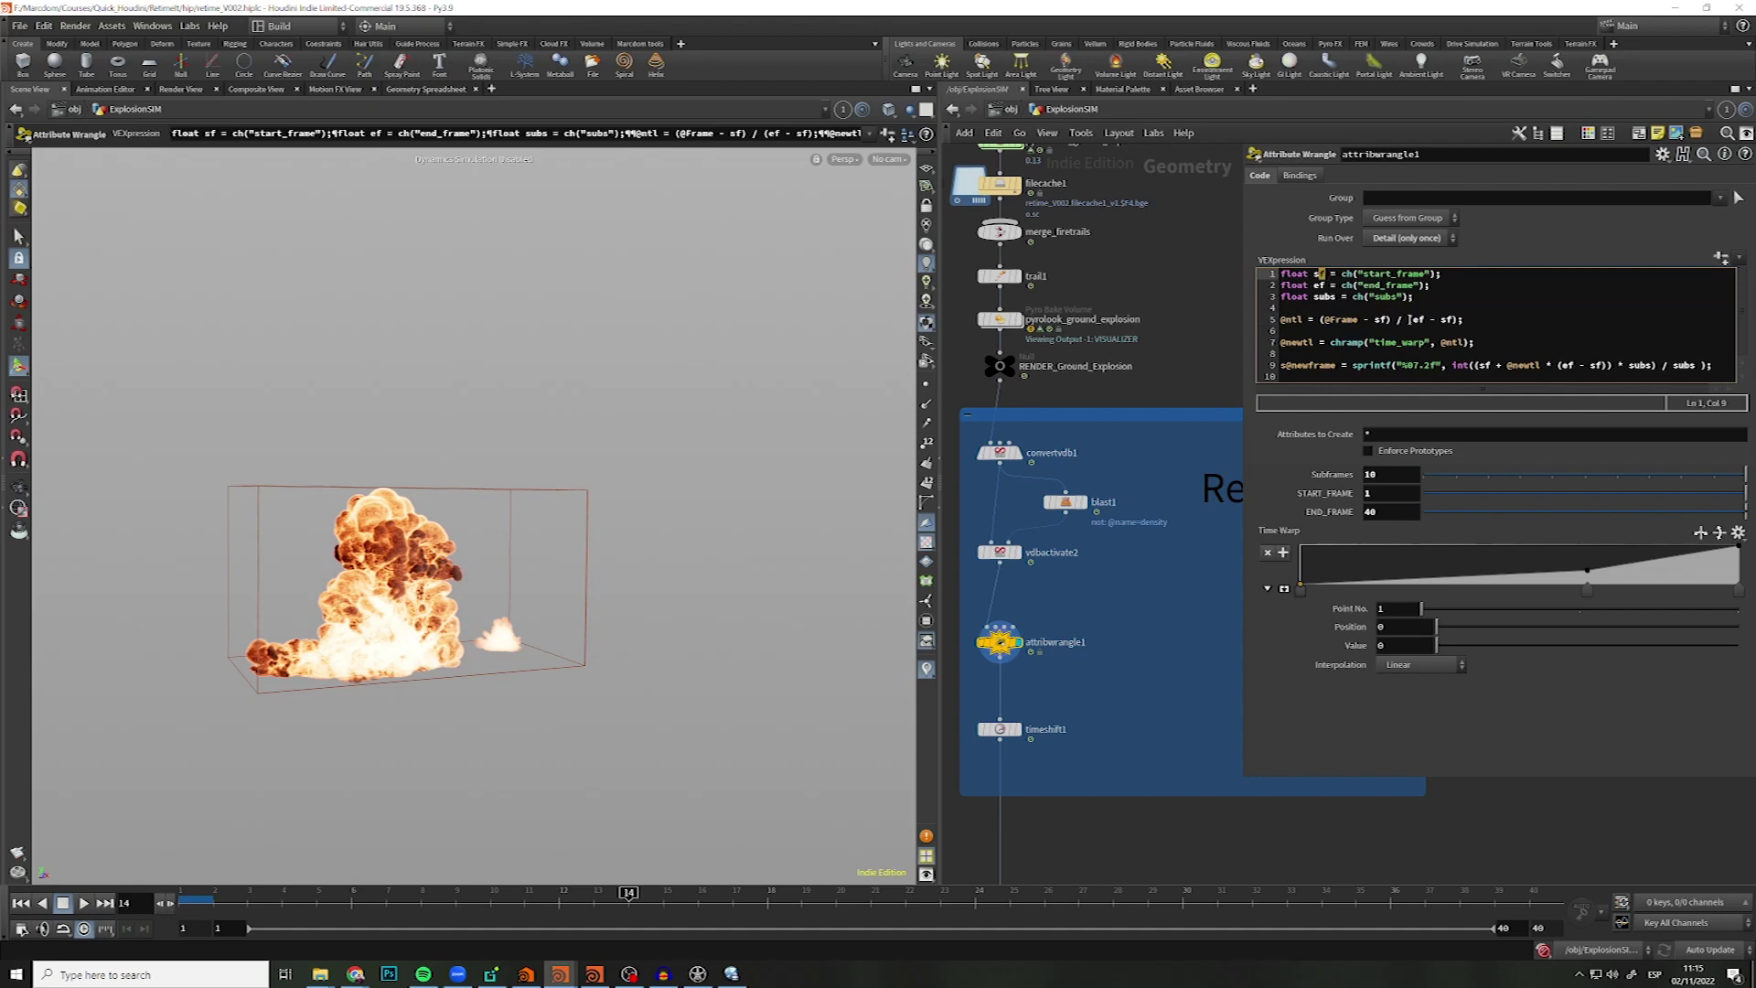
click(1412, 320)
click(1443, 320)
double_click(1306, 342)
key(ctrl+Right)
key(ctrl+Right)
drag(1480, 343, 1271, 344)
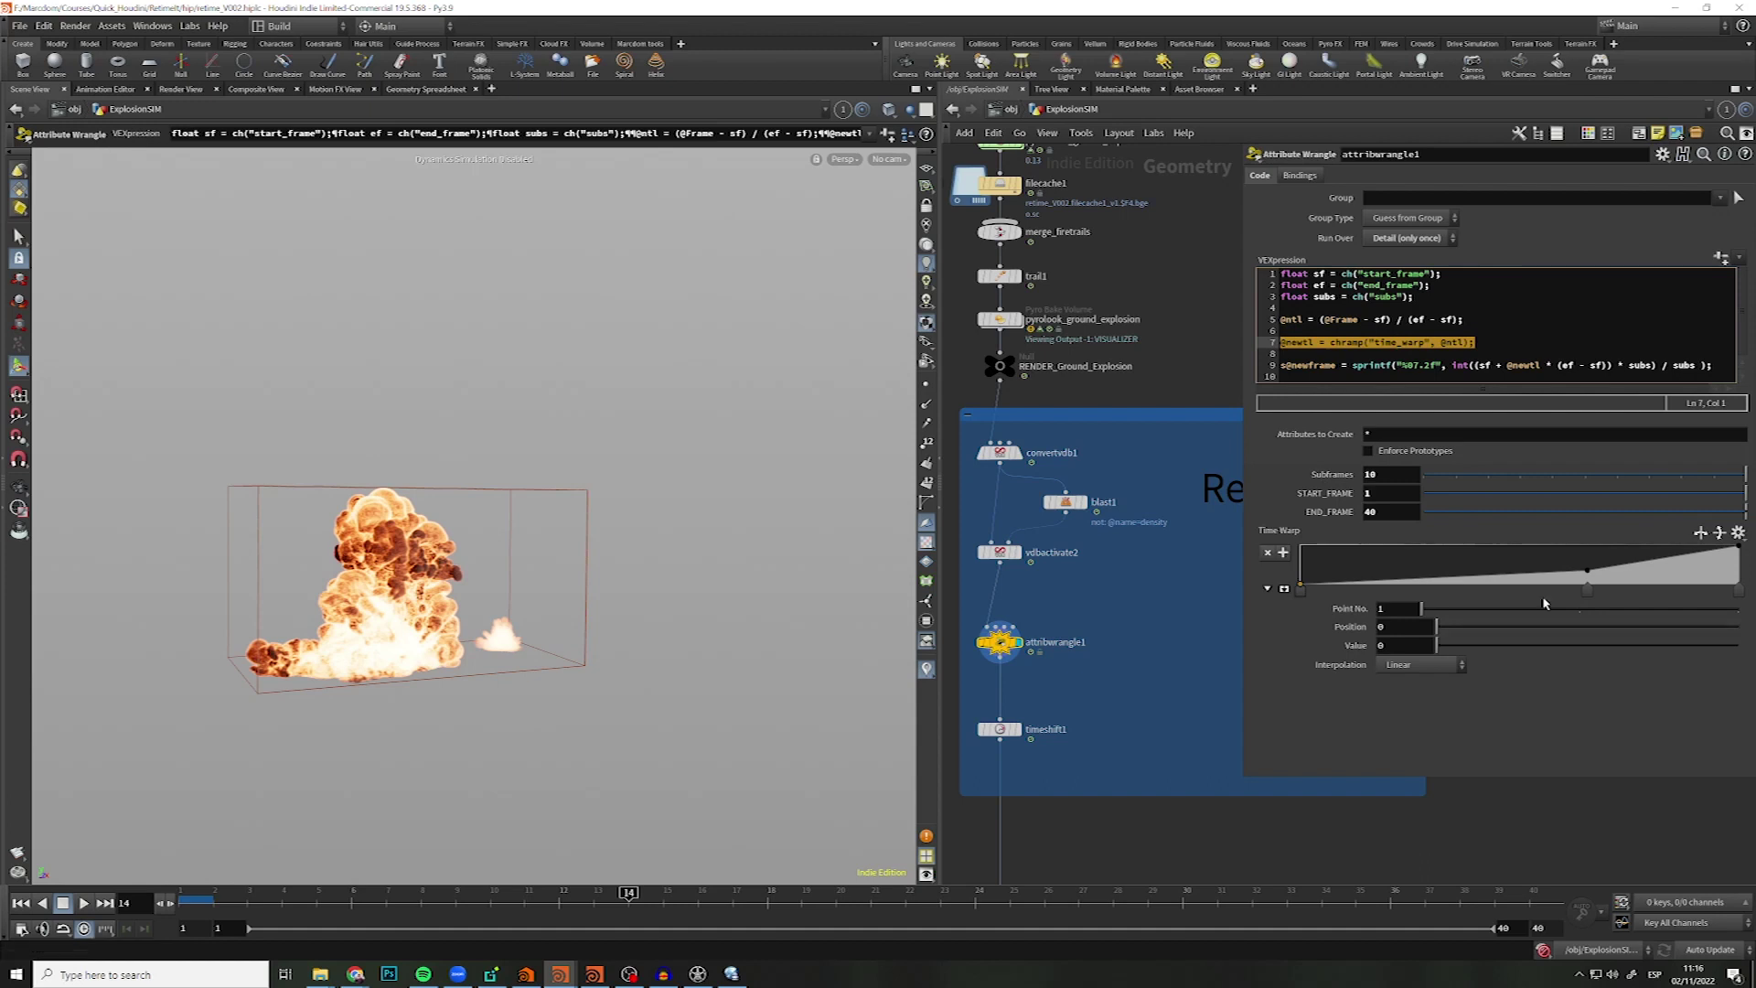
click(1330, 367)
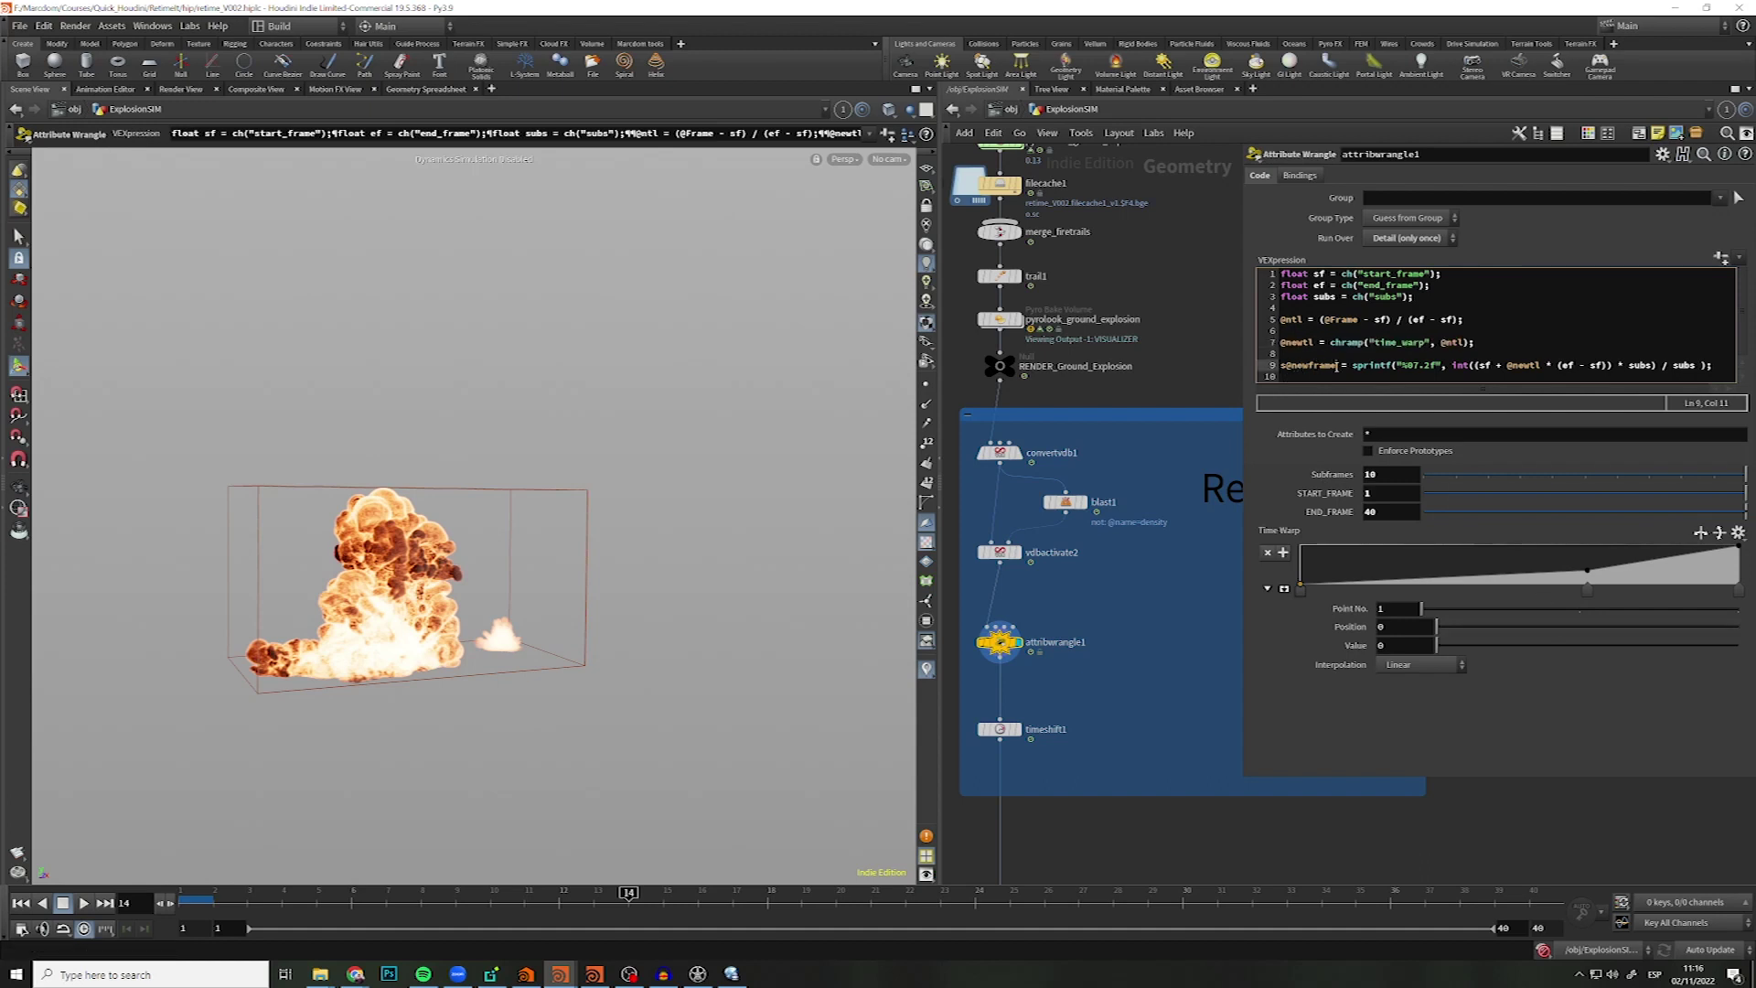
drag(1432, 367, 1470, 367)
click(1710, 366)
shift+click(1271, 366)
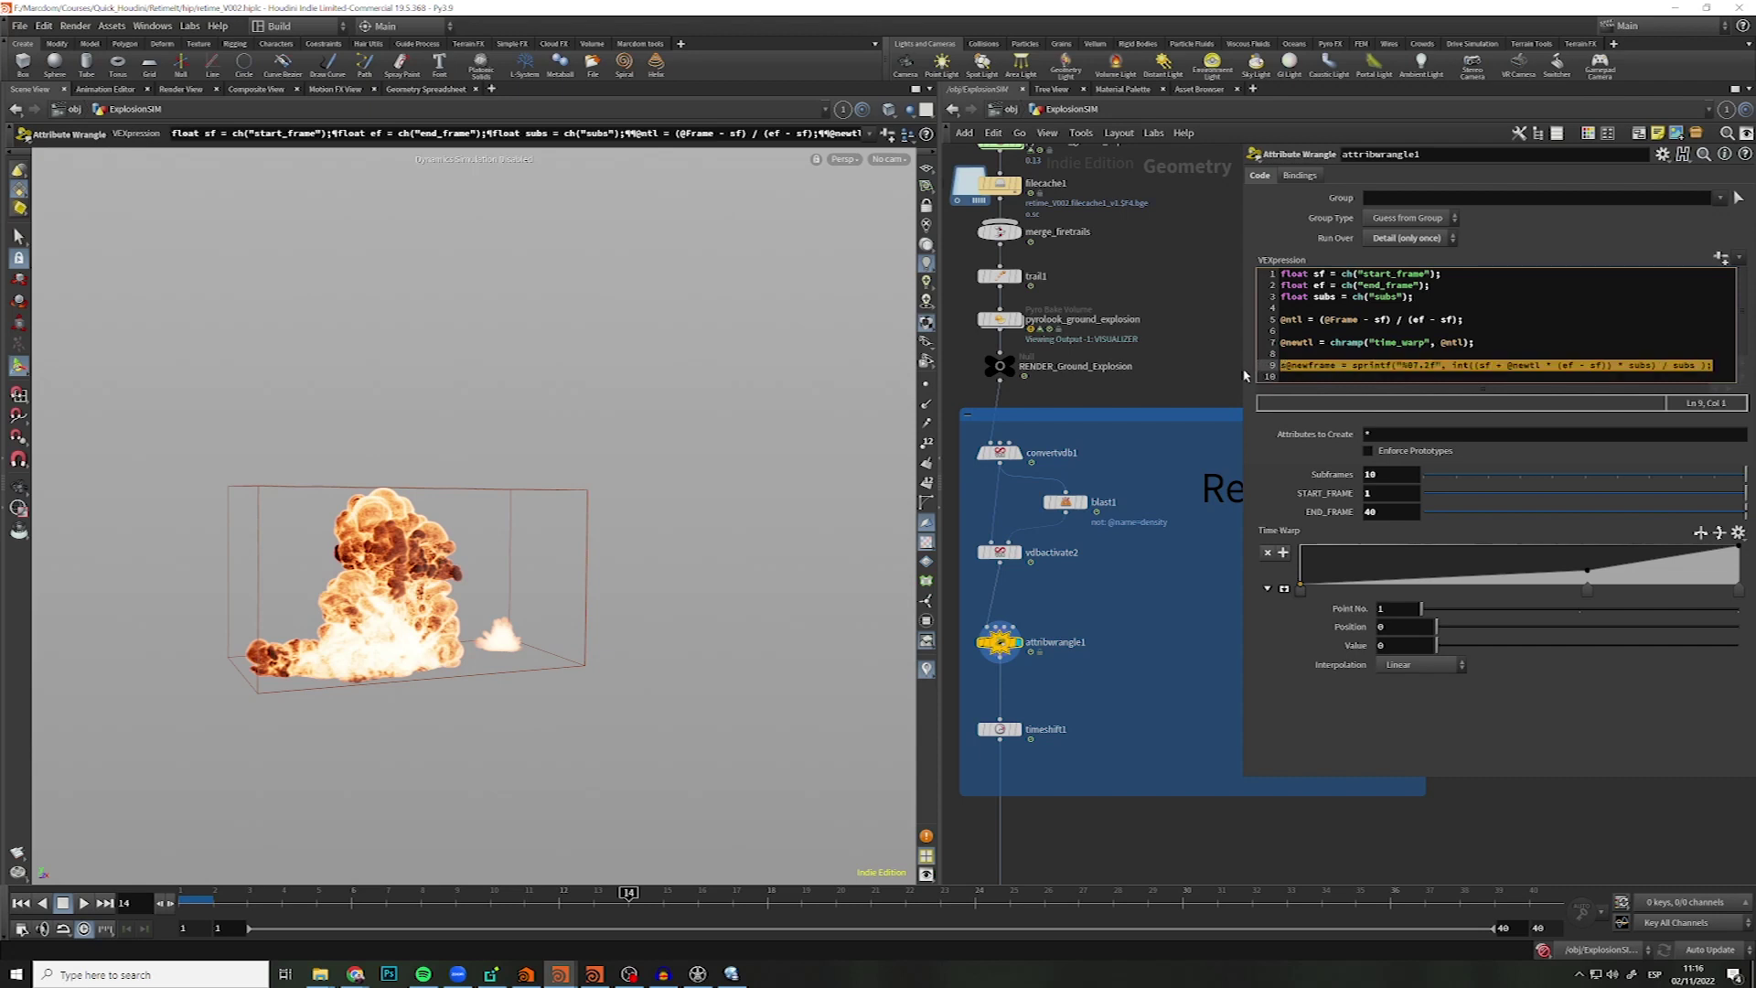
click(1010, 730)
- Display timeshift1's retimed explosion and add a Time Warp ramp point at 0.236785, value 0.714286
key(ctrl+s)
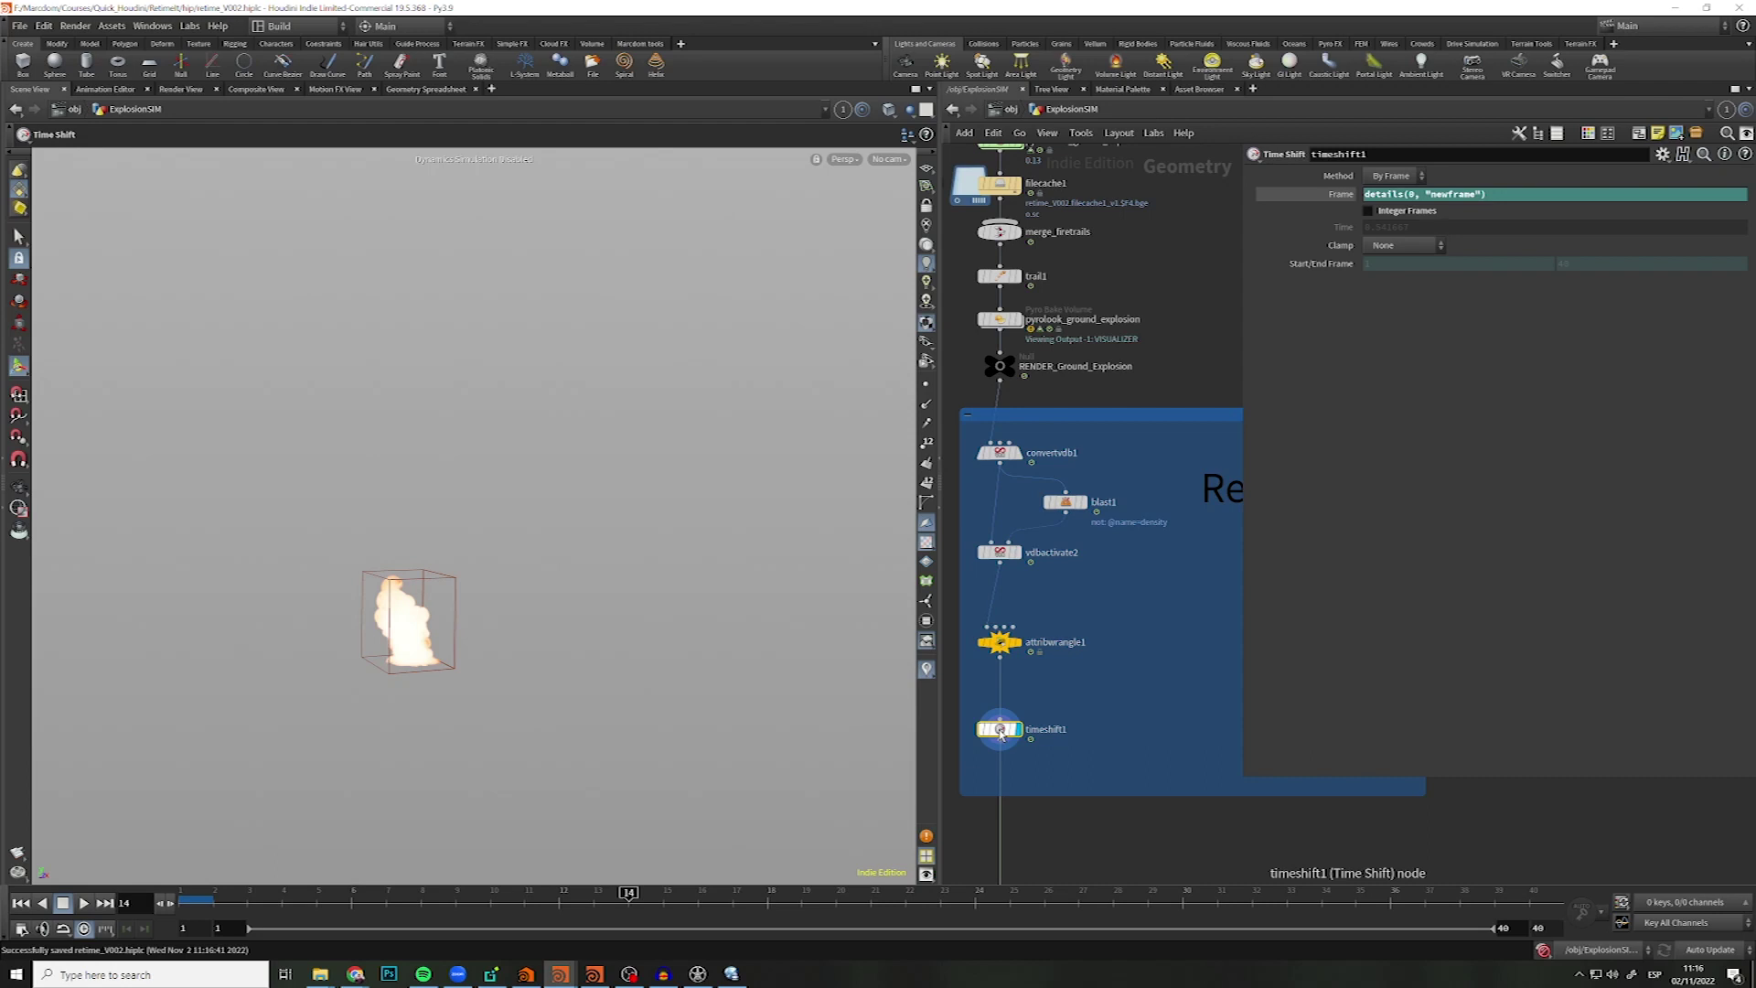
click(1000, 642)
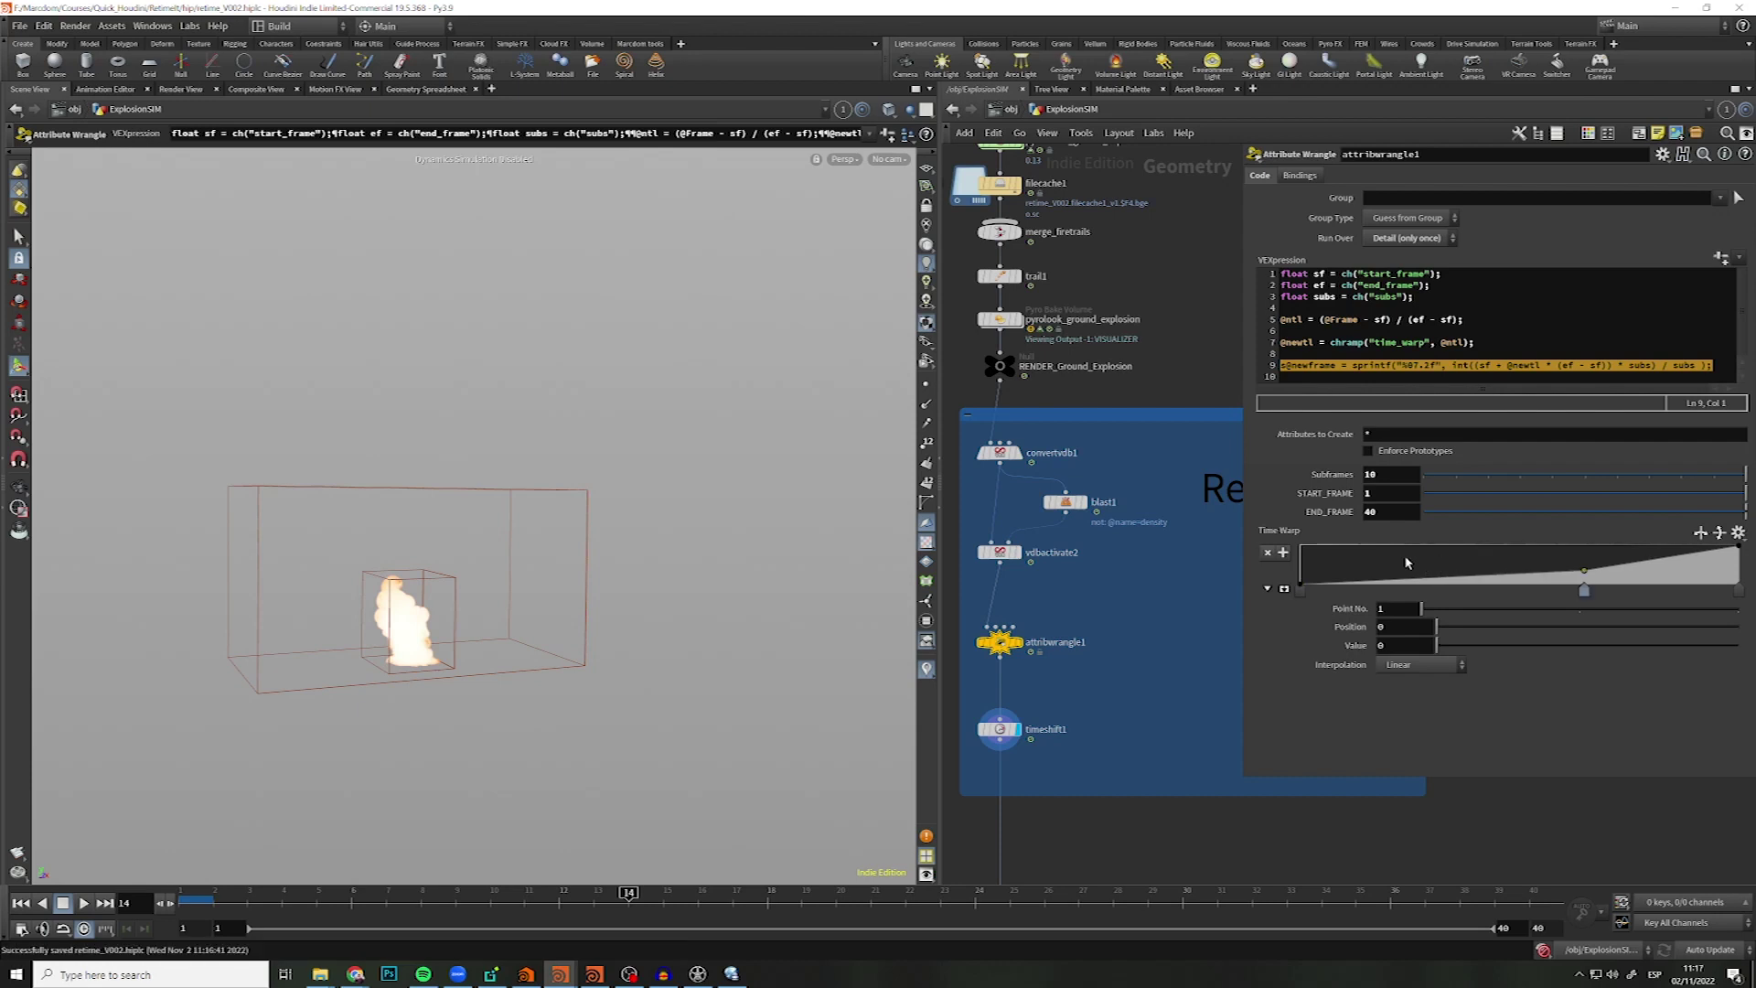
click(1406, 562)
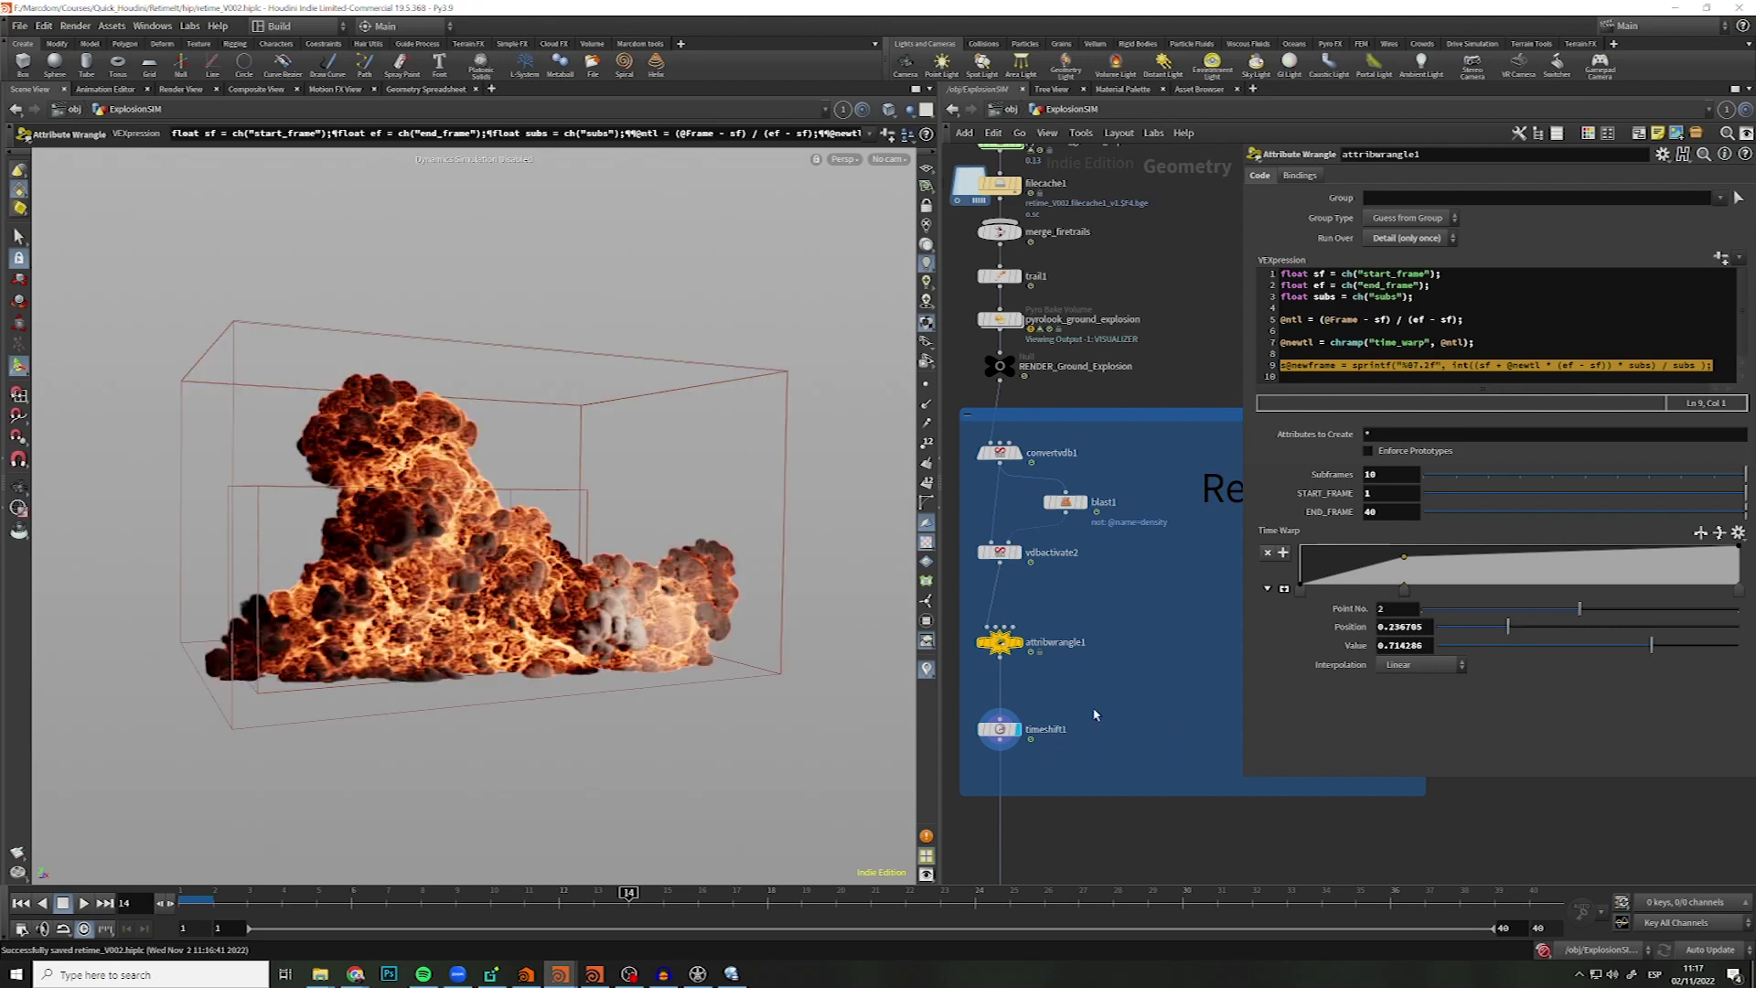
- Display OUT_ExplosionSIM1, view attribwrangle2's Time Warp ramp, and bring the MPlay flipbook forward
scroll(1096, 714, down, 3)
scroll(1078, 635, up, 2)
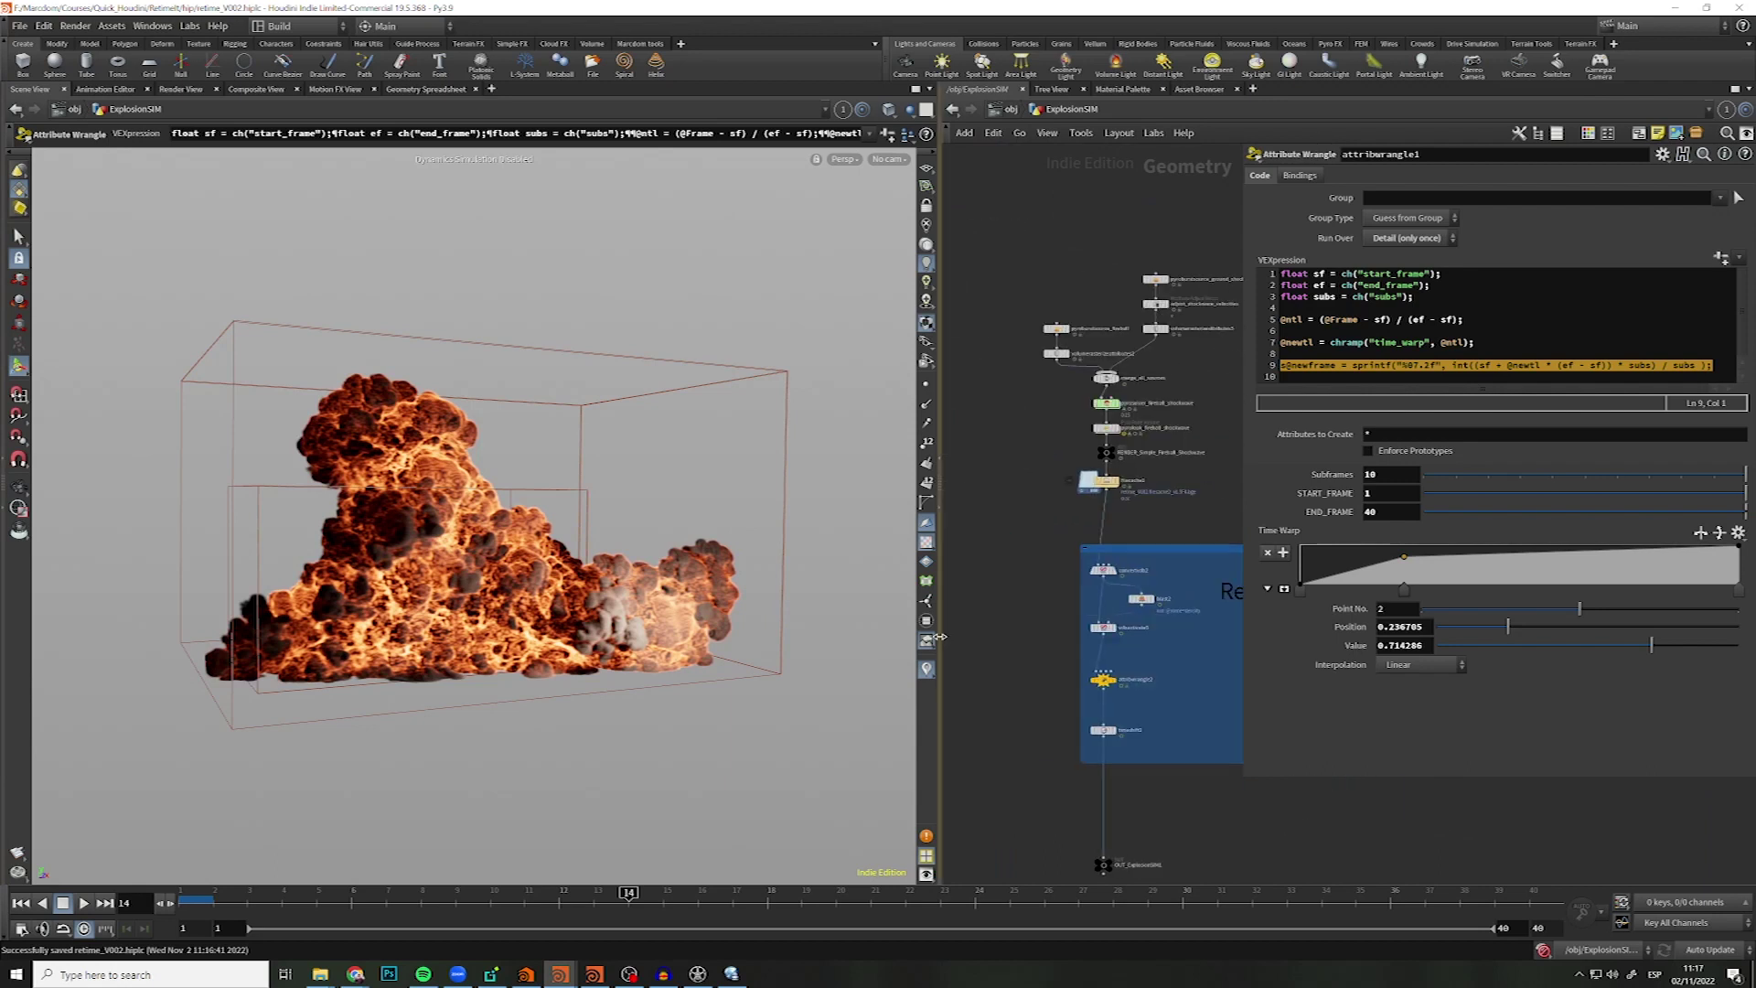
middle_drag(1125, 689, 1030, 684)
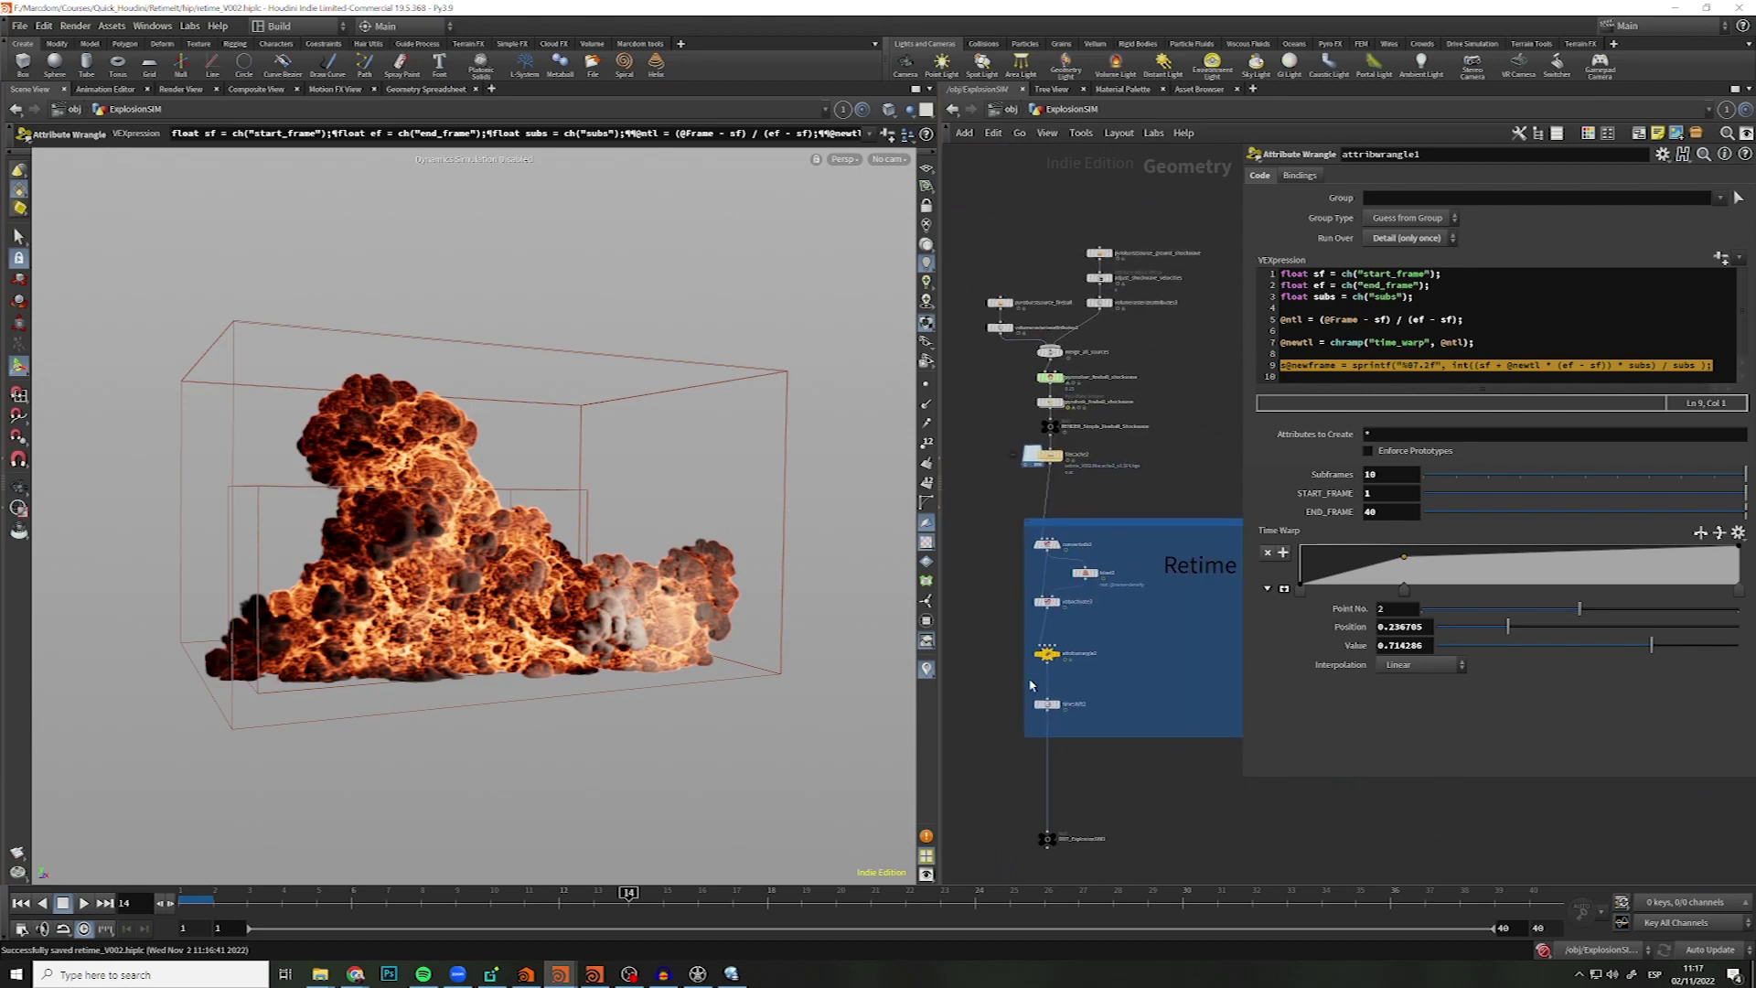
click(1047, 840)
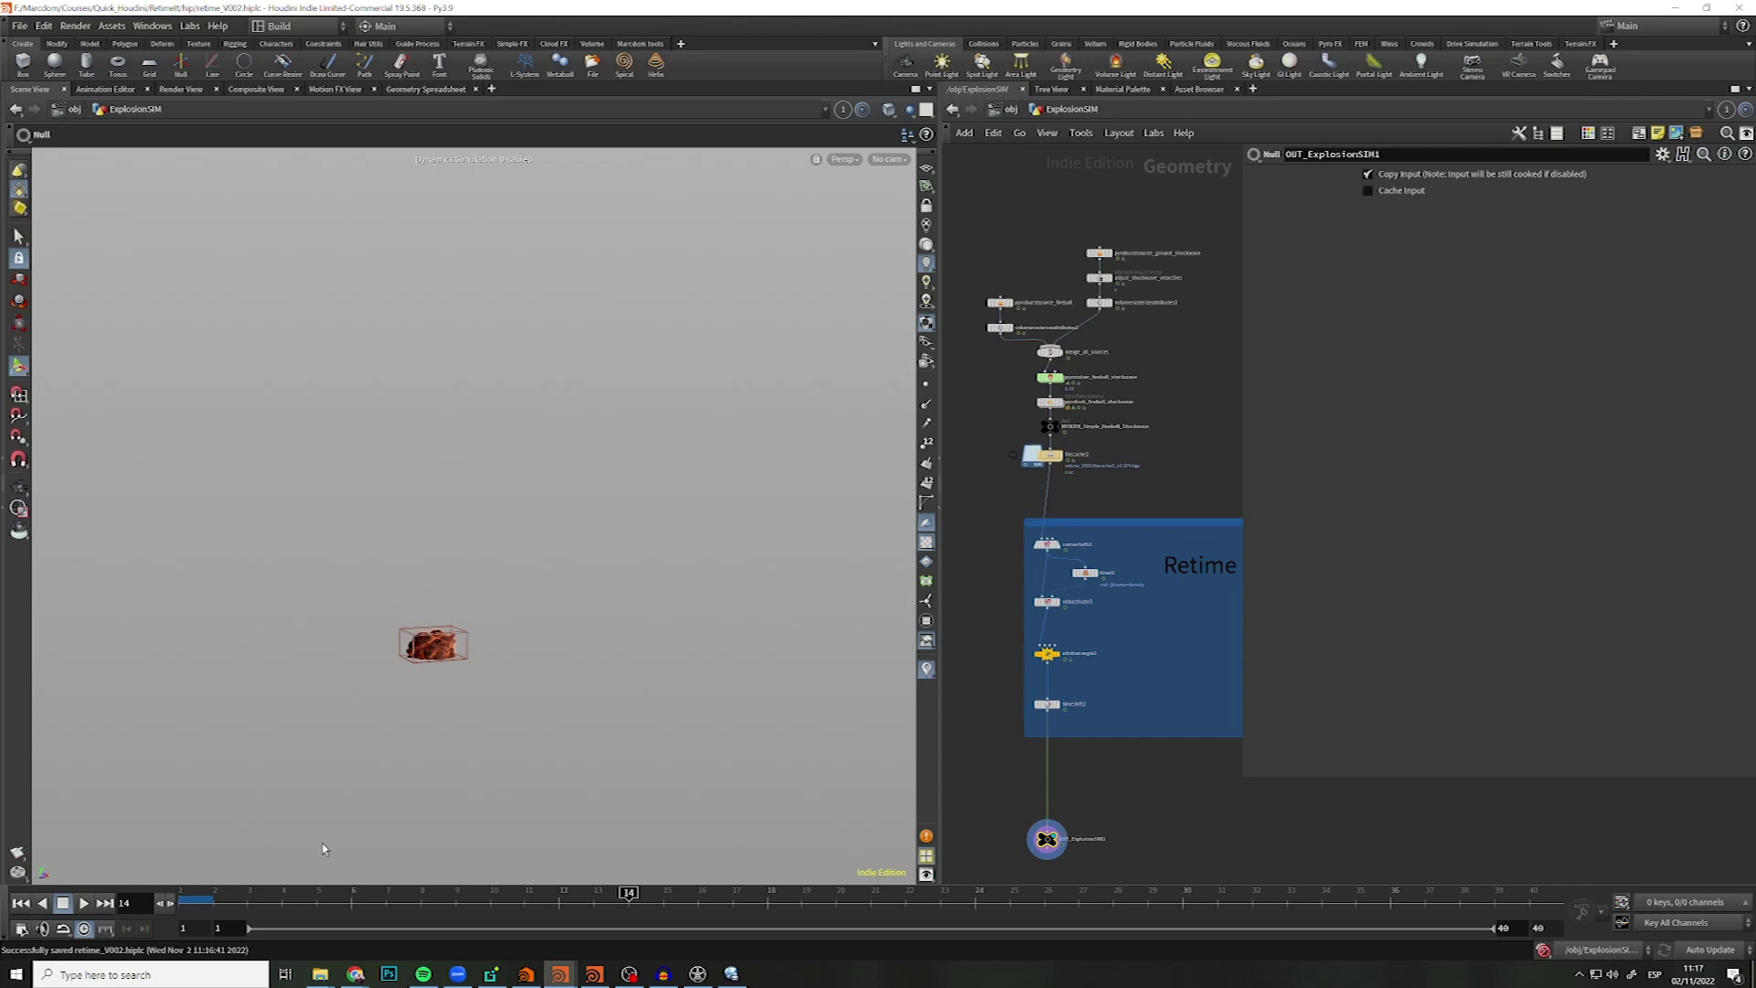
click(1045, 651)
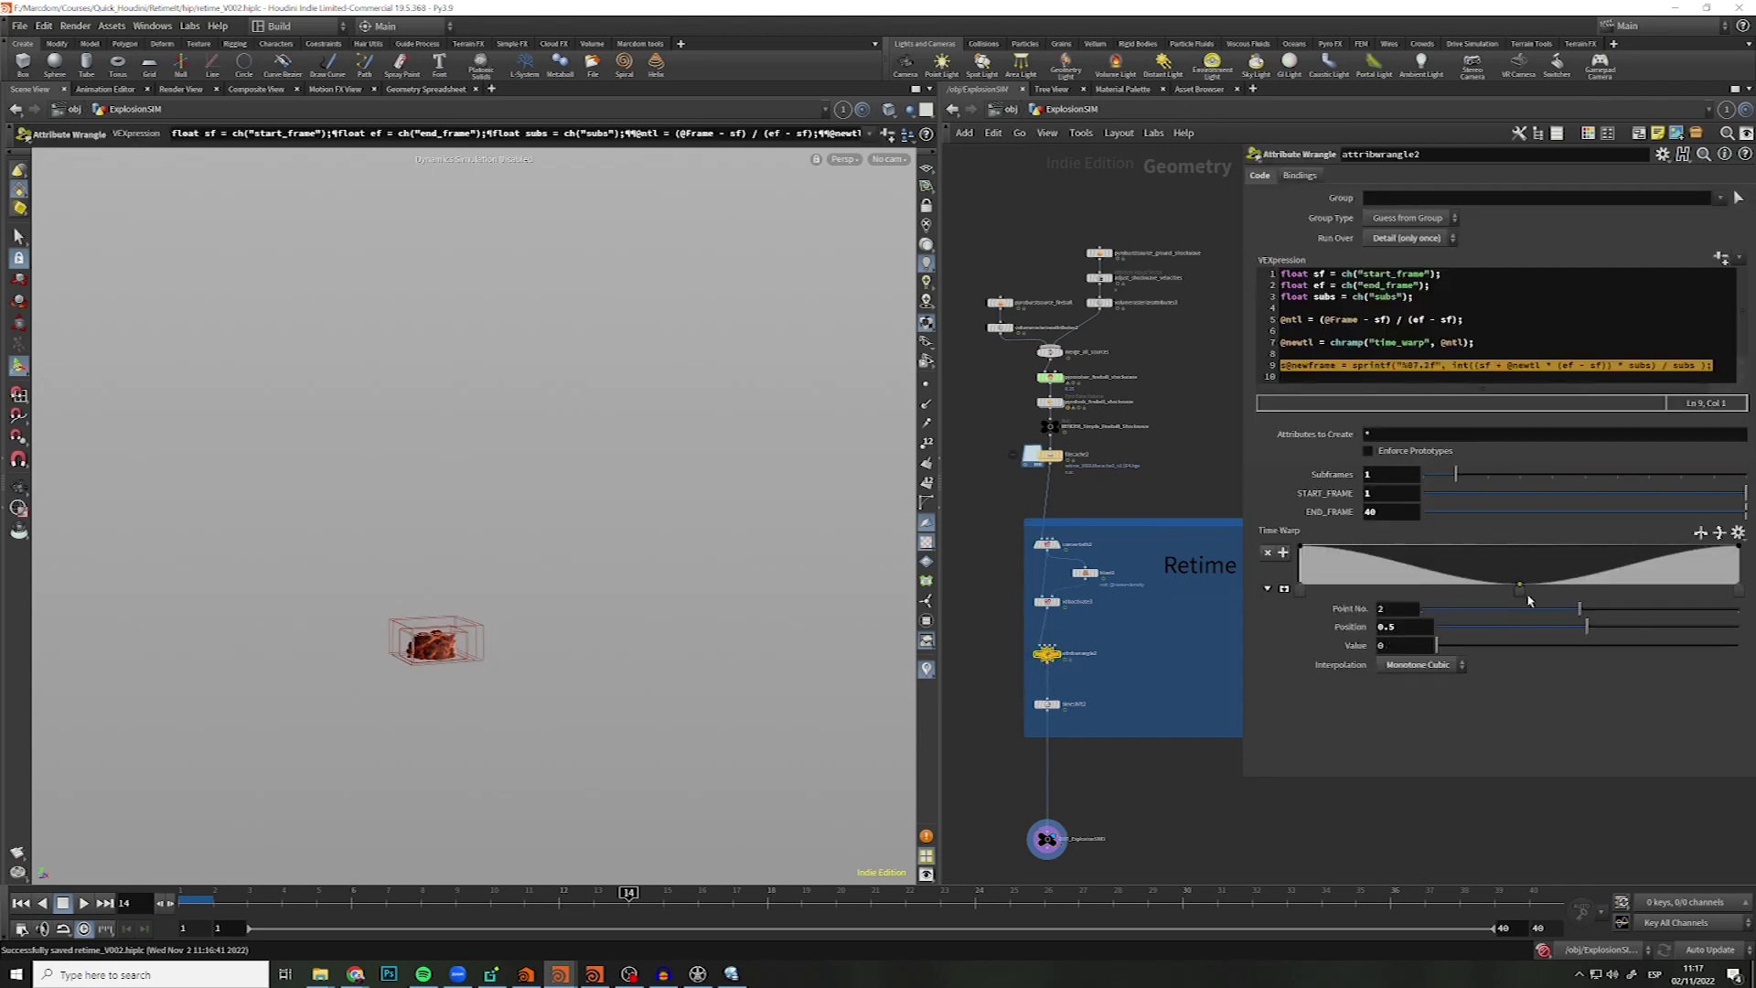
click(595, 974)
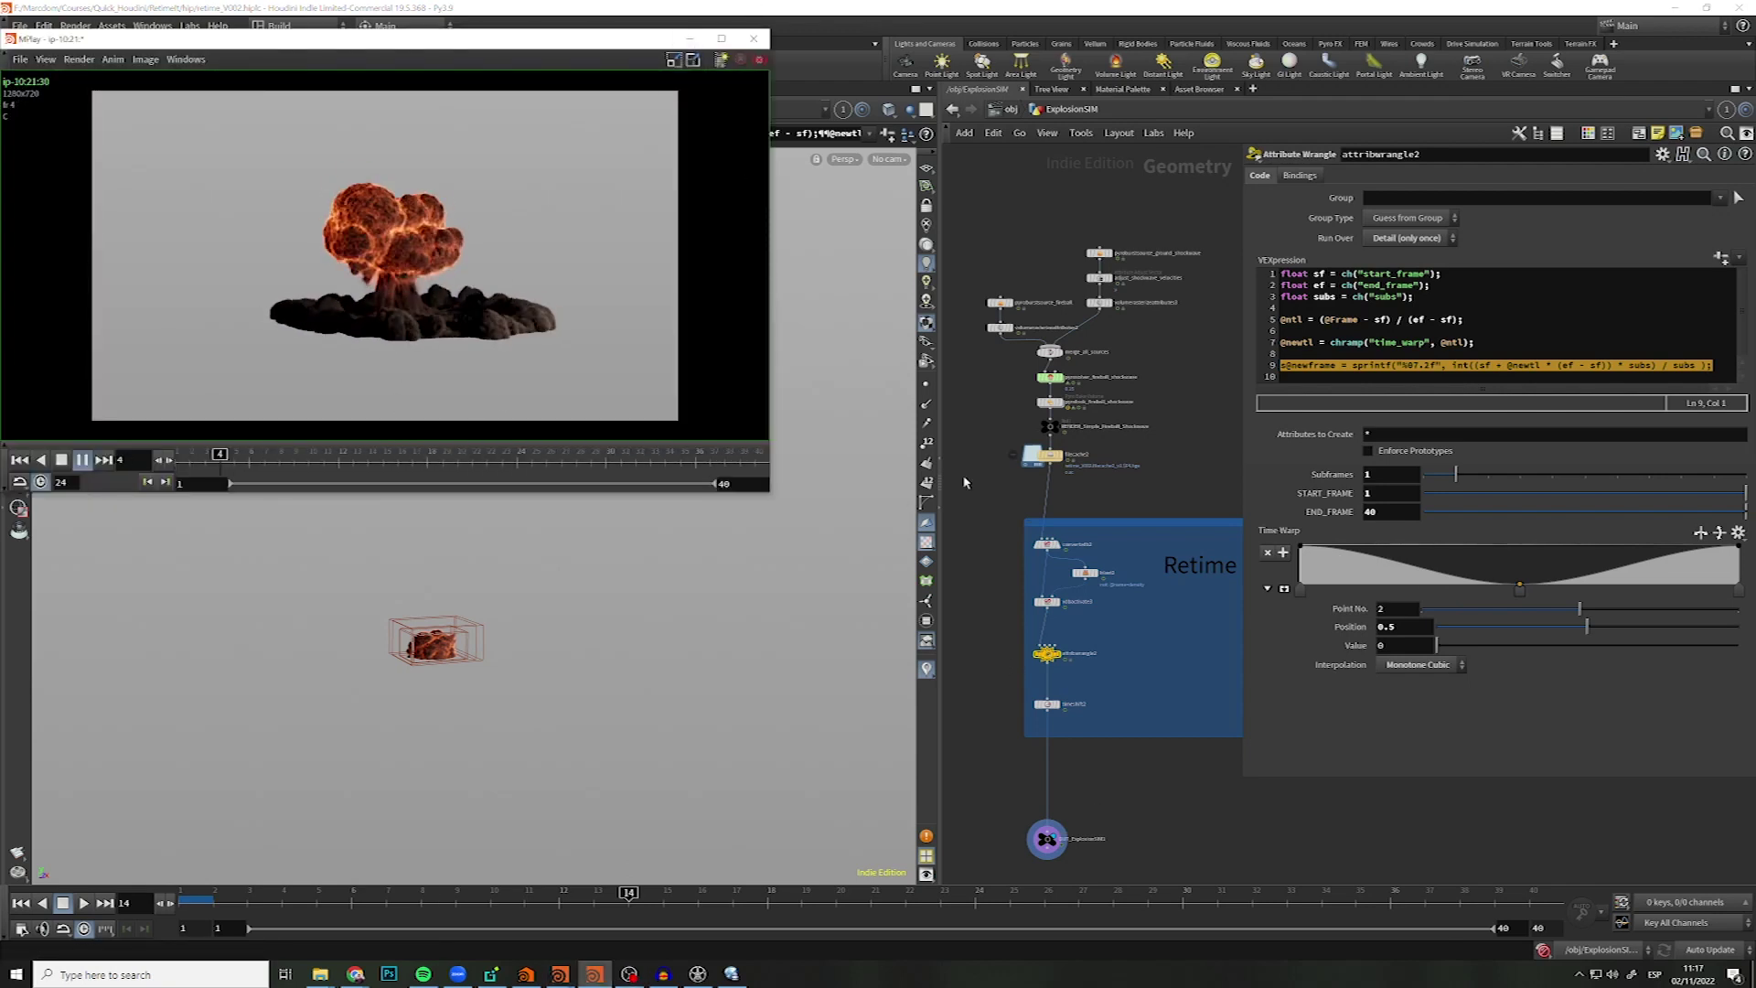
- Reset attribwrangle2's Time Warp ramp to linear and add a first peak near 0.74 with a dip
click(1113, 665)
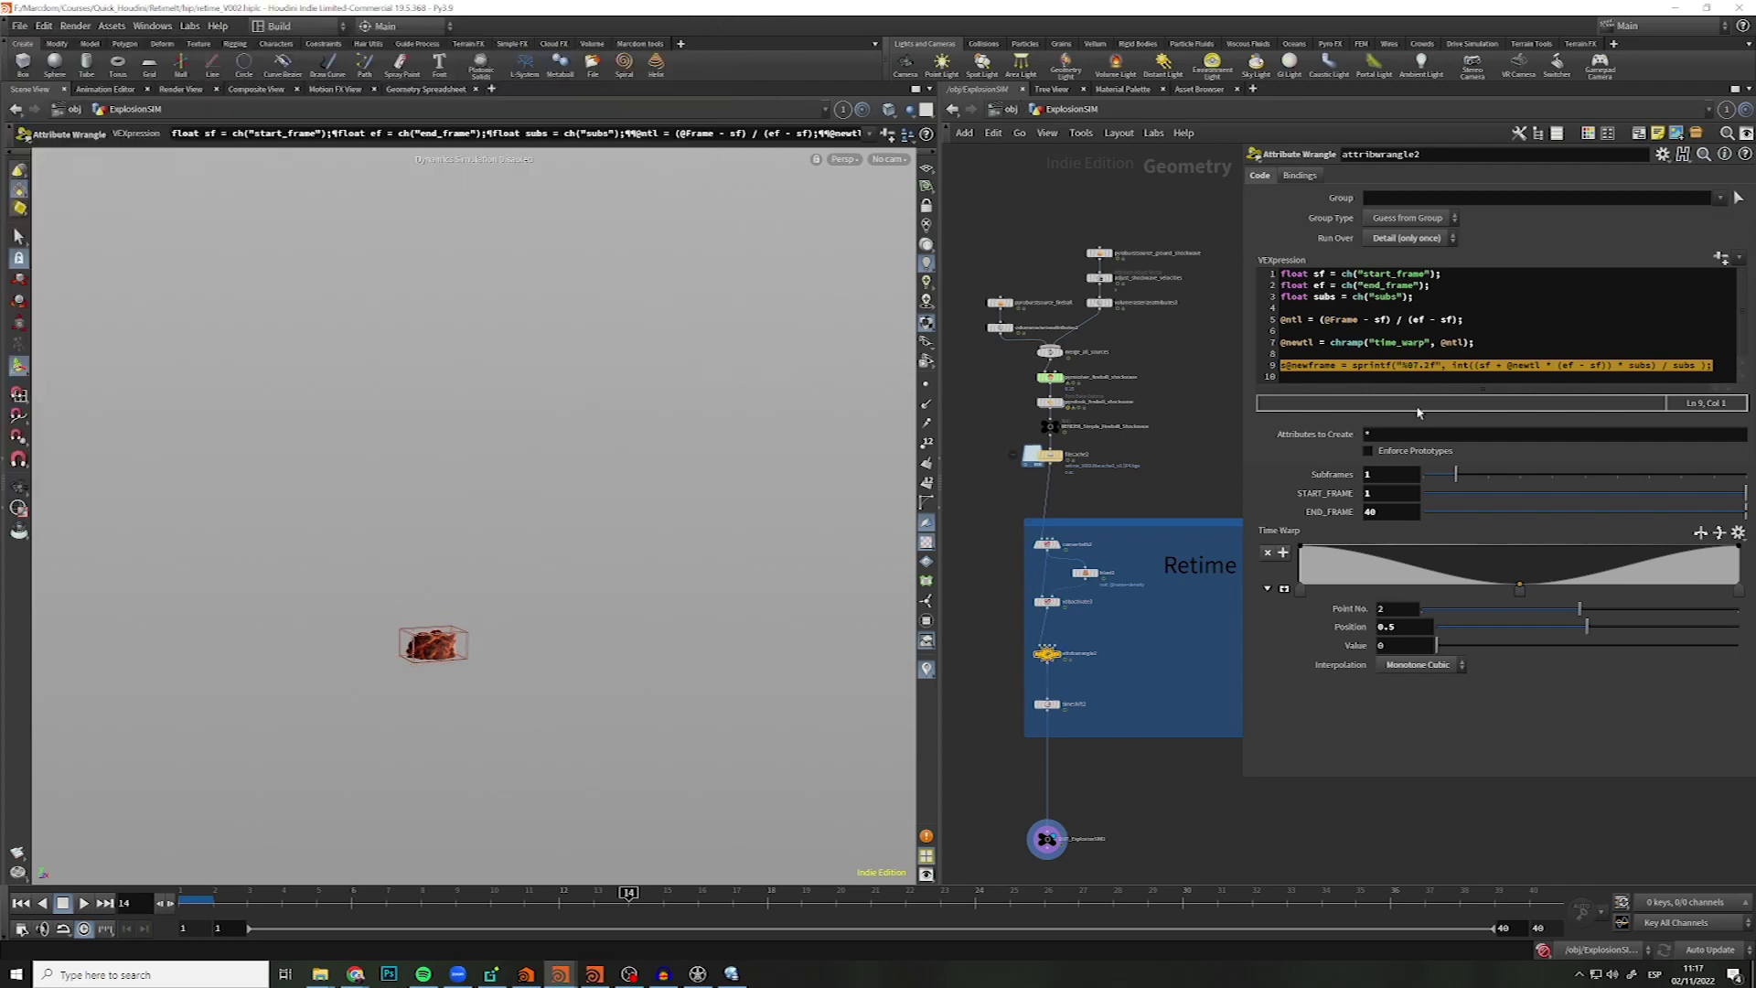
click(1700, 532)
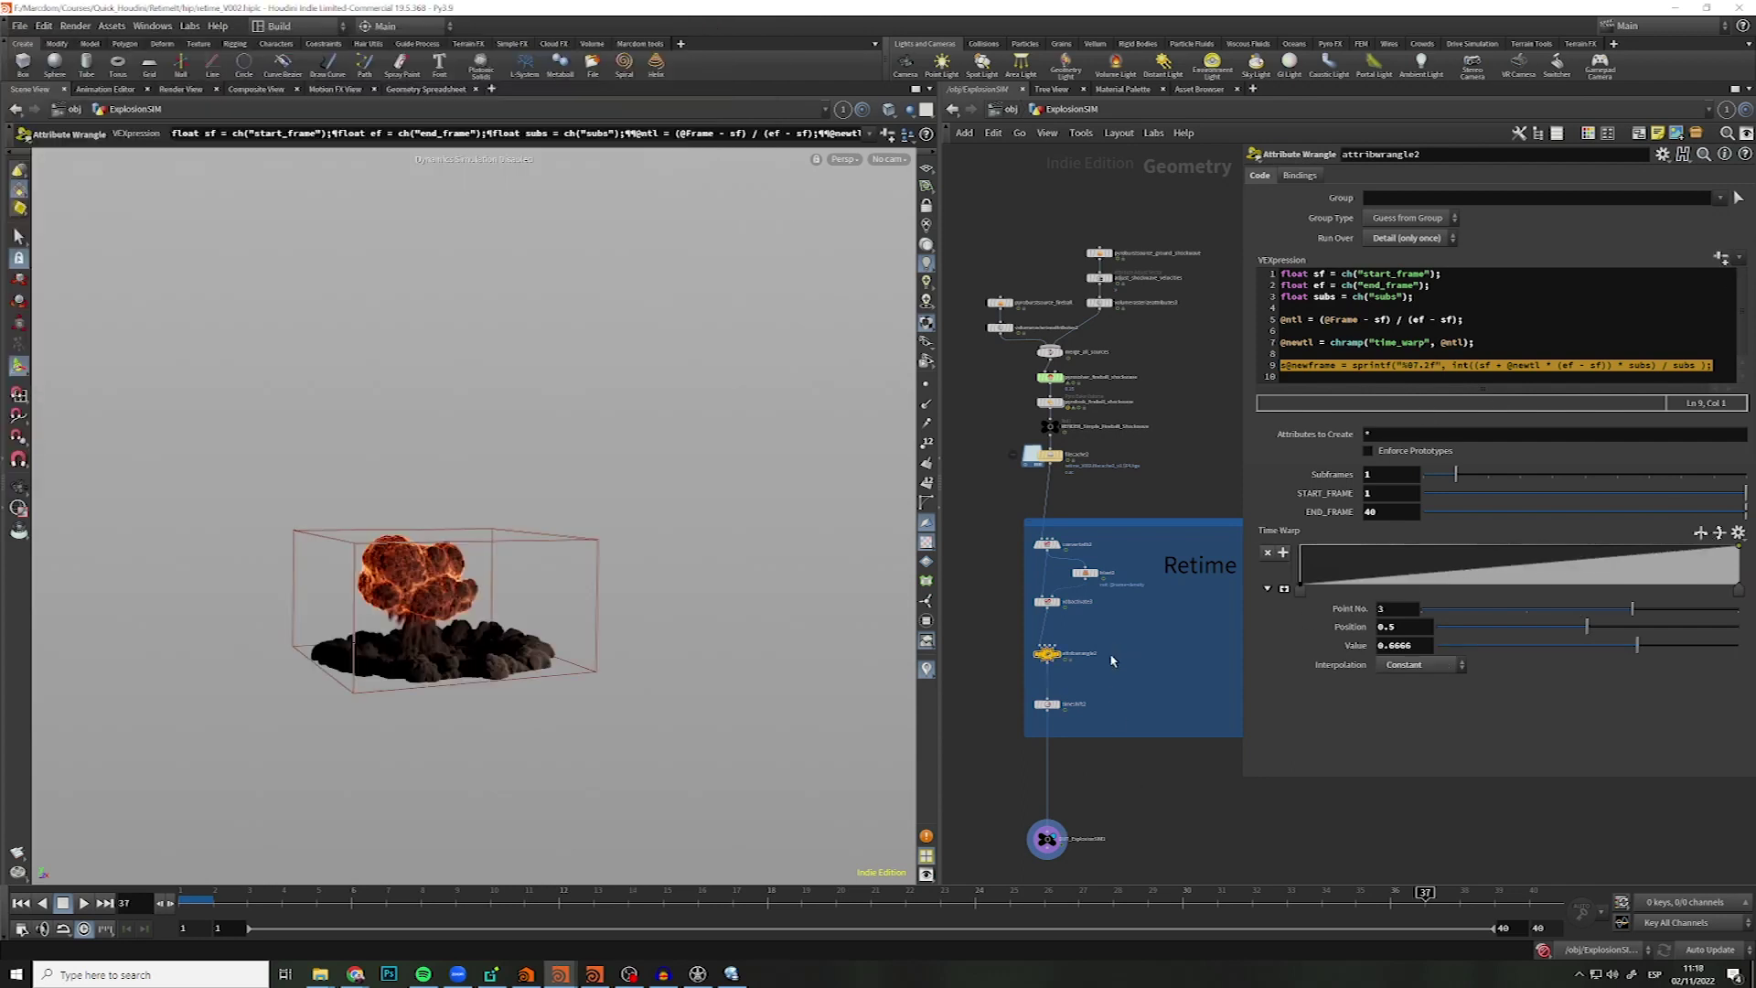
click(1362, 583)
drag(1434, 561, 1432, 583)
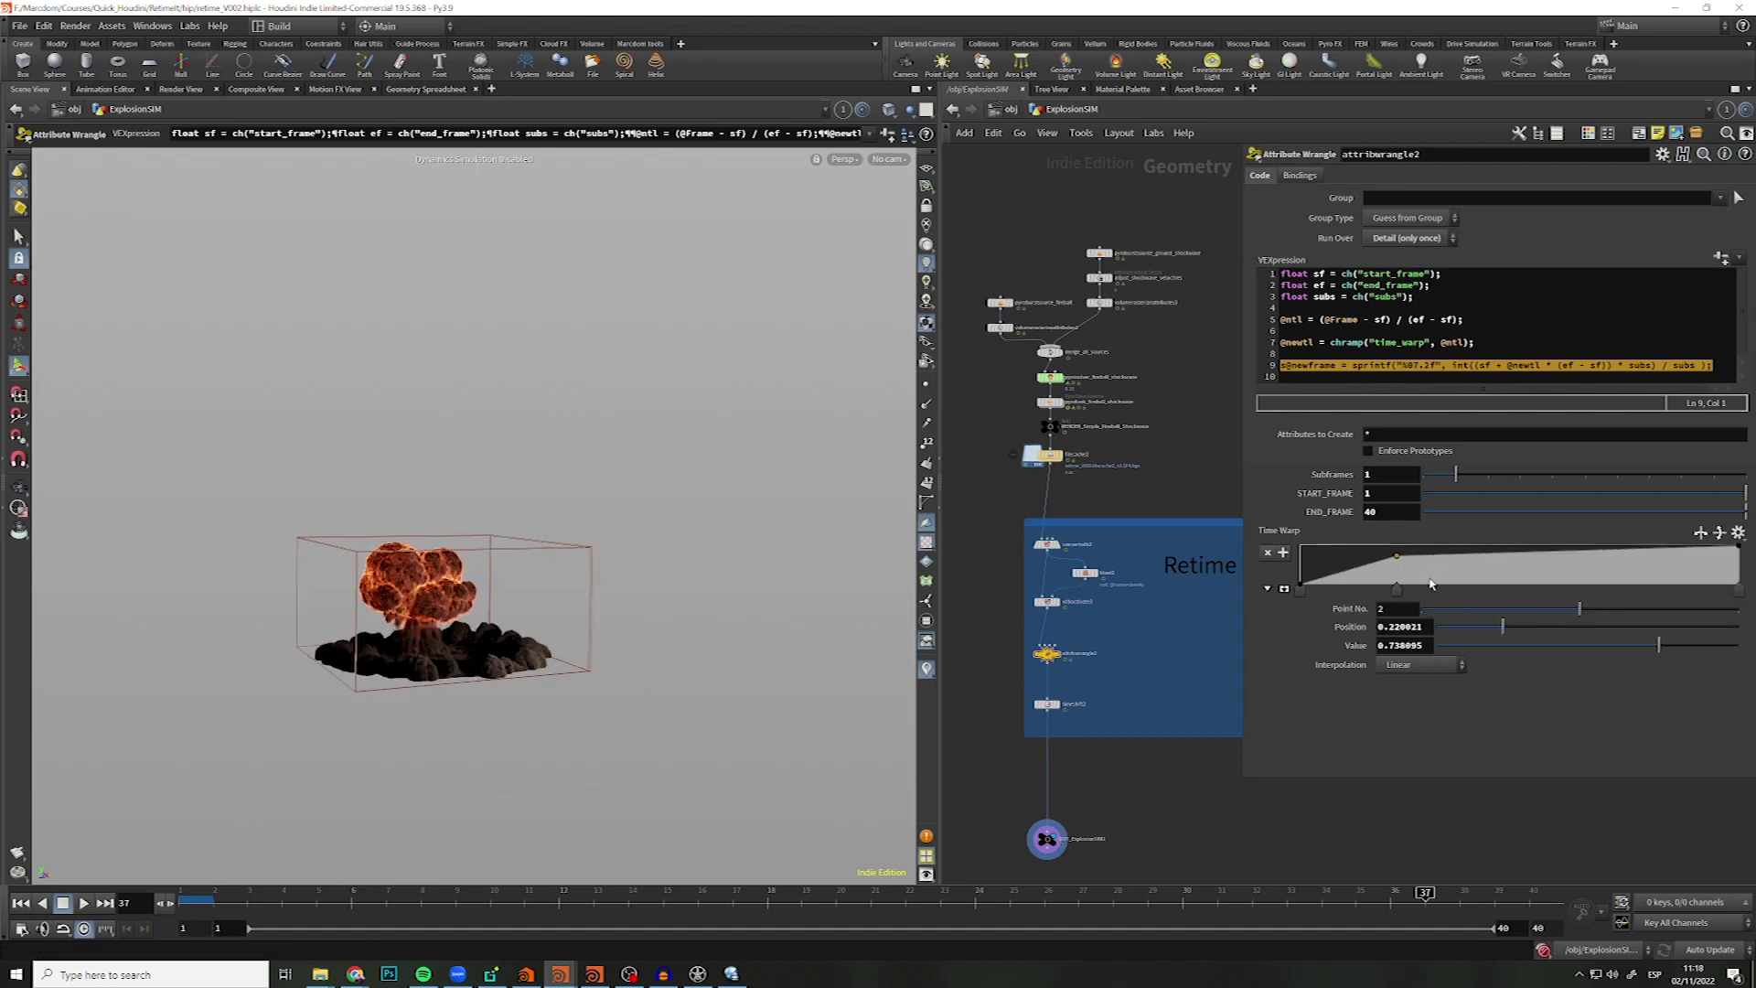
click(1432, 583)
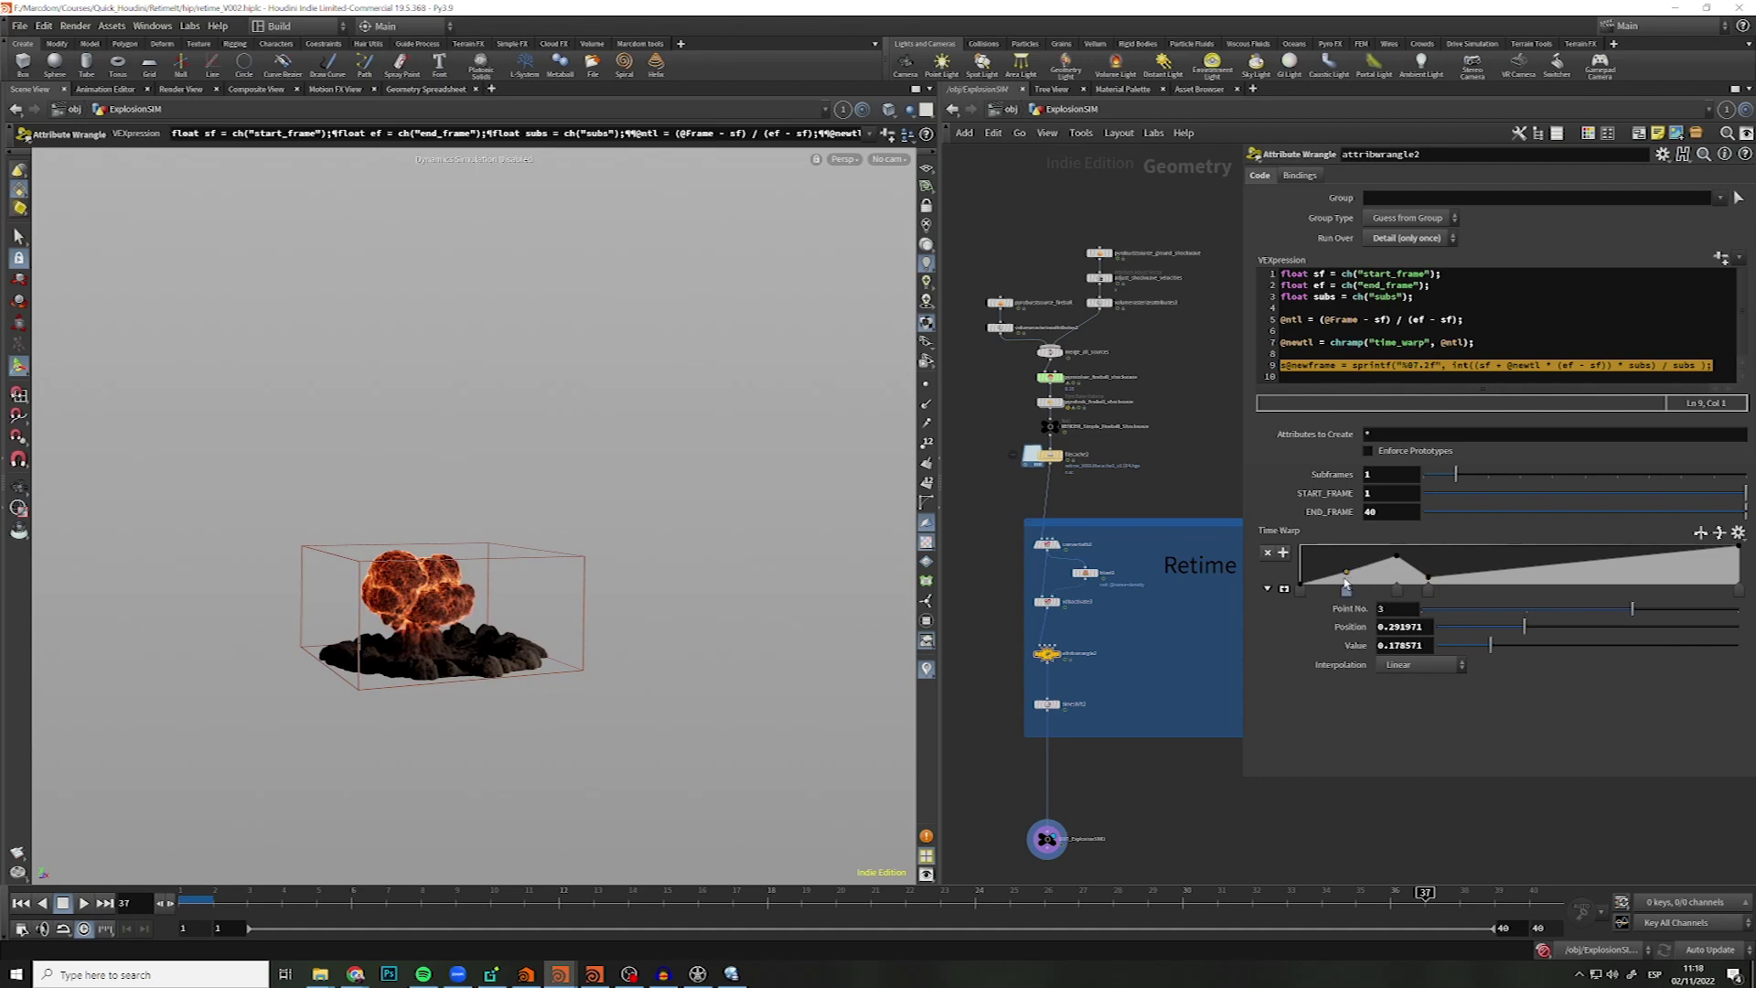
drag(1345, 583, 1317, 588)
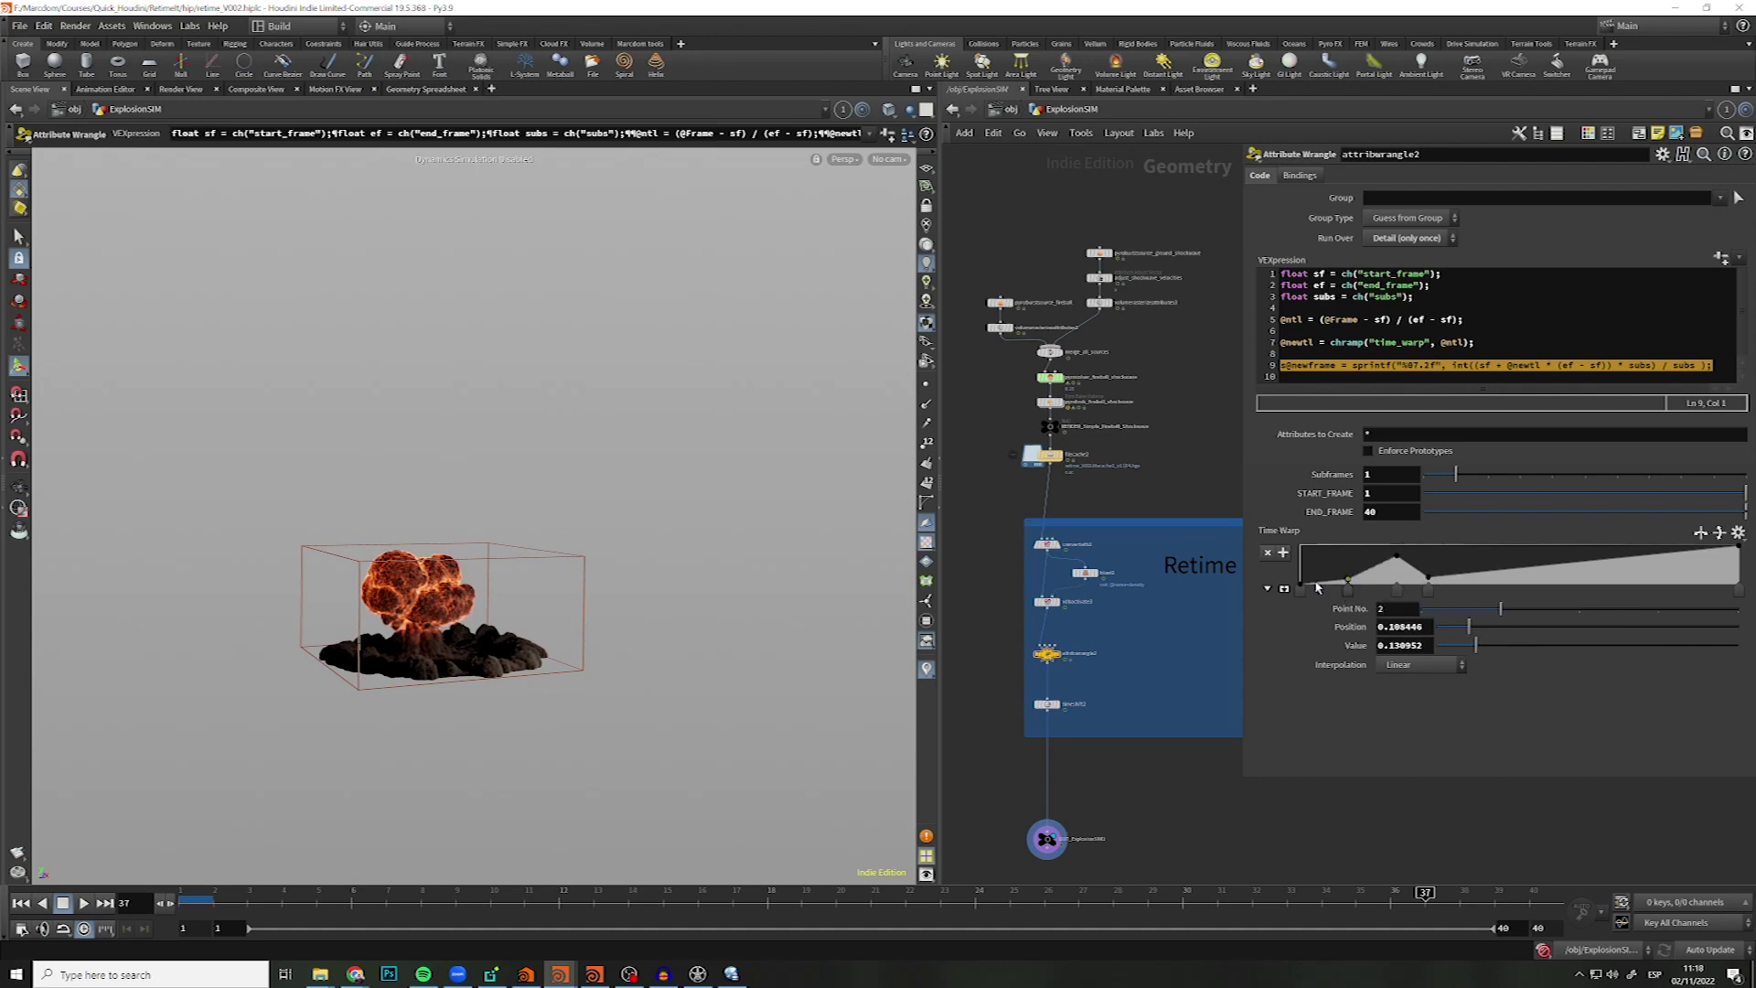
- Add further peak and low keys, shaping the Time Warp ramp into a jagged sawtooth
click(1309, 561)
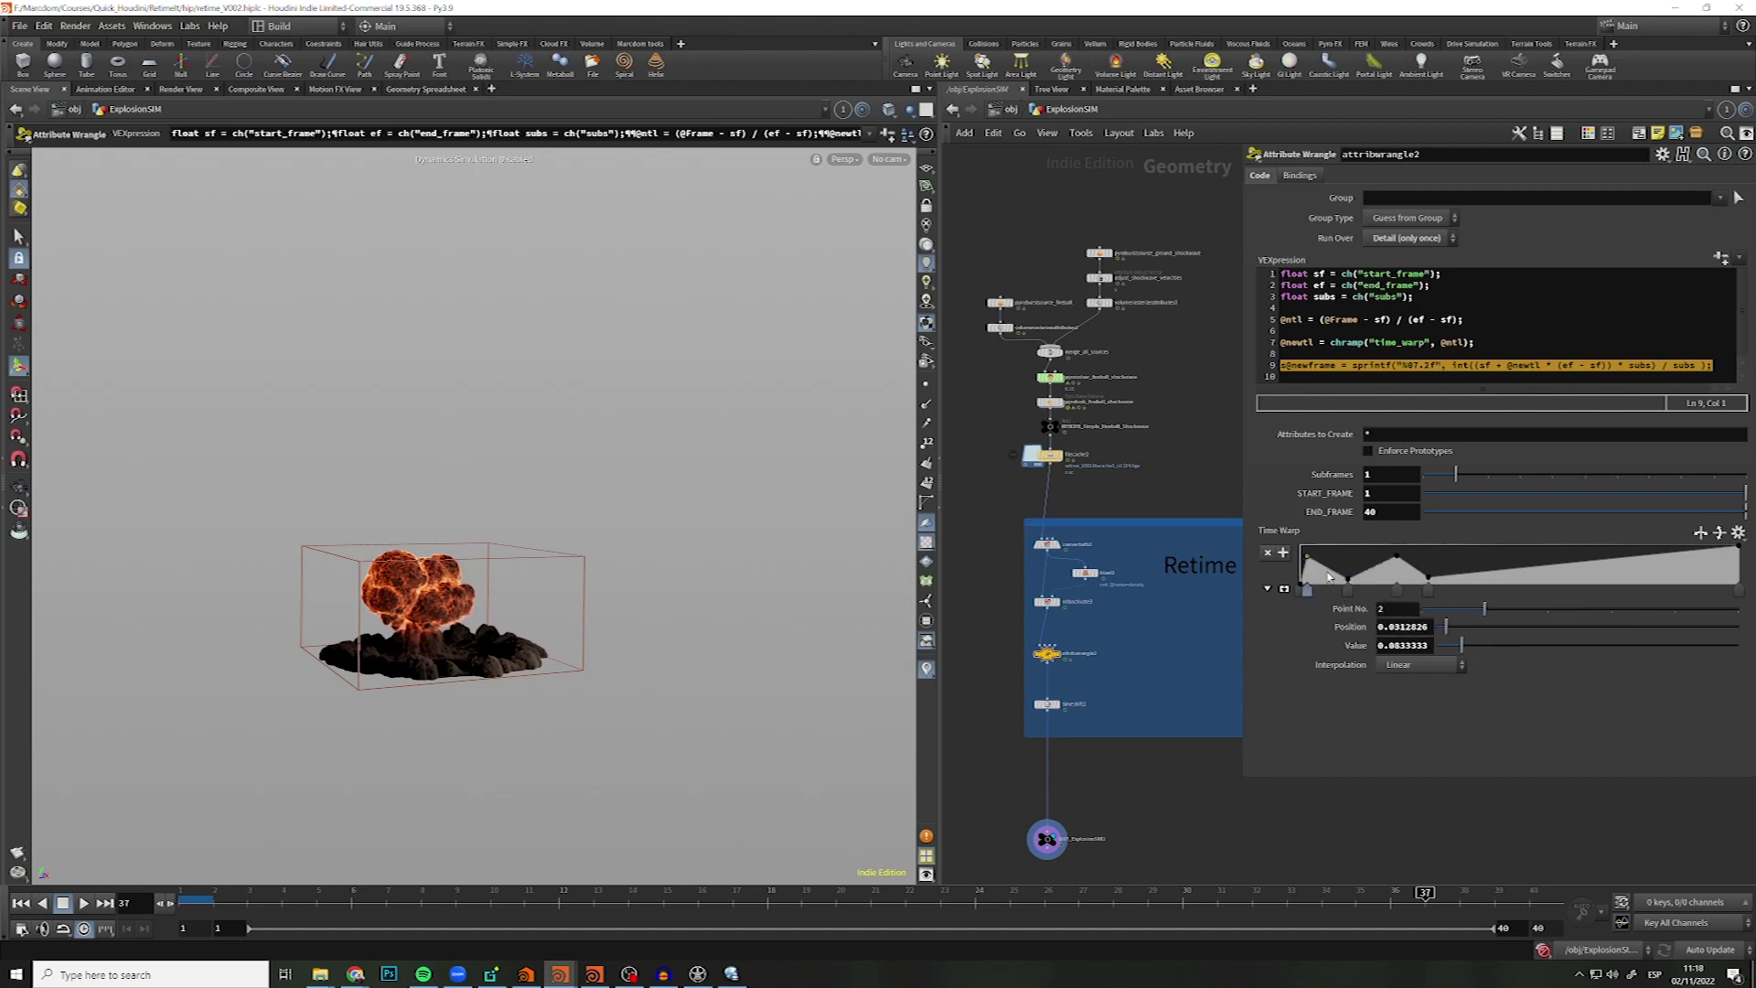
drag(1329, 577, 1324, 580)
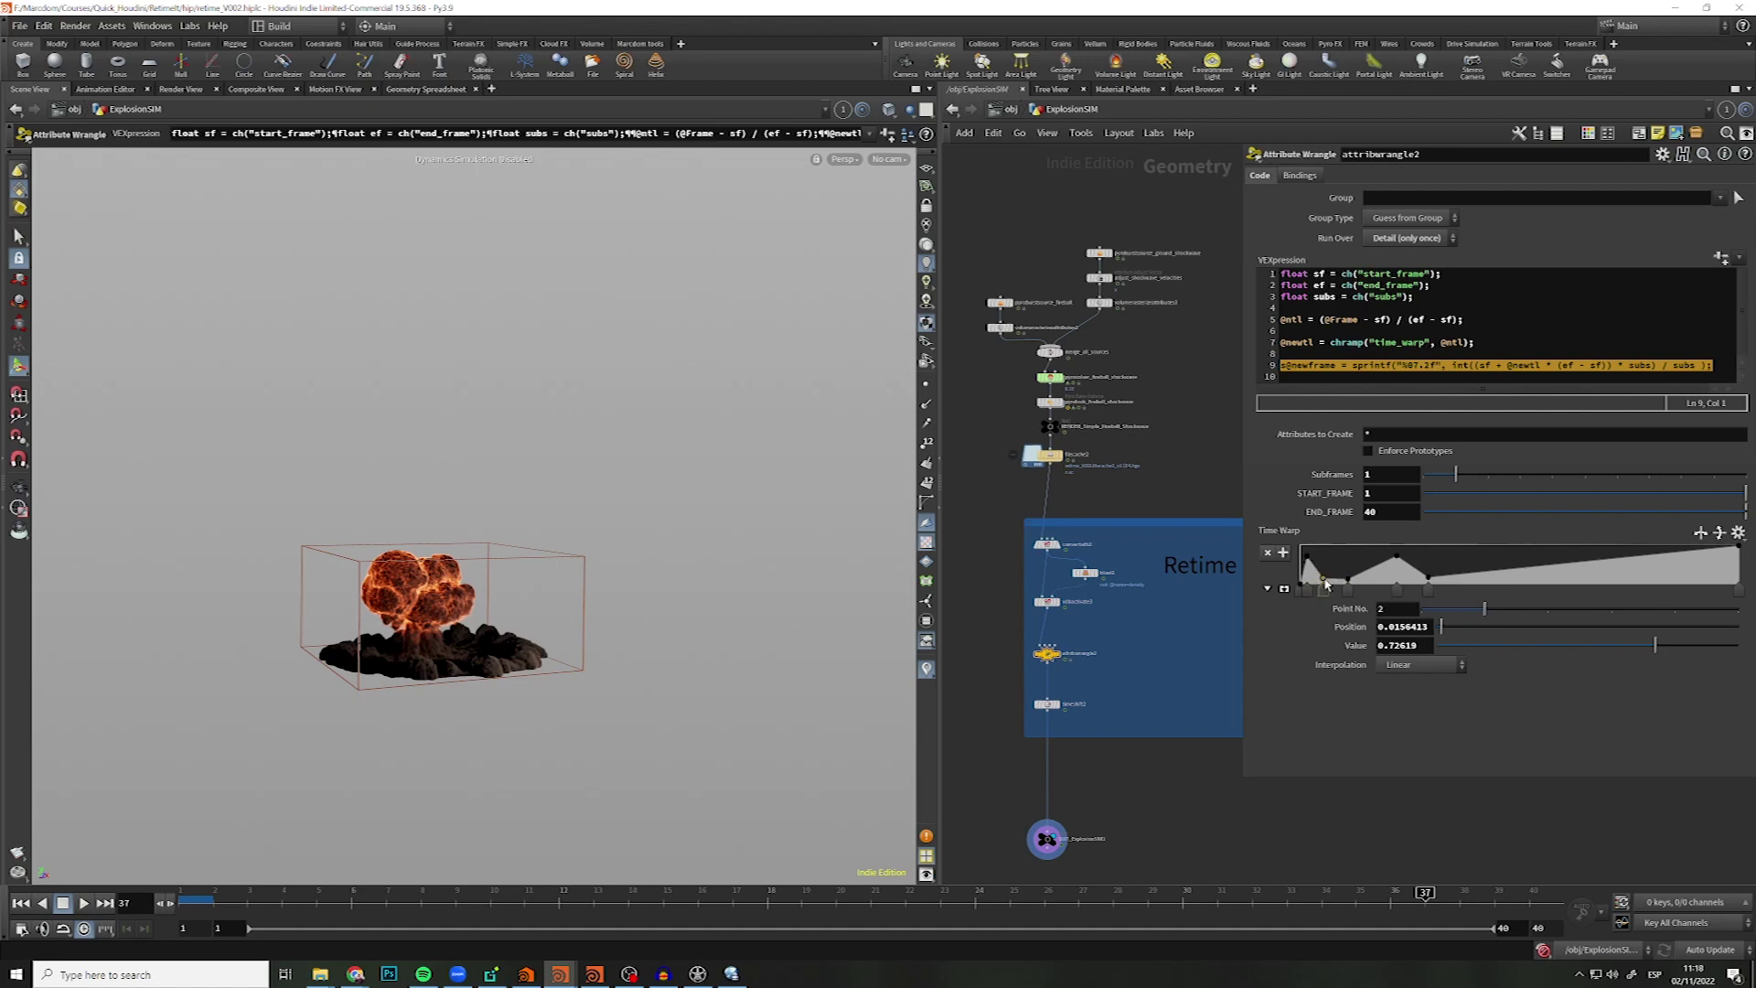
click(1325, 582)
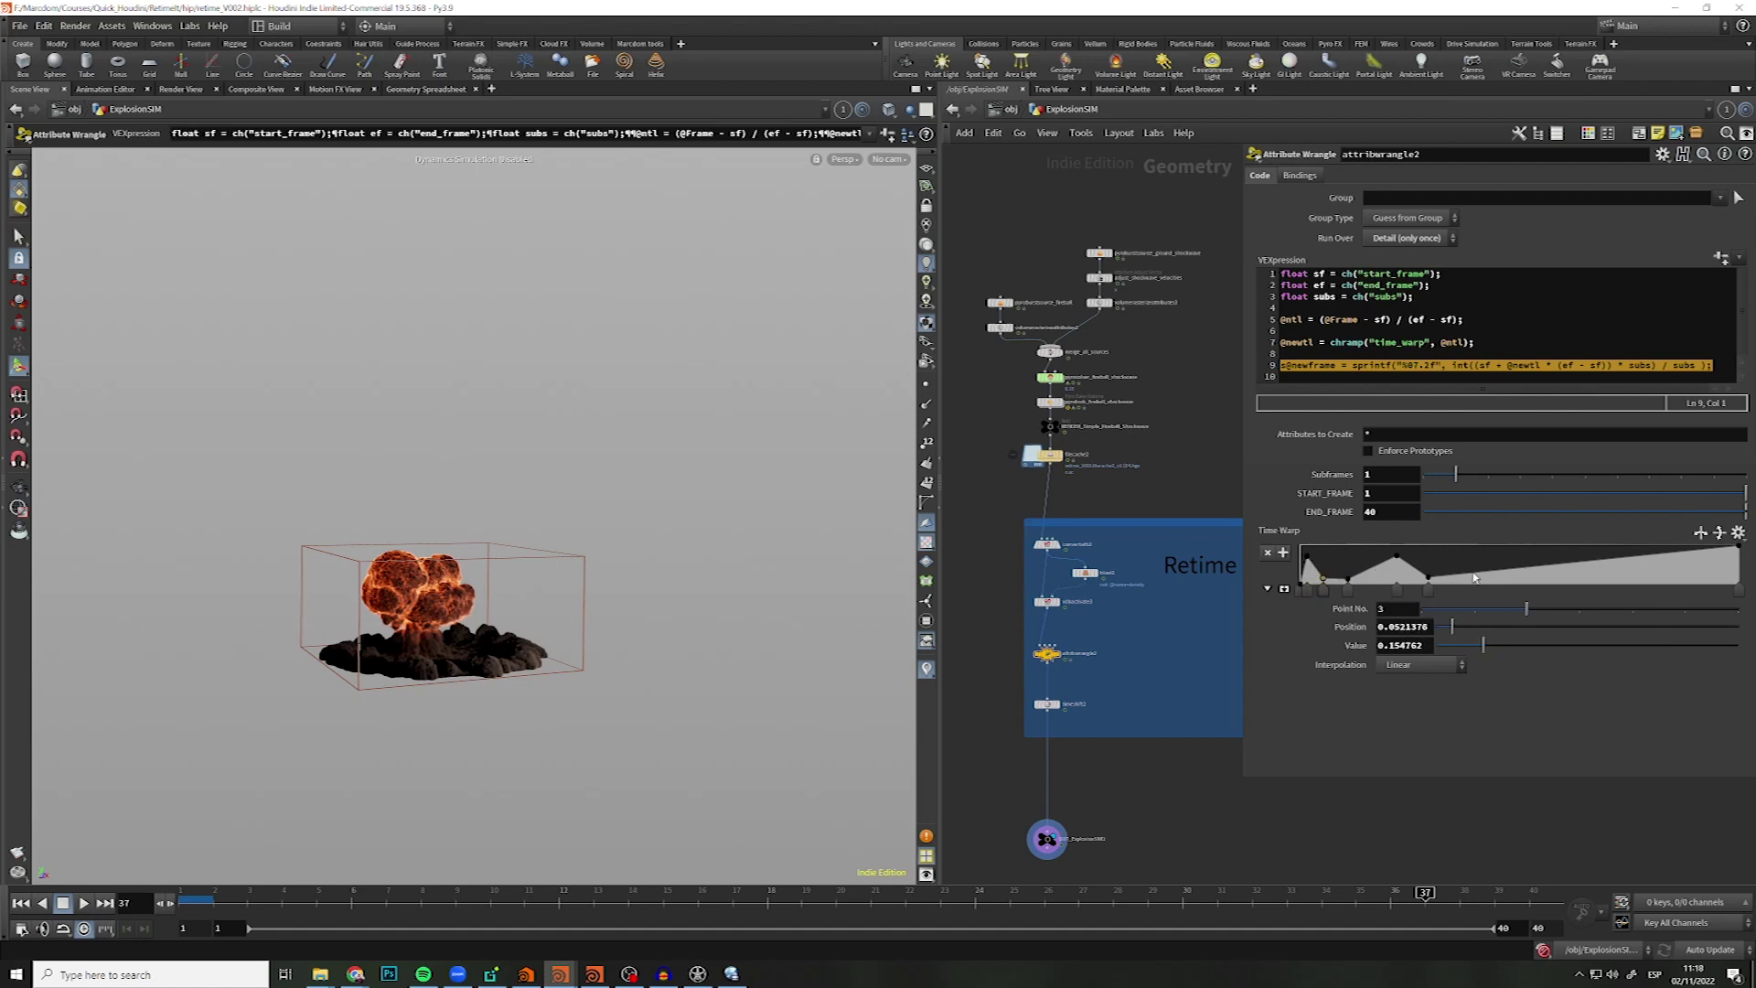
drag(1493, 577, 1482, 550)
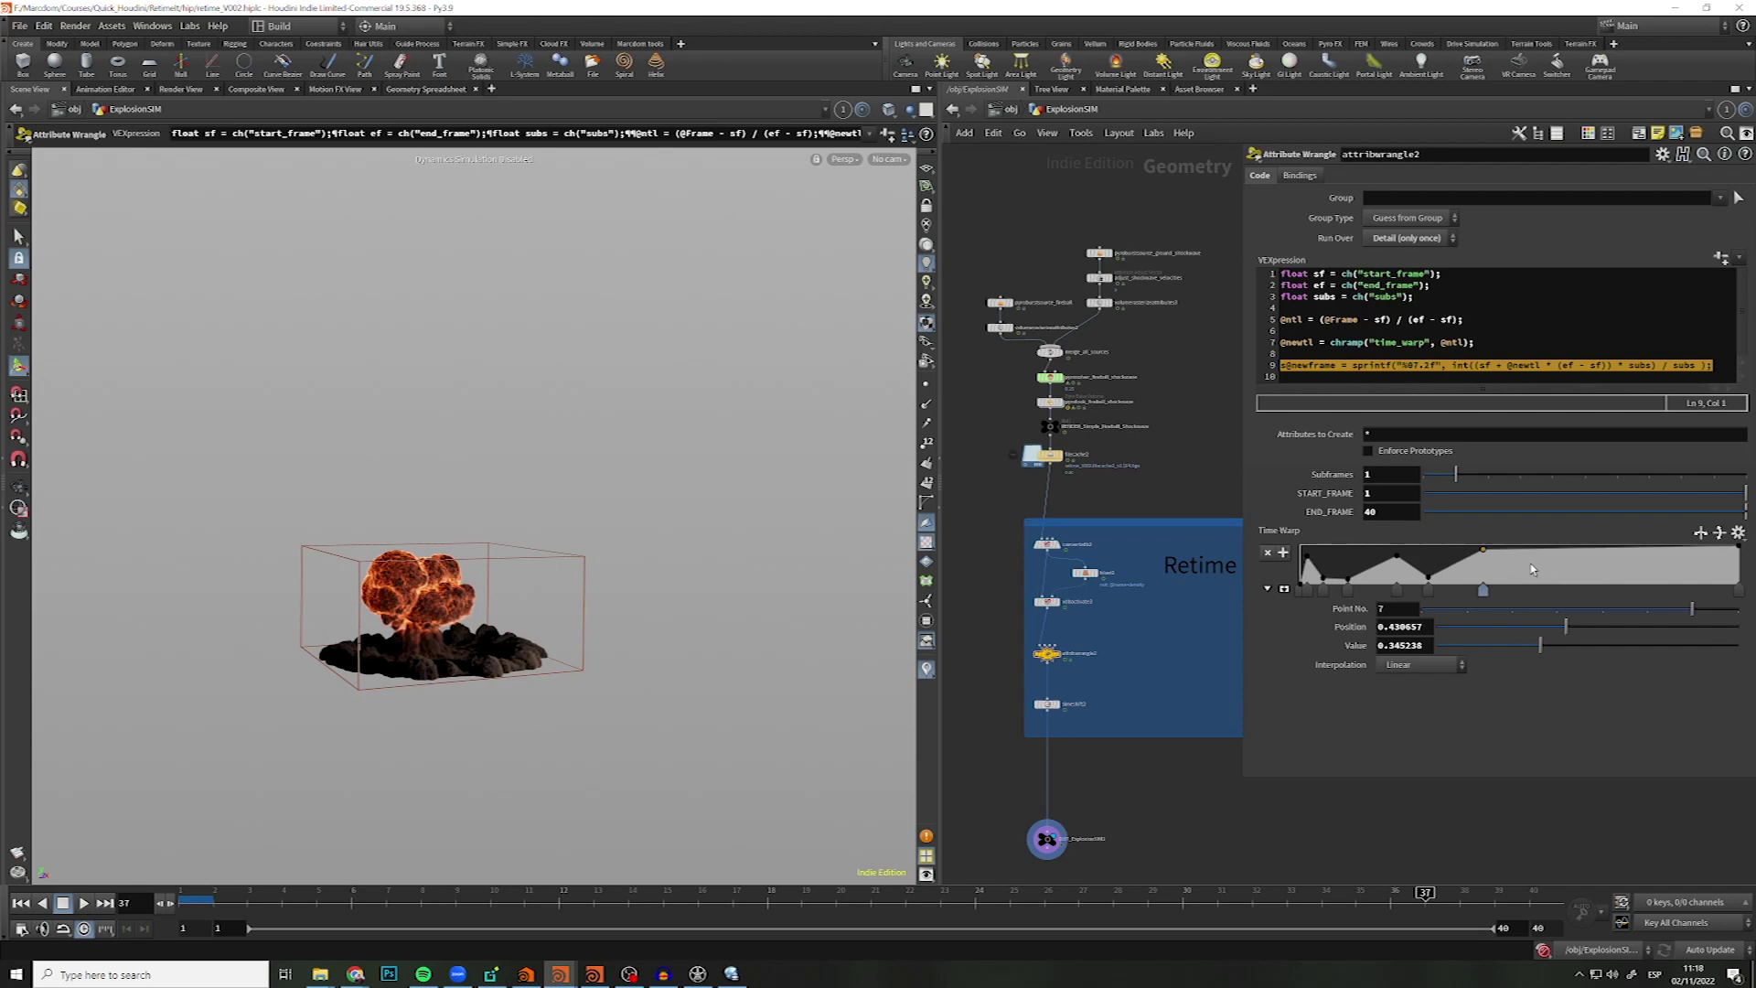
mouse_move(1545, 560)
mouse_down()
mouse_move(1545, 580)
mouse_move(1577, 581)
mouse_up()
click(17, 853)
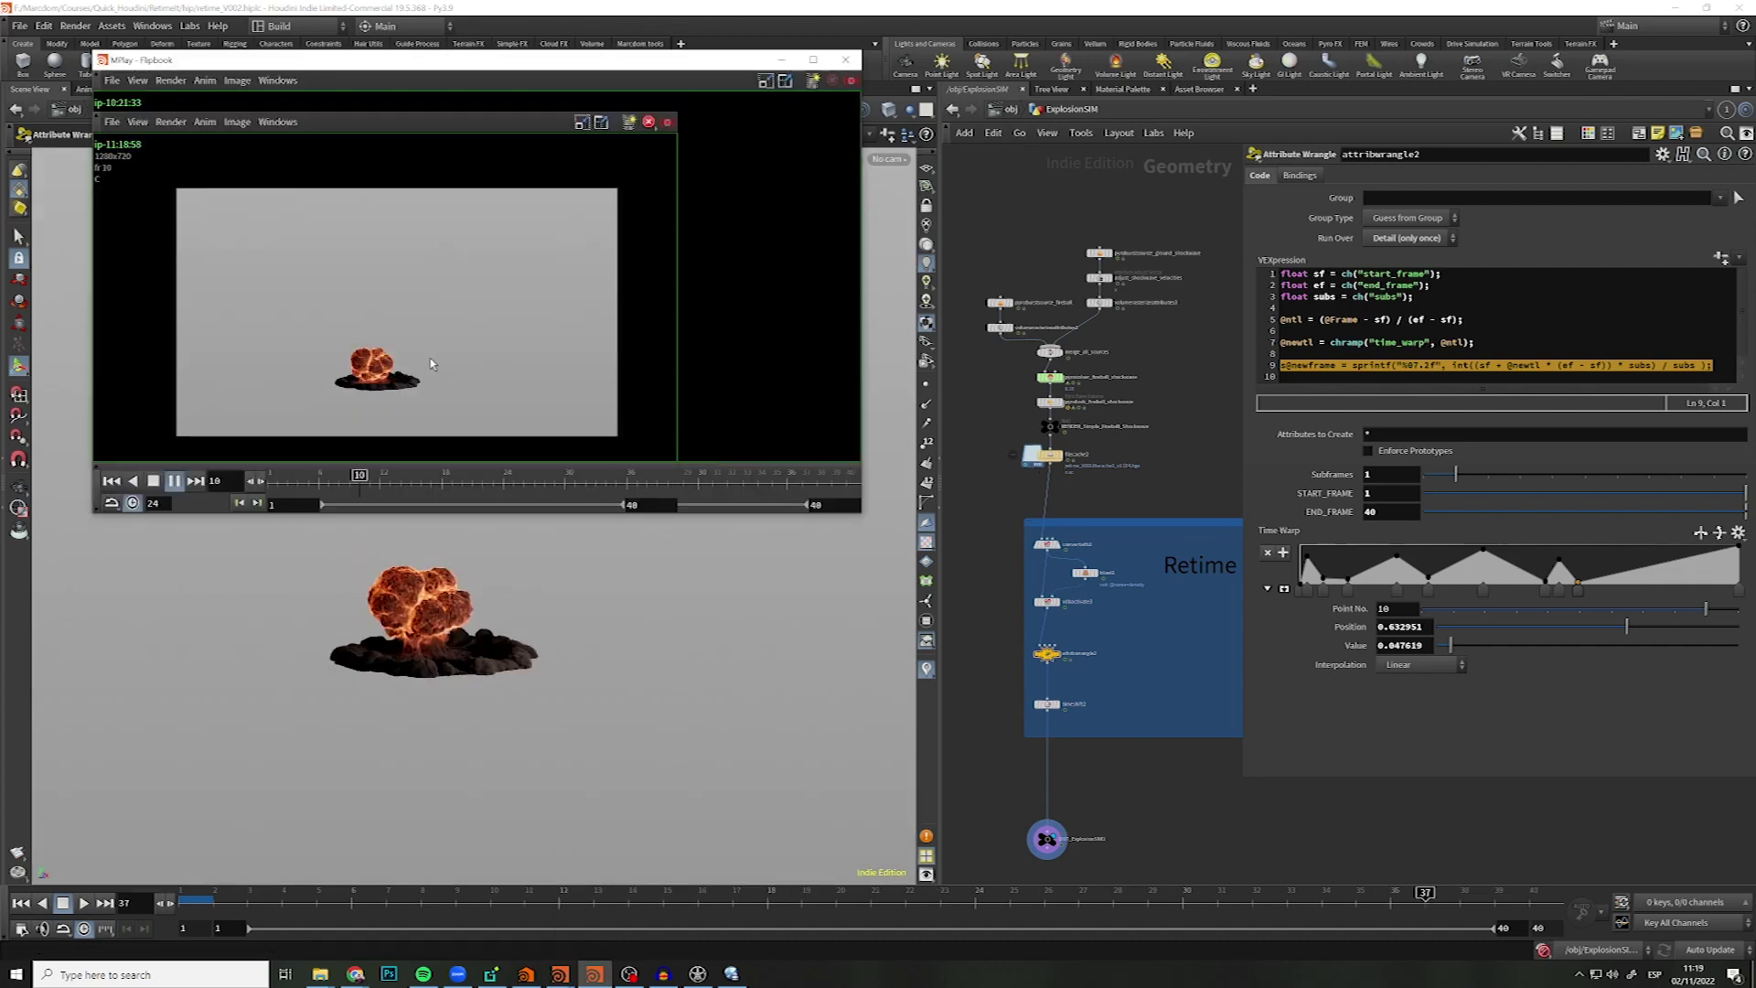
- Maximize the MPlay flipbook and recentre the explosion to review the retimed playback
double_click(647, 64)
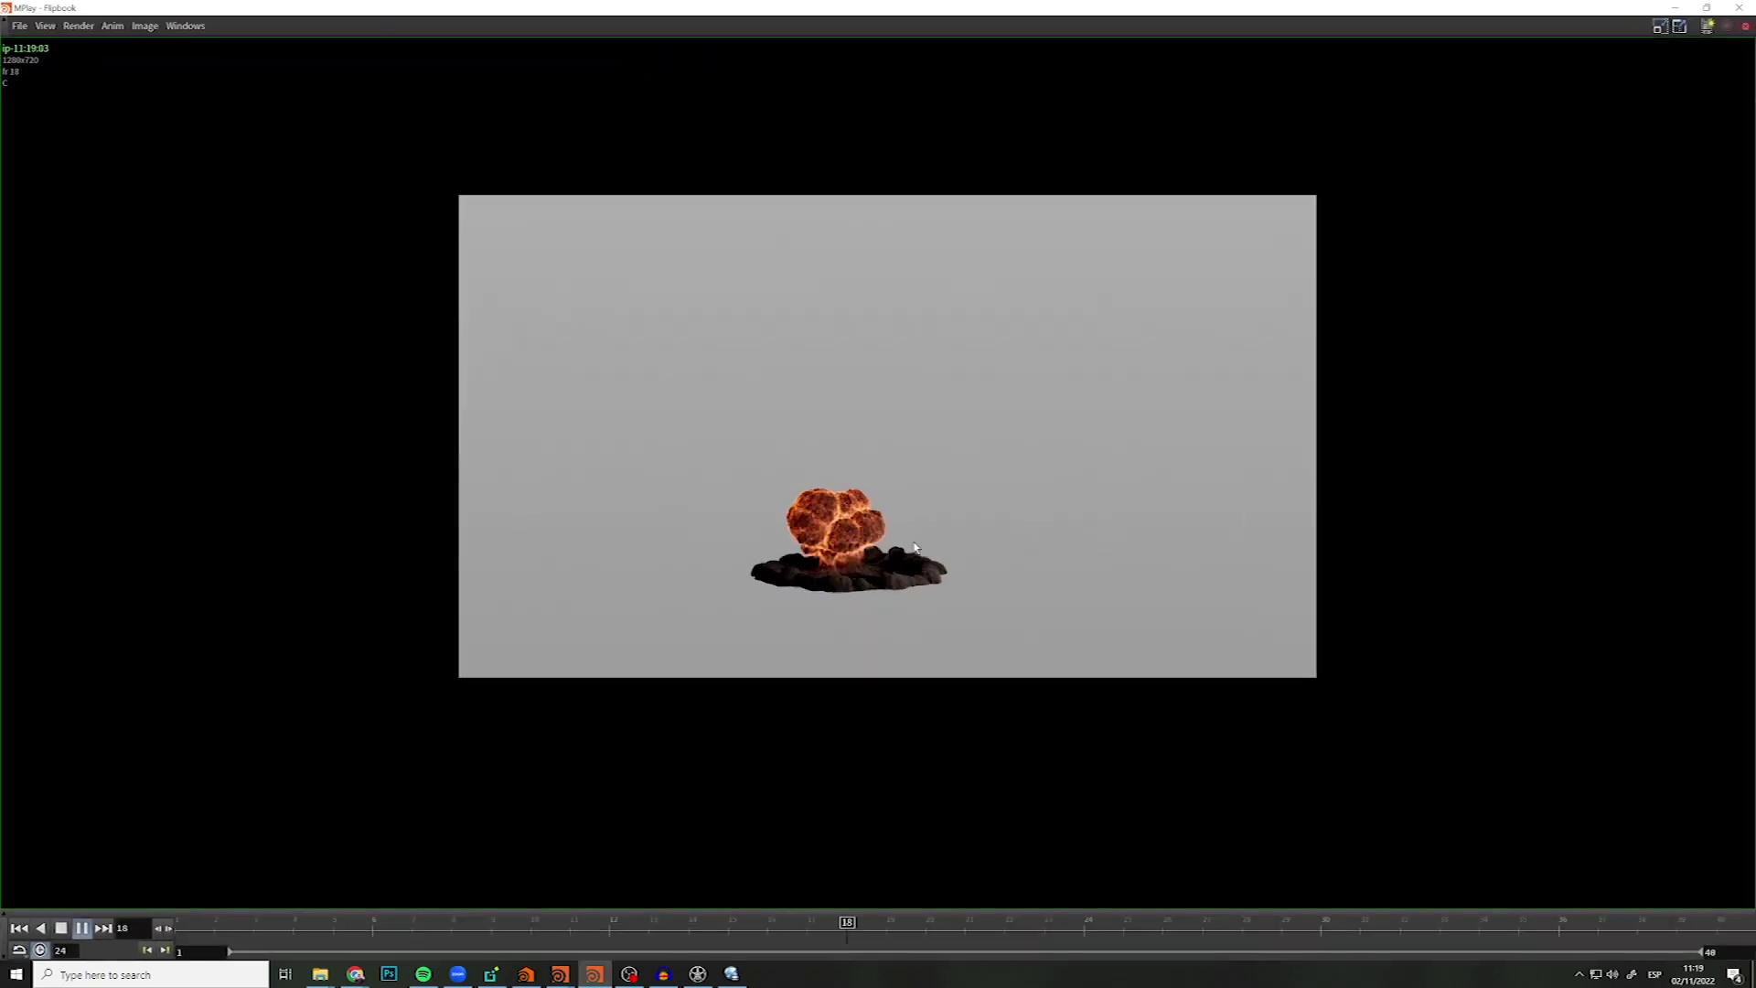
middle_drag(923, 526, 891, 545)
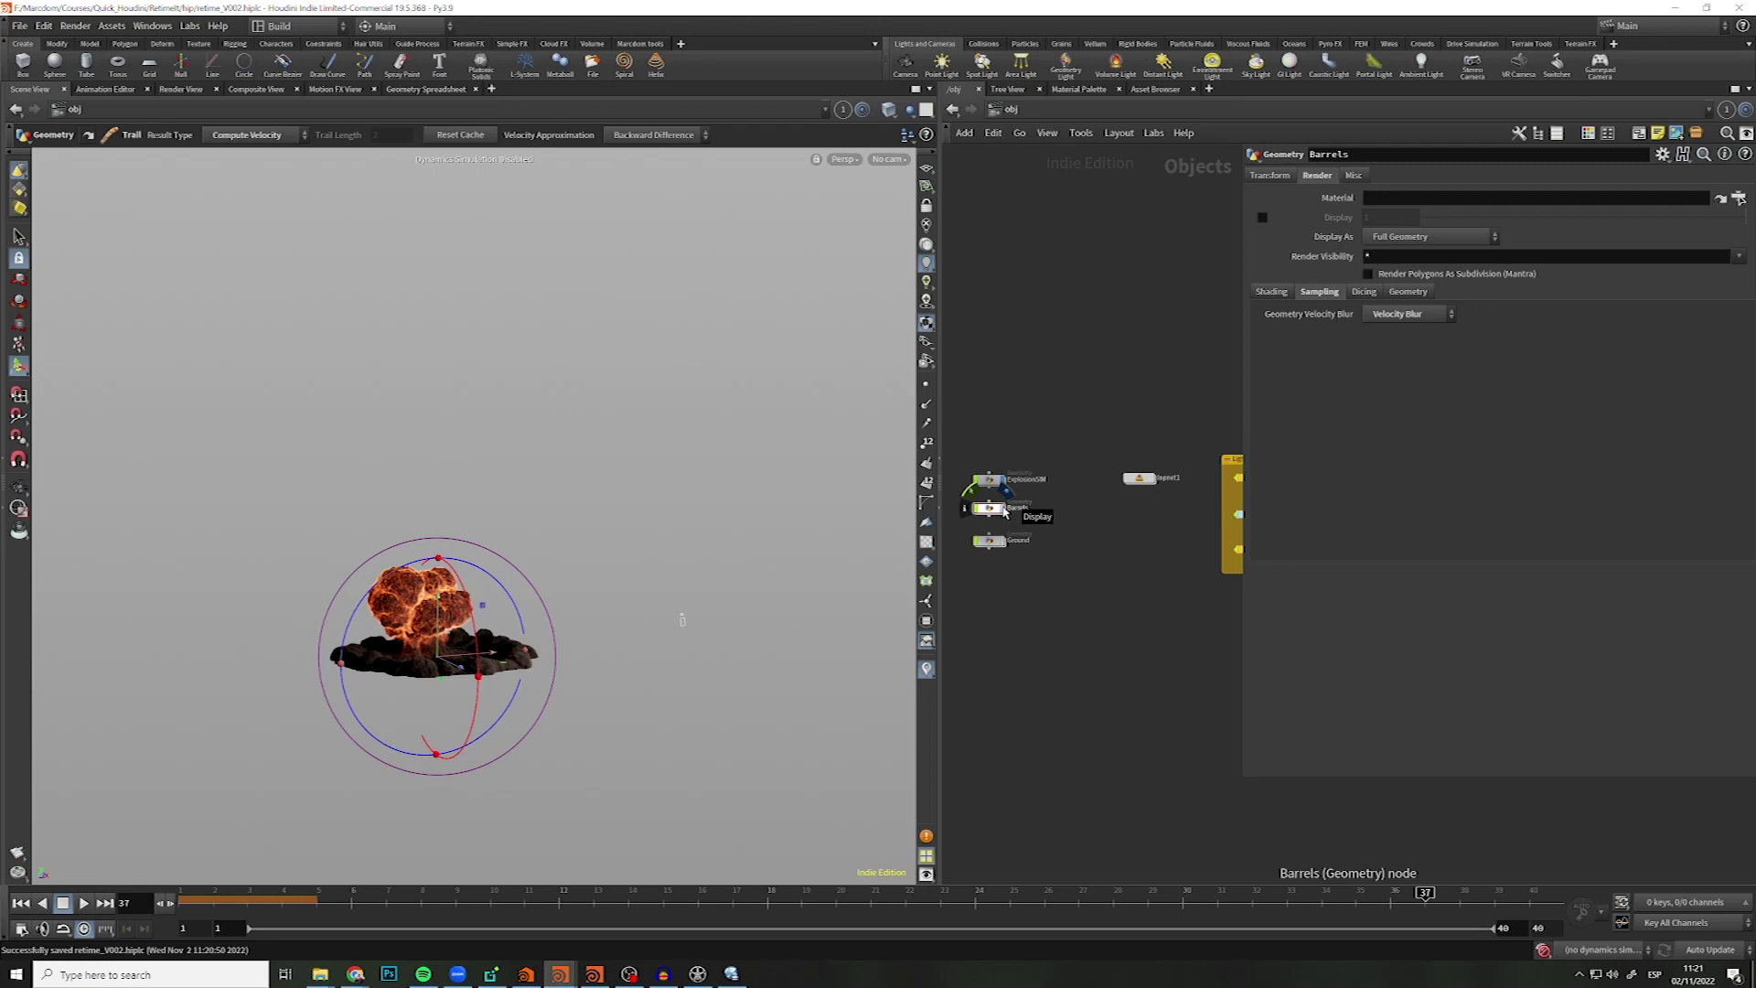
- Inside Barrels, display OUT_Barrels, play the debris animation, then return to object level
double_click(1004, 511)
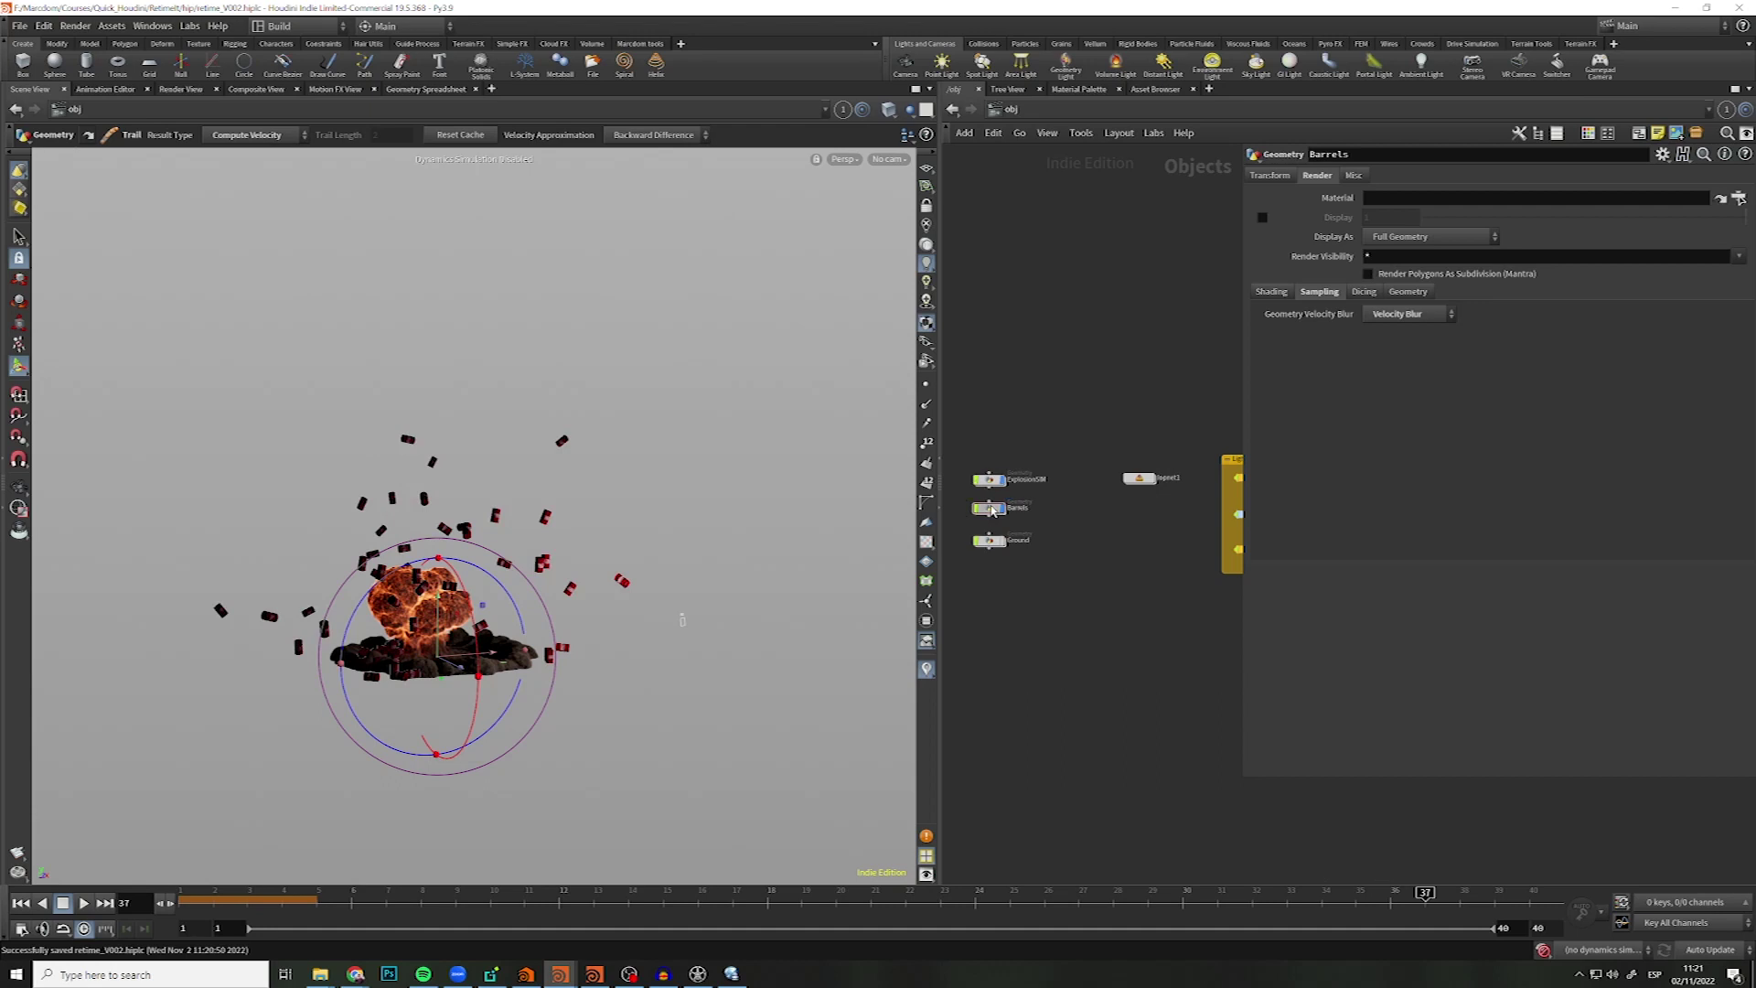
scroll(1079, 610, up, 2)
scroll(1083, 608, up, 2)
scroll(1089, 606, up, 2)
scroll(1095, 603, up, 2)
scroll(1053, 658, up, 3)
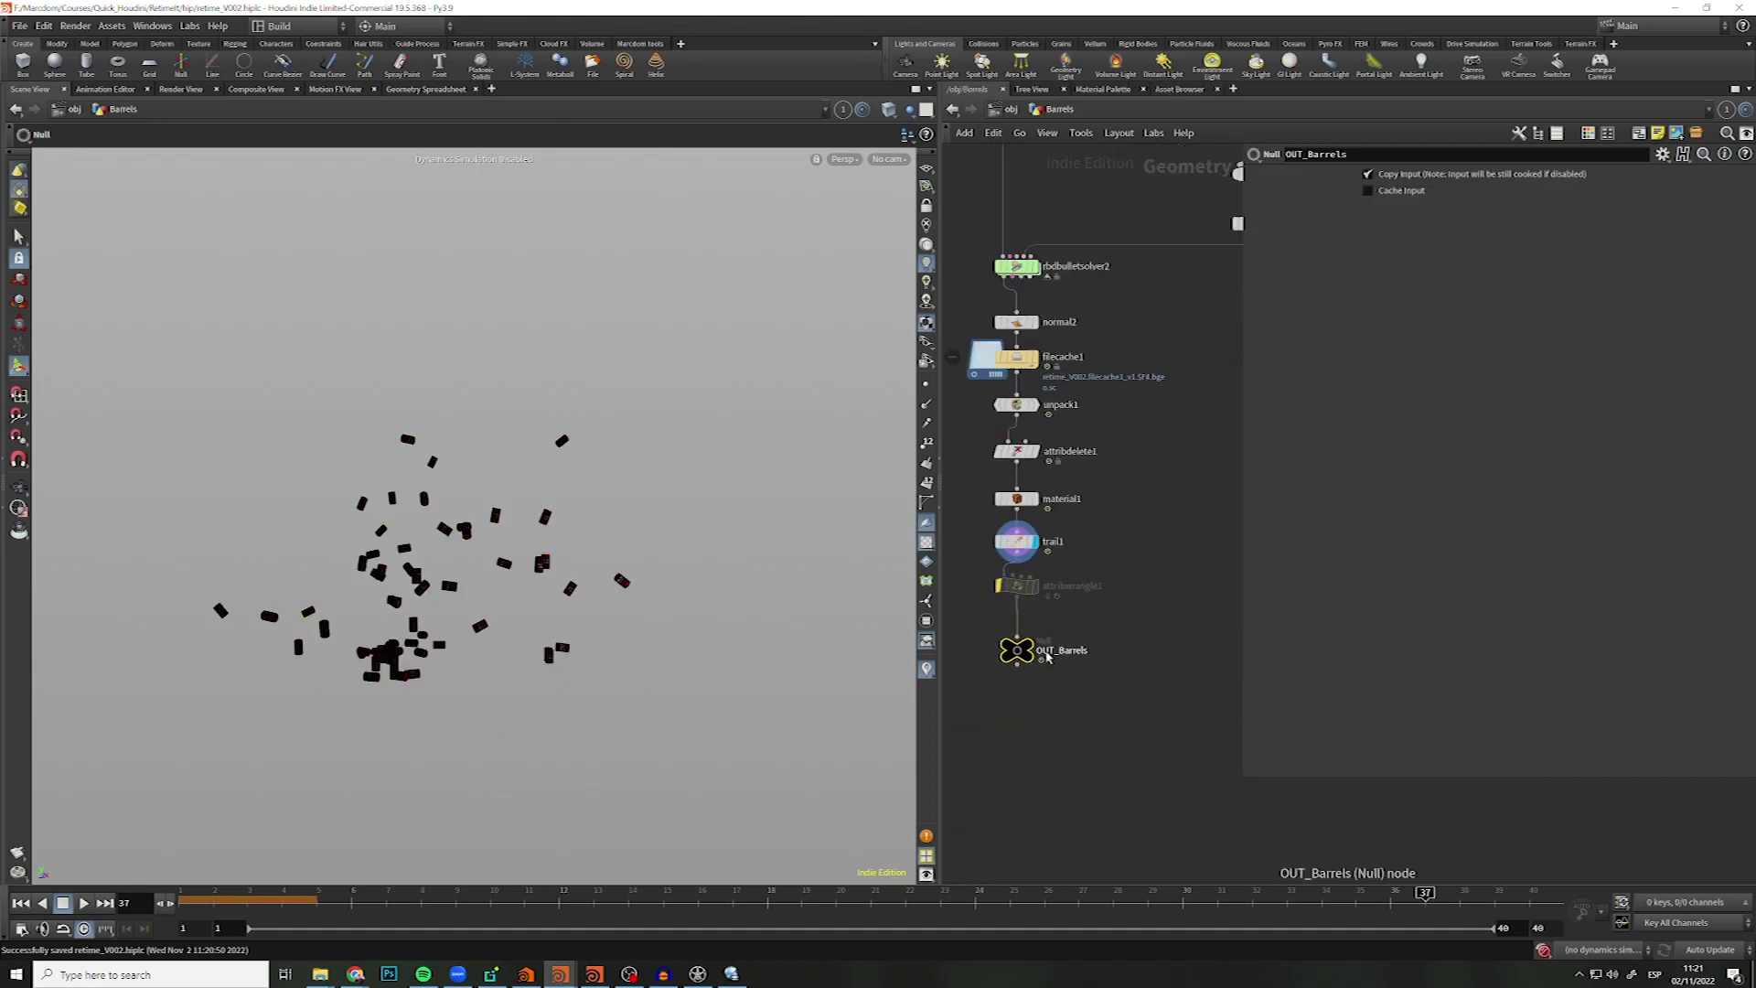
click(1035, 650)
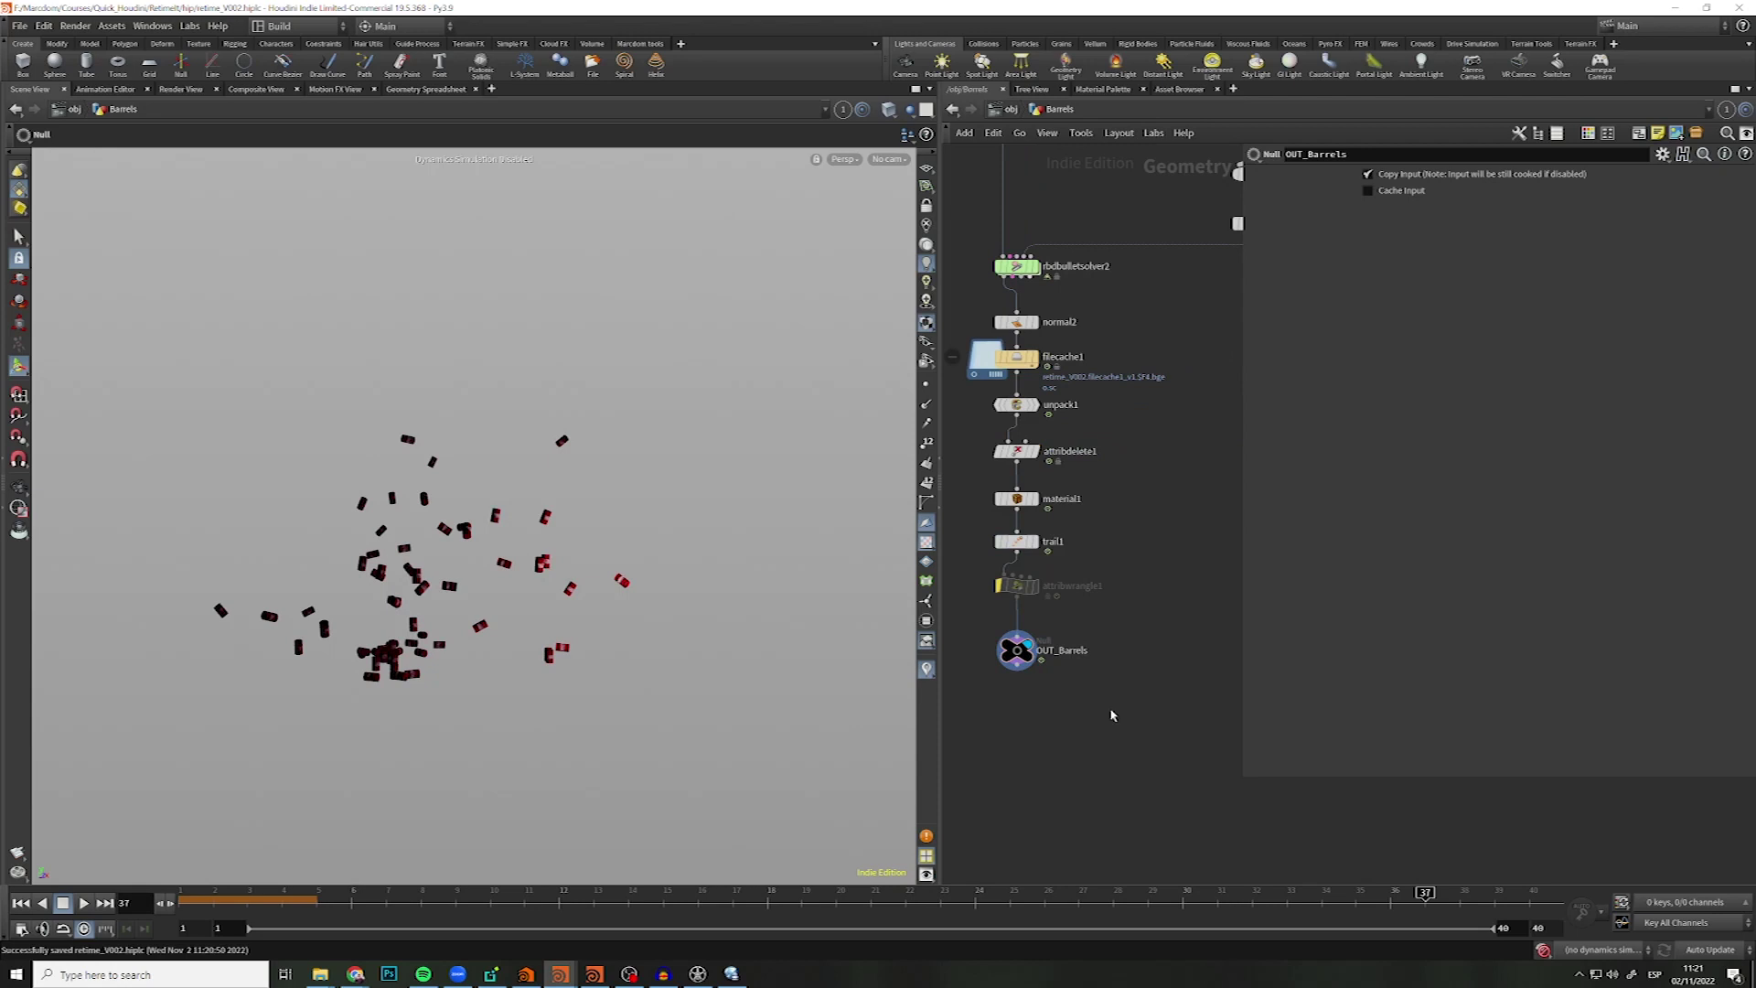
key(Up)
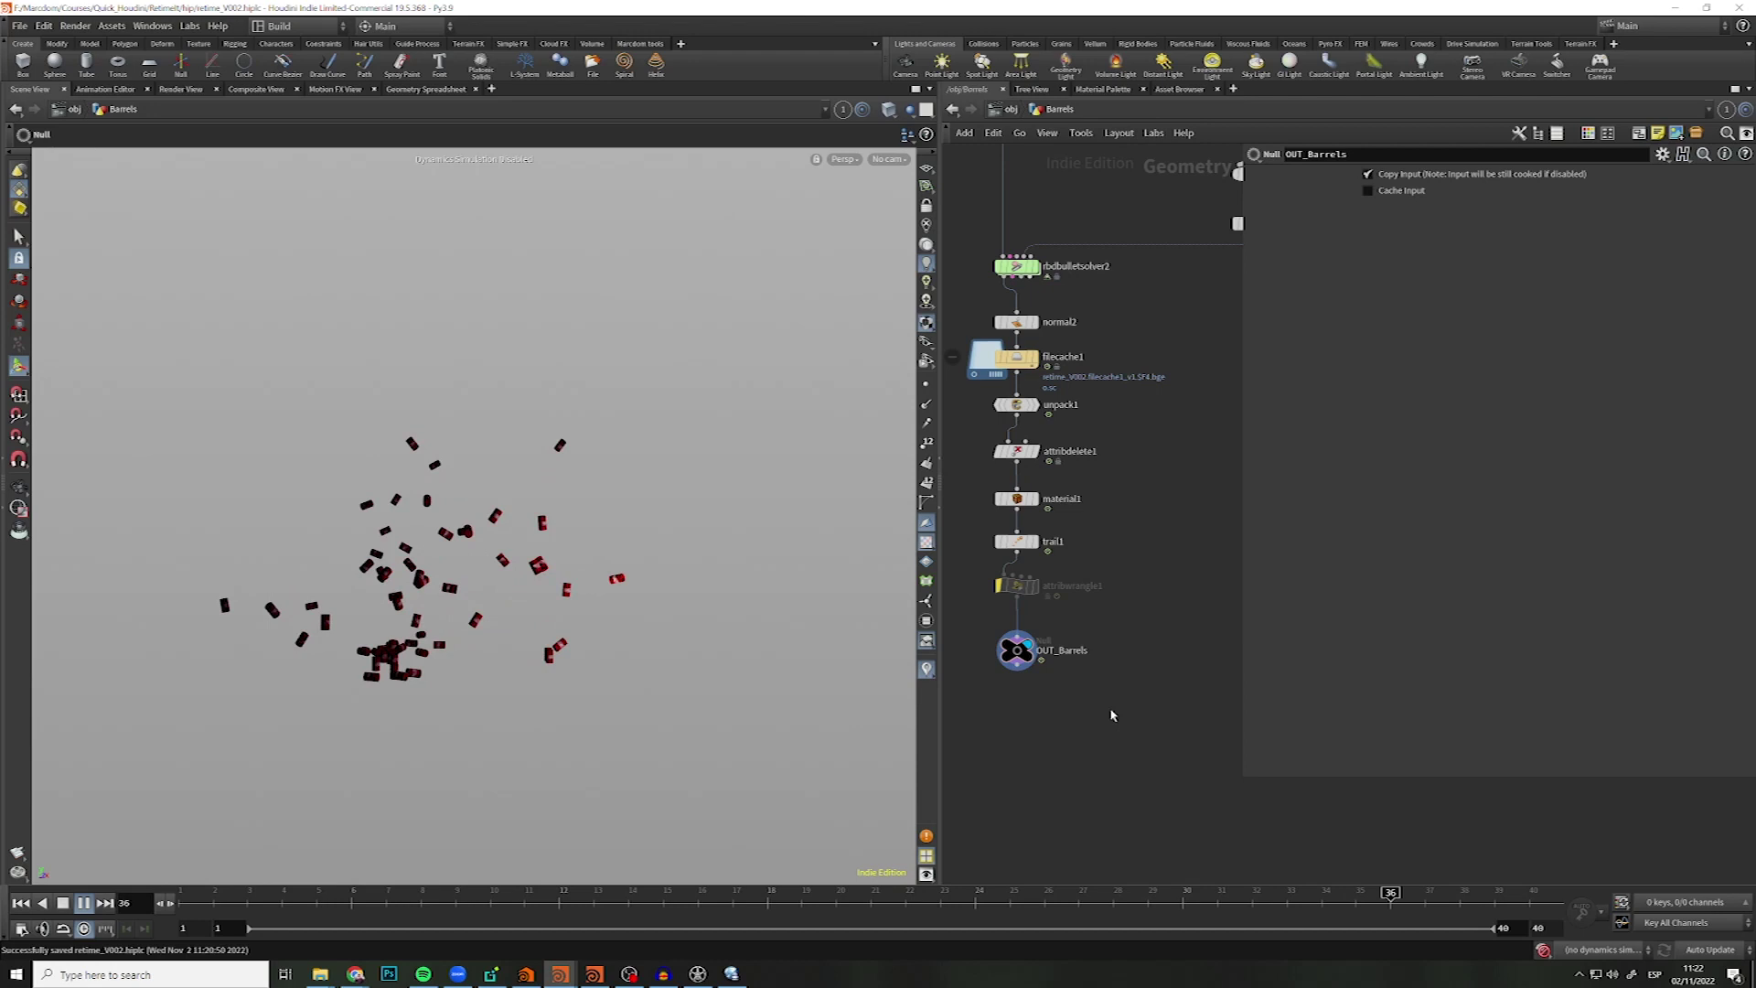
key(u)
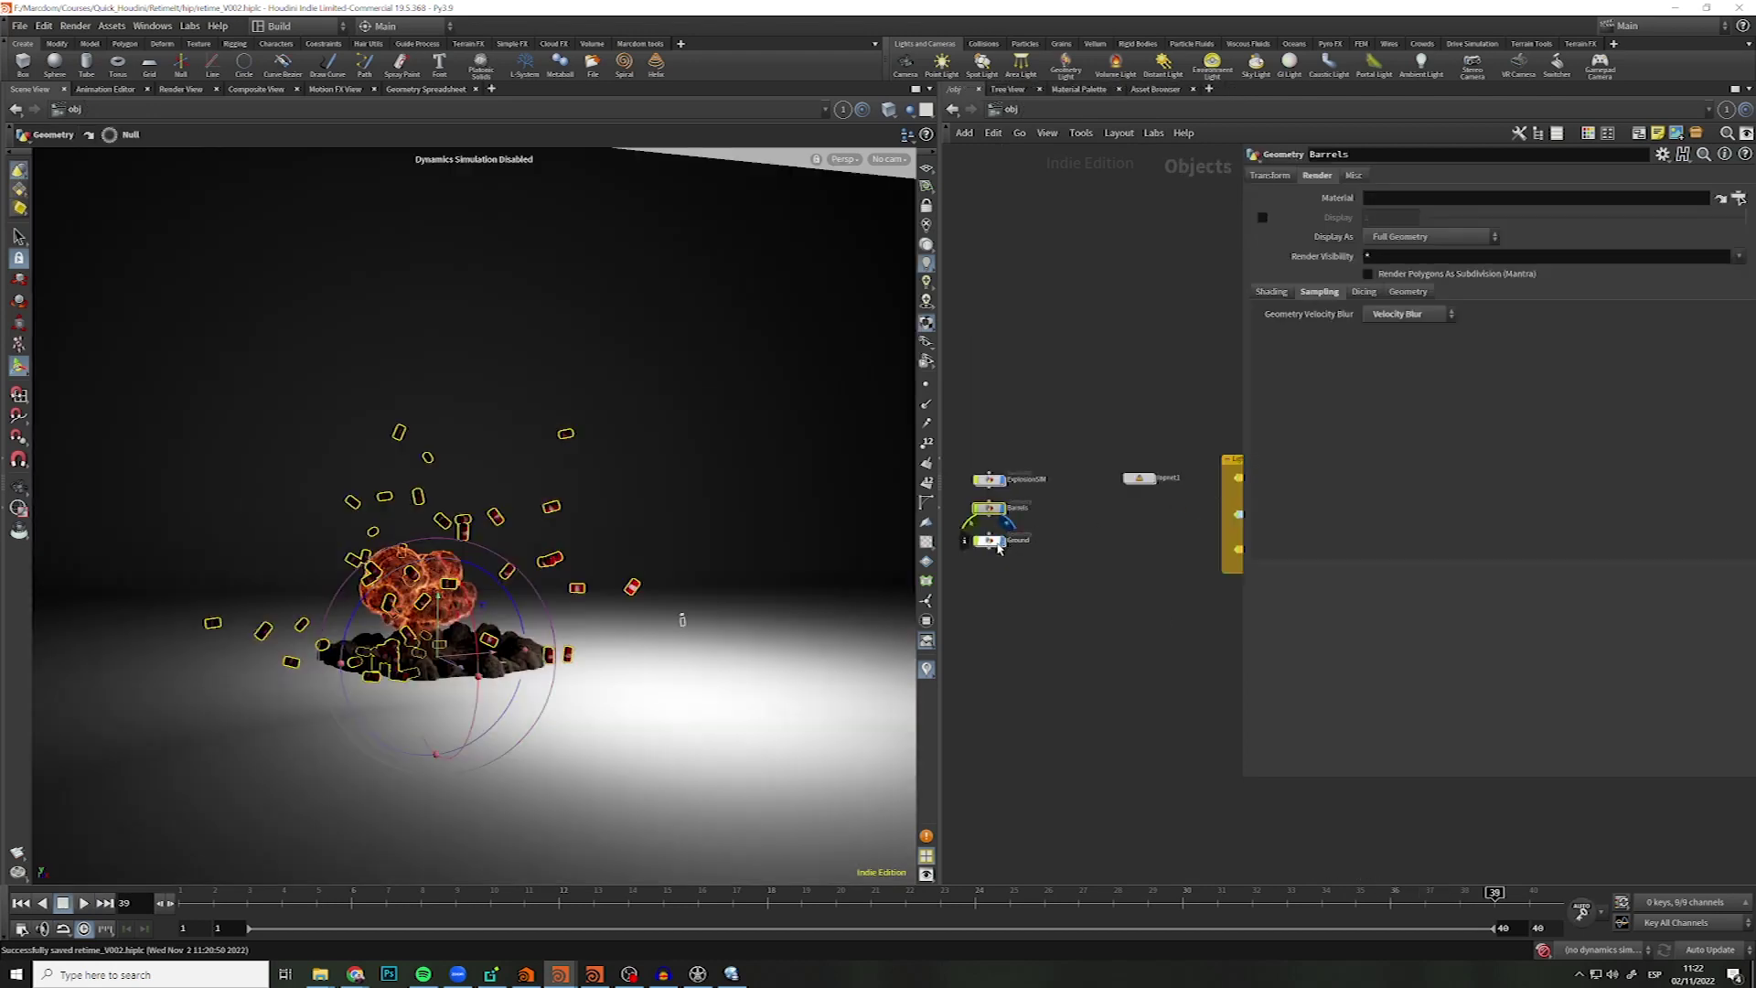
- Show the Ground object in the viewport and dive into its SOP network
click(999, 547)
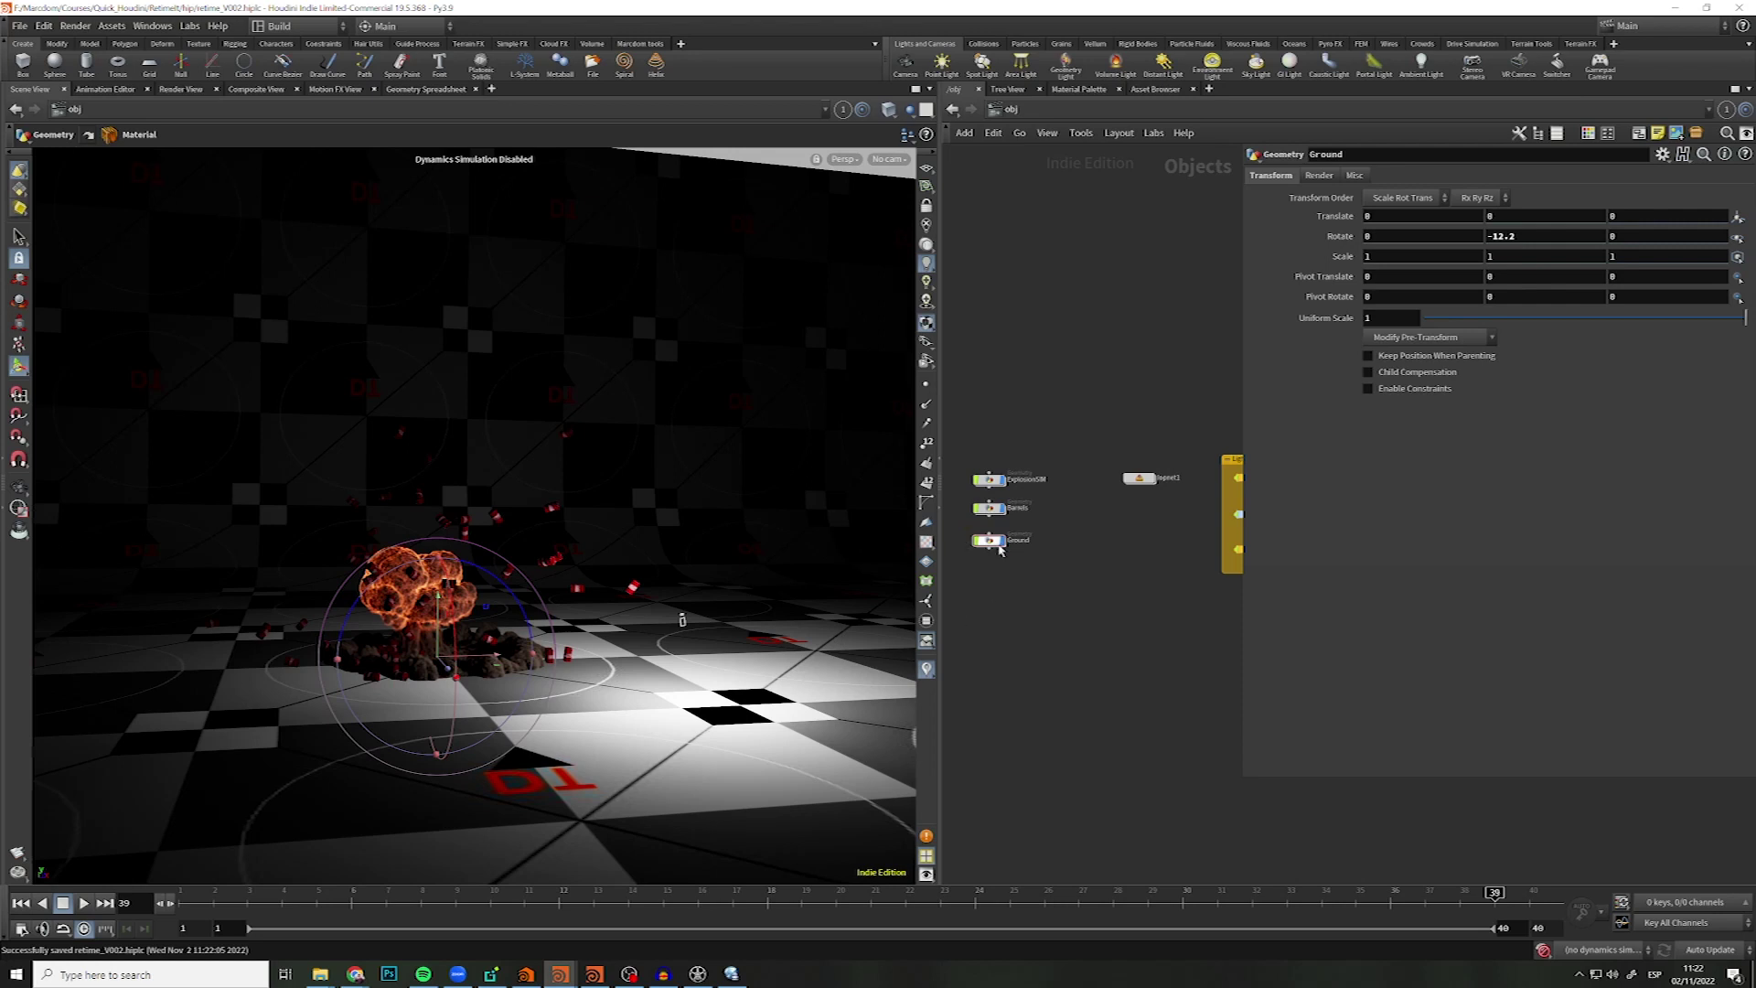
double_click(991, 541)
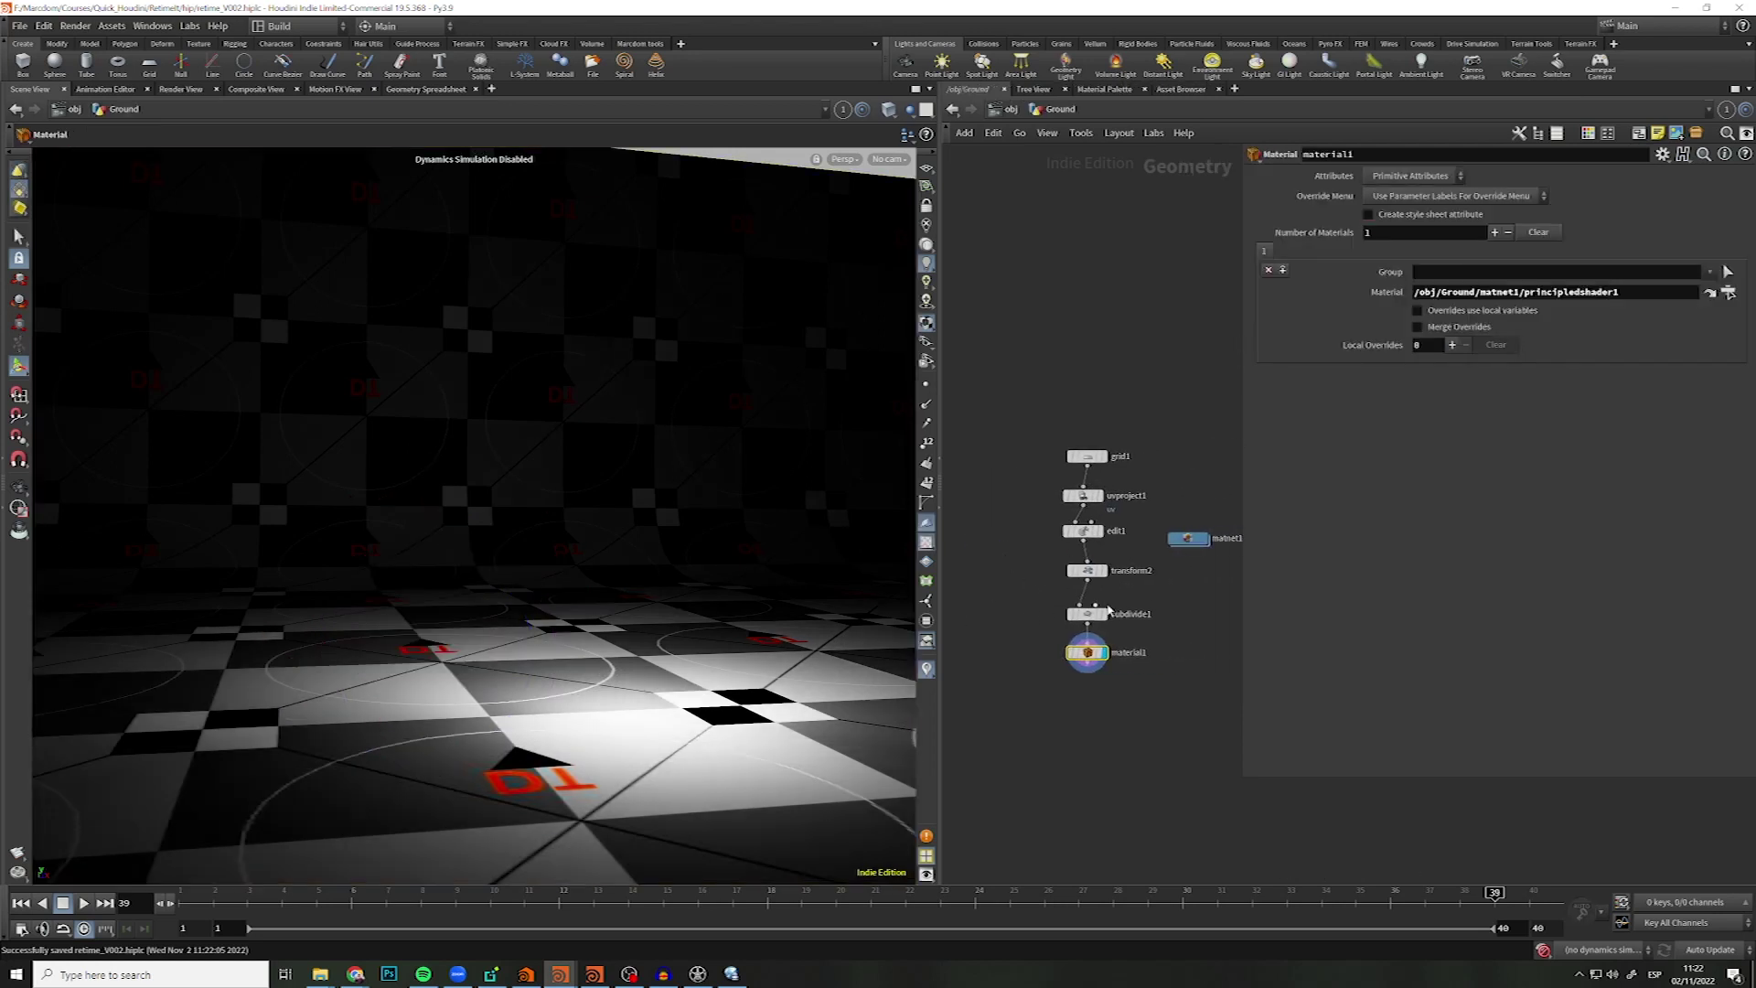